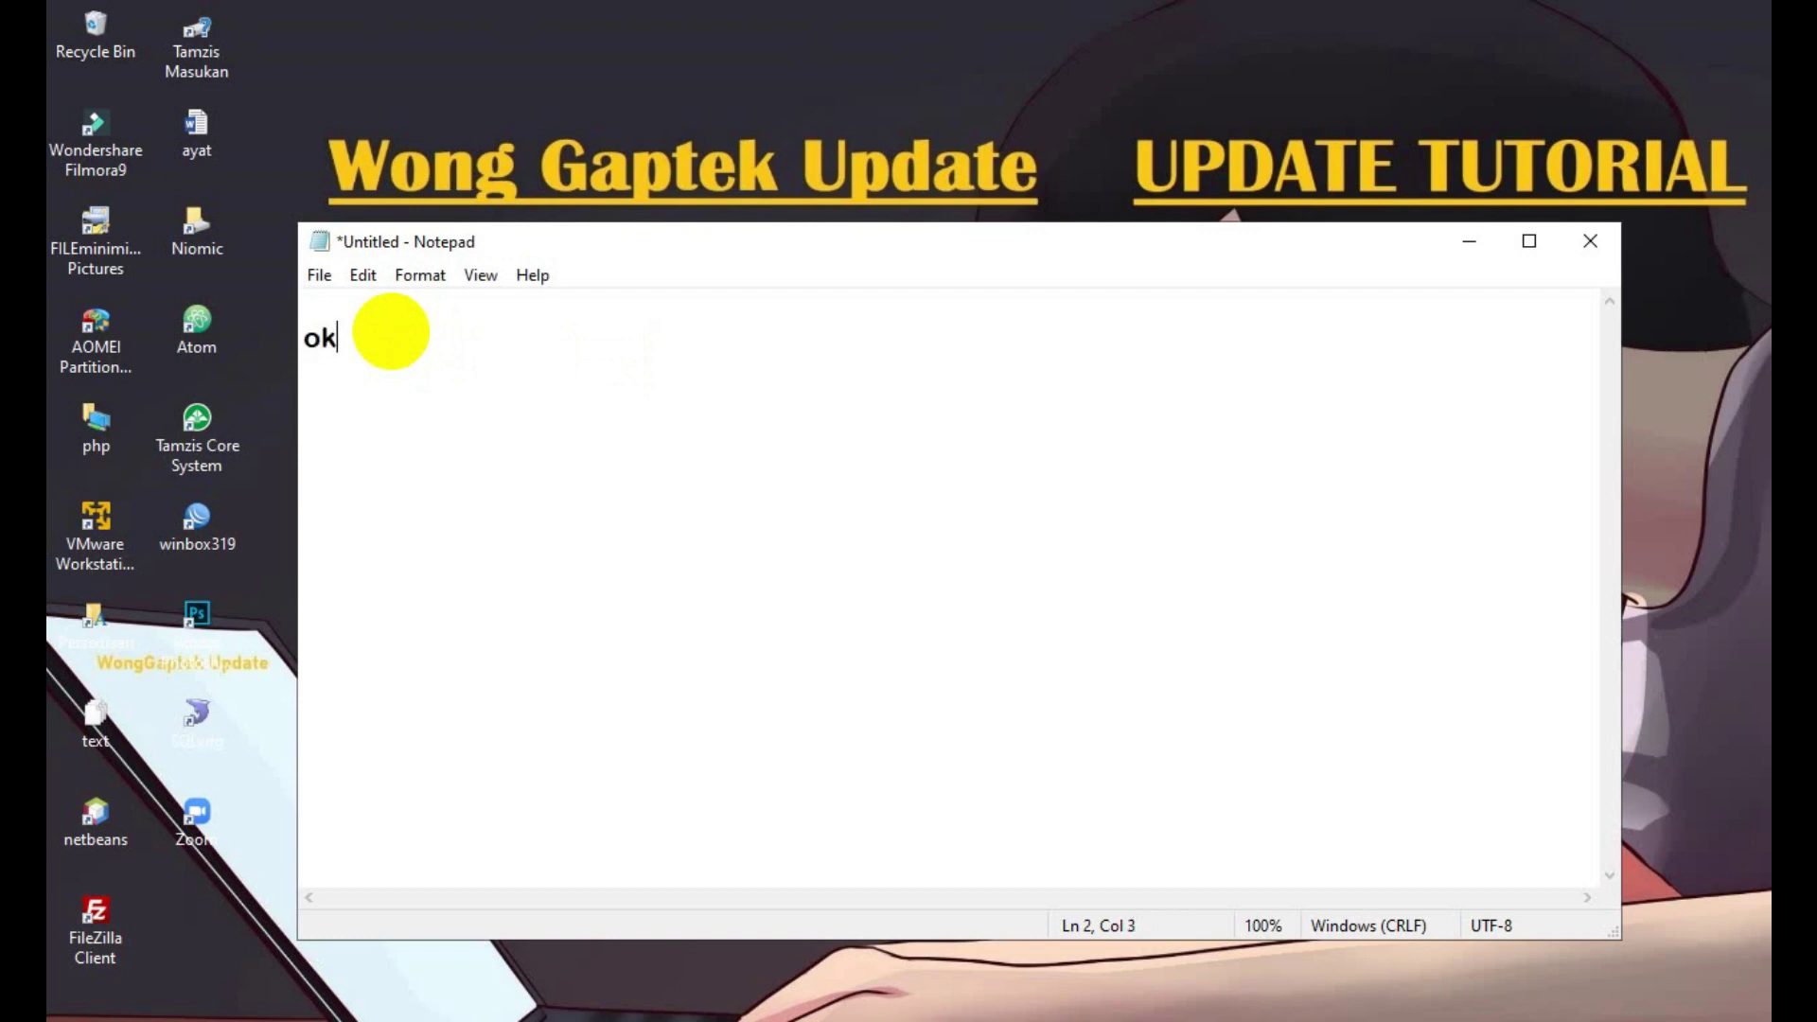
Step: Complete the note with "ok gaes", "kali ini kita akan buat video intro youtube dengan filmora9" and "ok kita langsung lanjut ke video nya yaaa"
{"action": "type", "text": "gas"}
{"action": "key", "text": "BackSpace"}
{"action": "type", "text": "es  "}
{"action": "type", "text": "kali ini "}
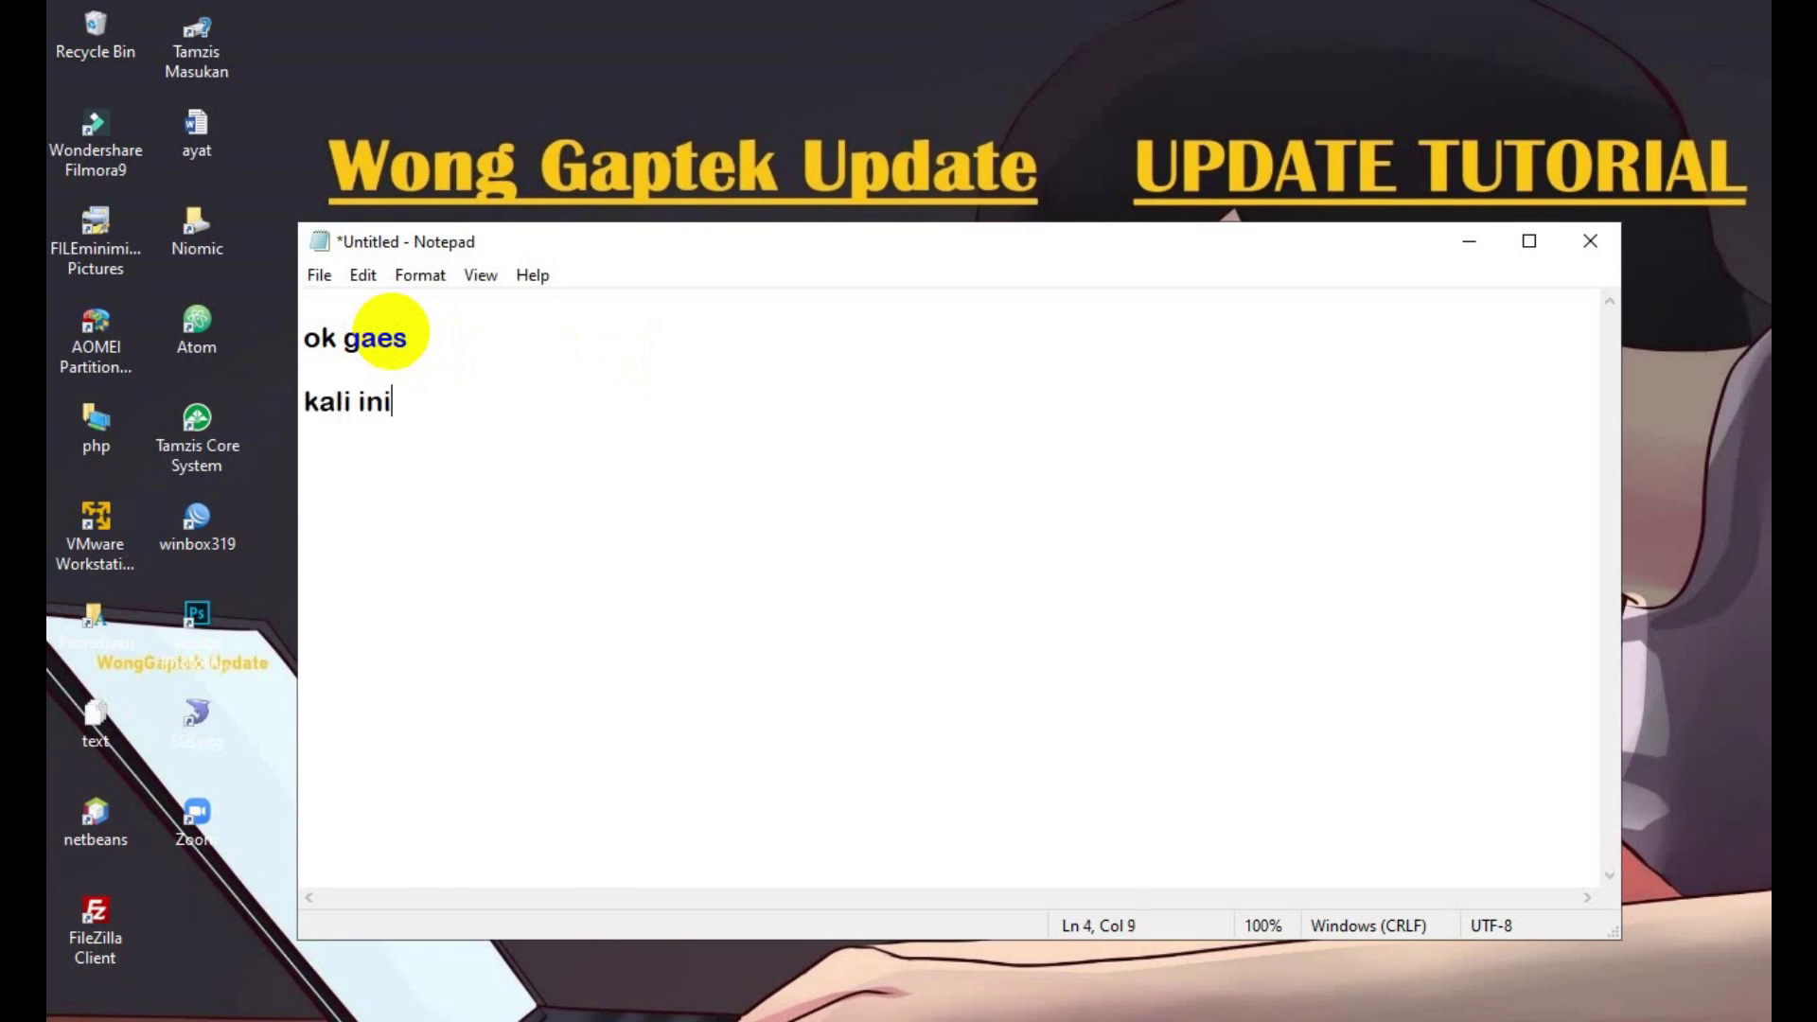
{"action": "type", "text": "kita akan buat "}
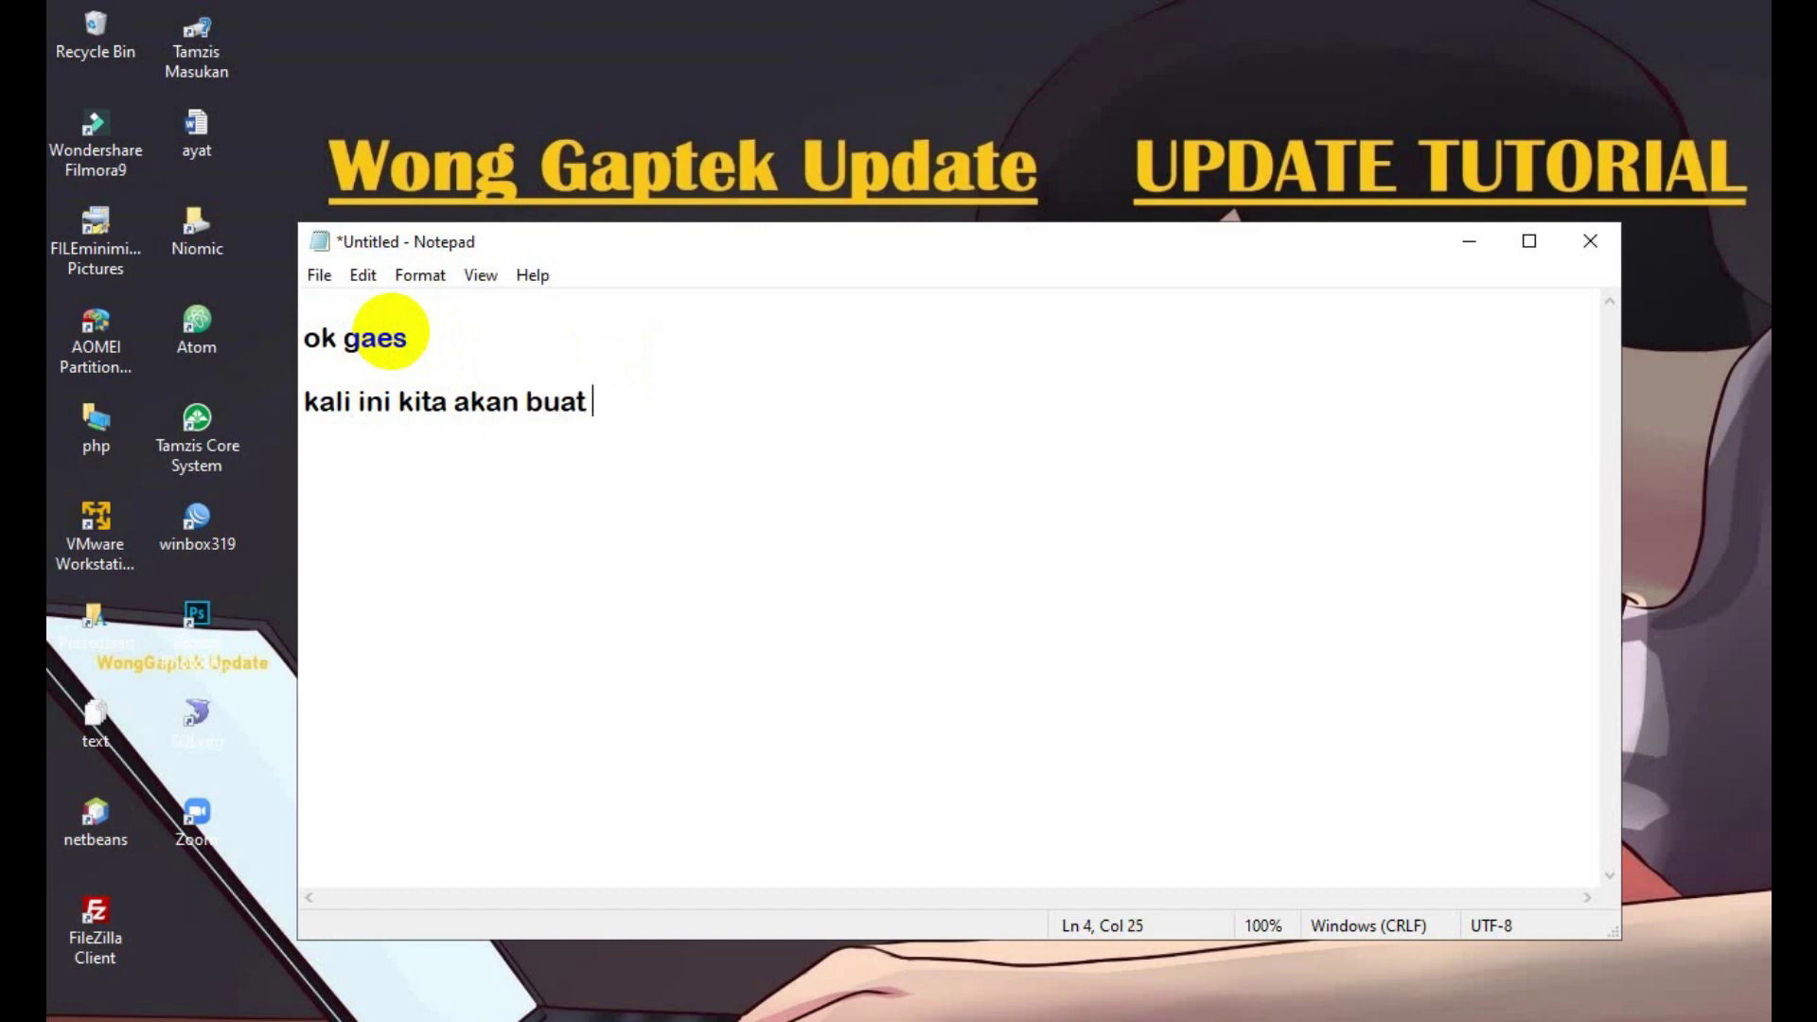
{"action": "type", "text": "video intro "}
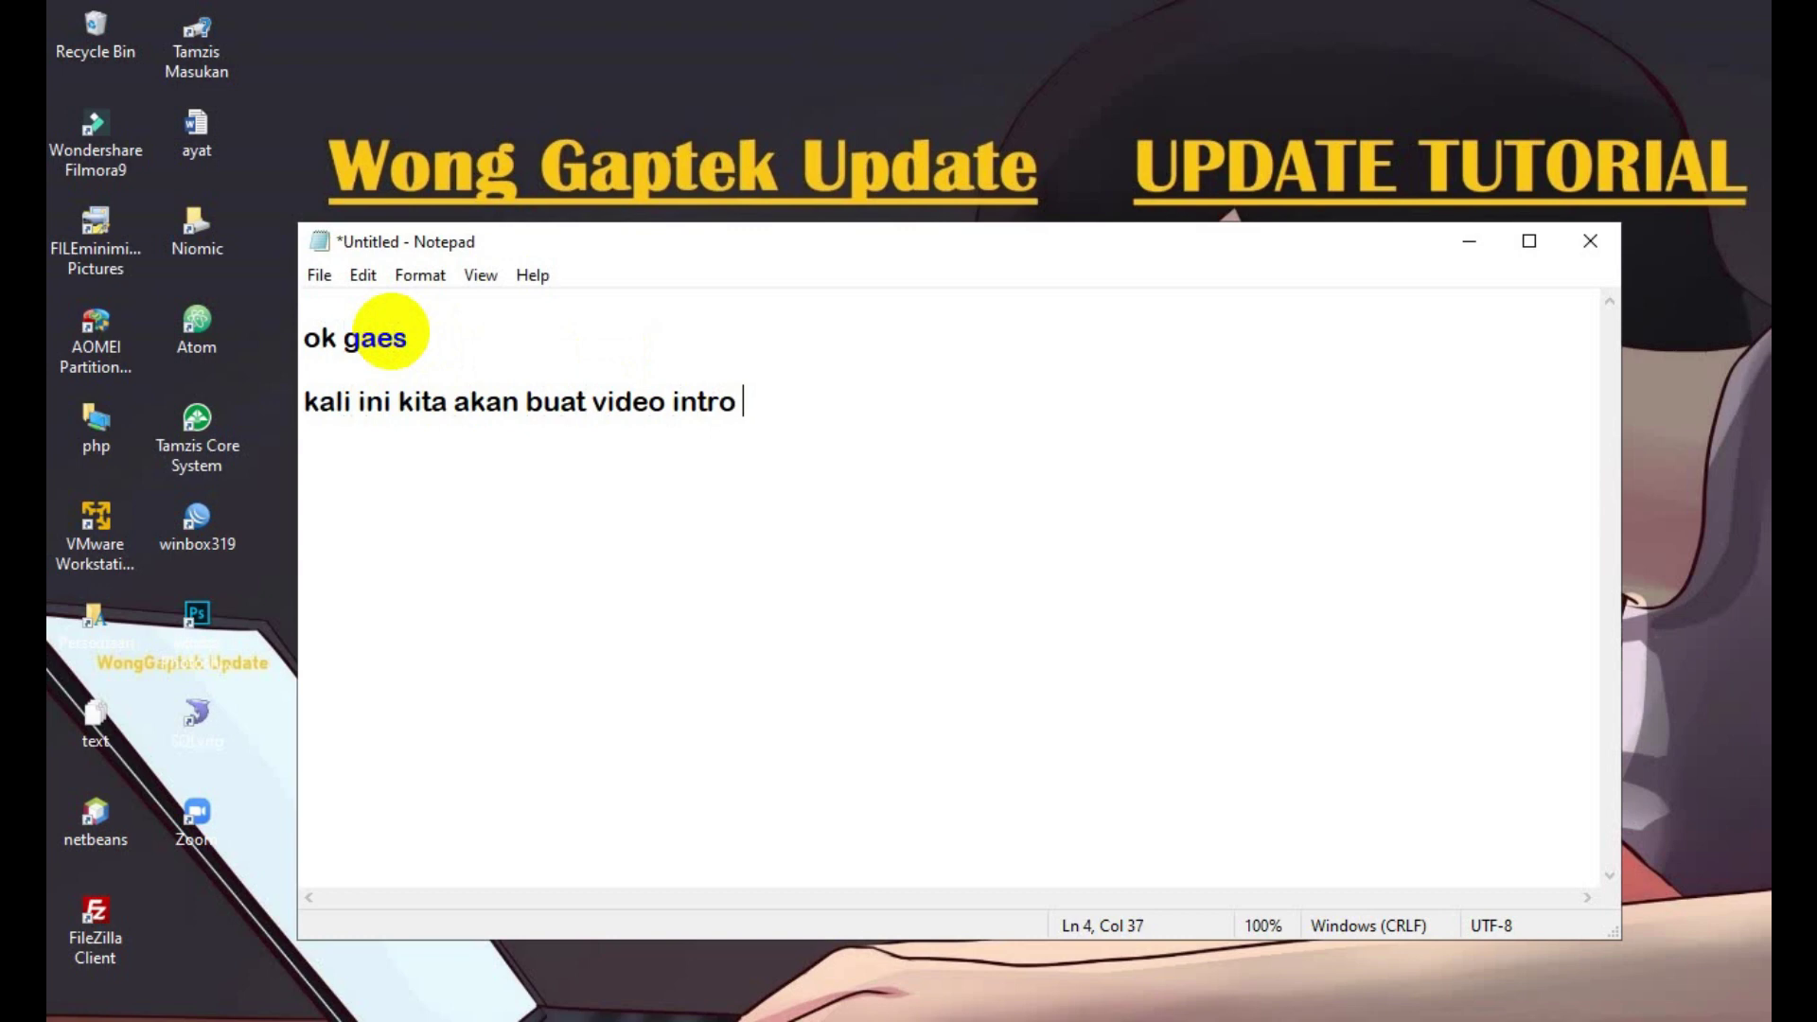
{"action": "type", "text": "youtube de"}
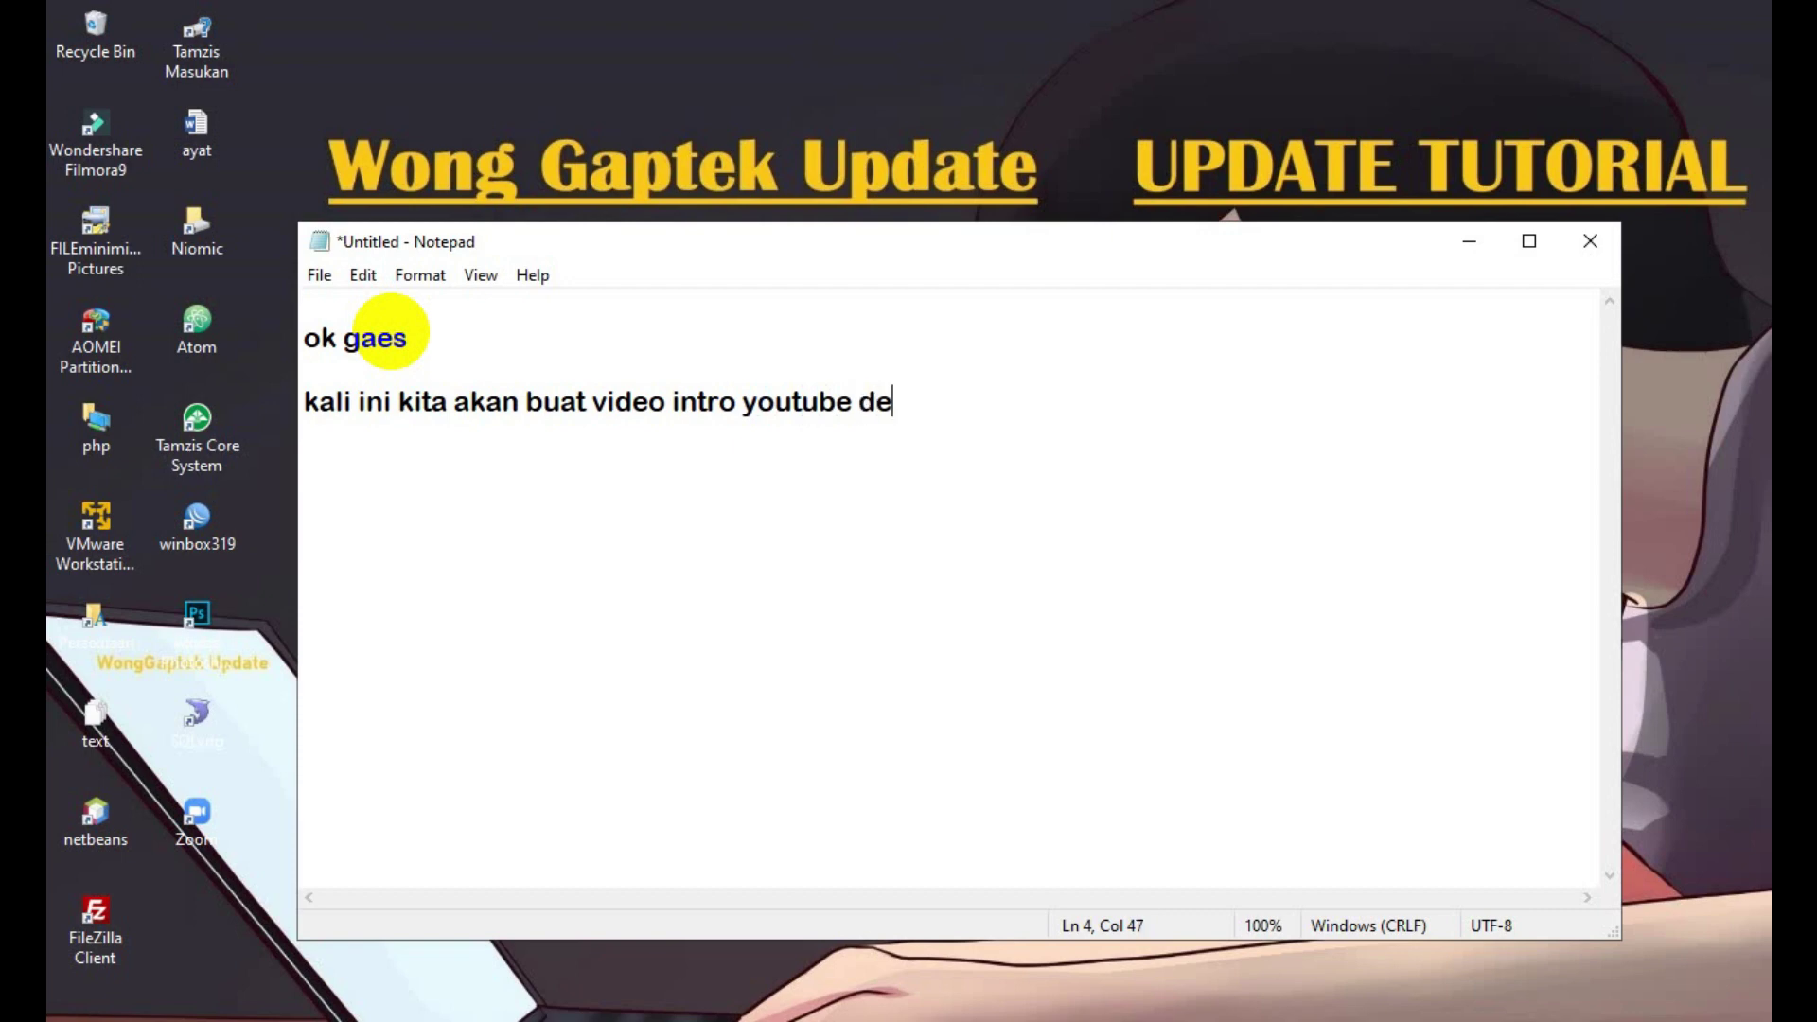
{"action": "type", "text": "ngan filmora9"}
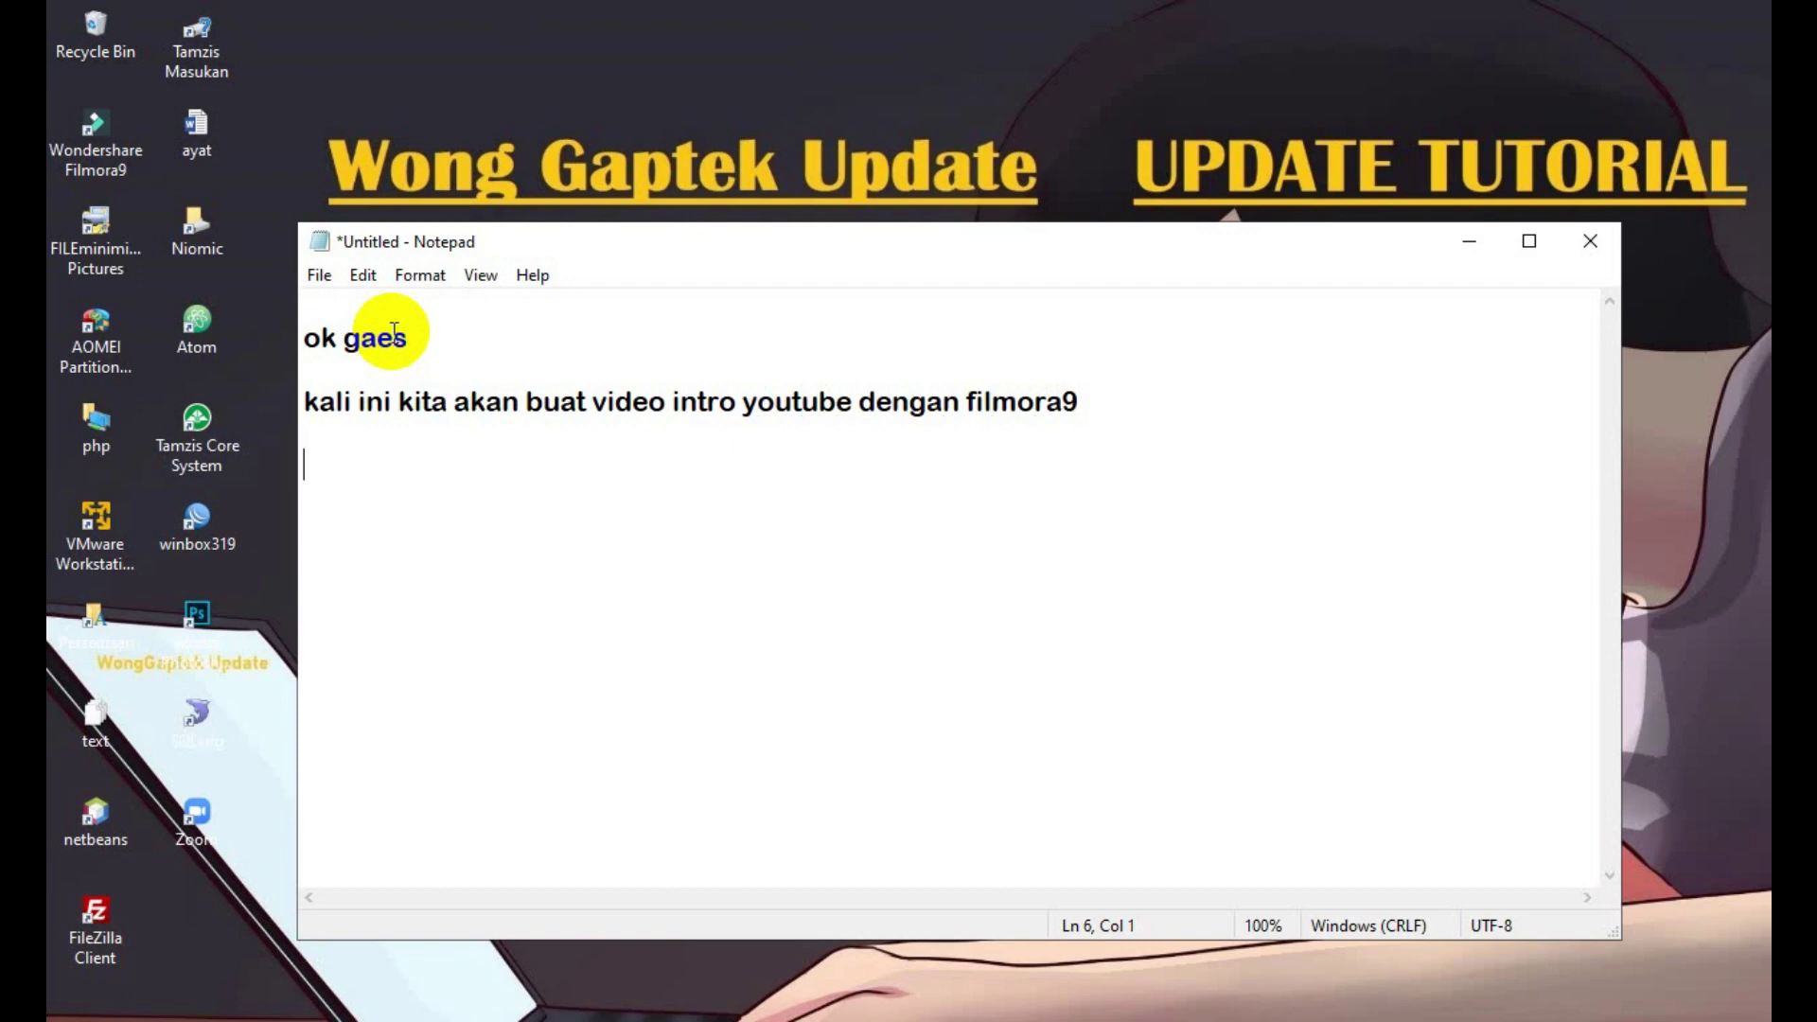
{"action": "type", "text": "ok kita langsung lanjut ke video nya yaaa"}
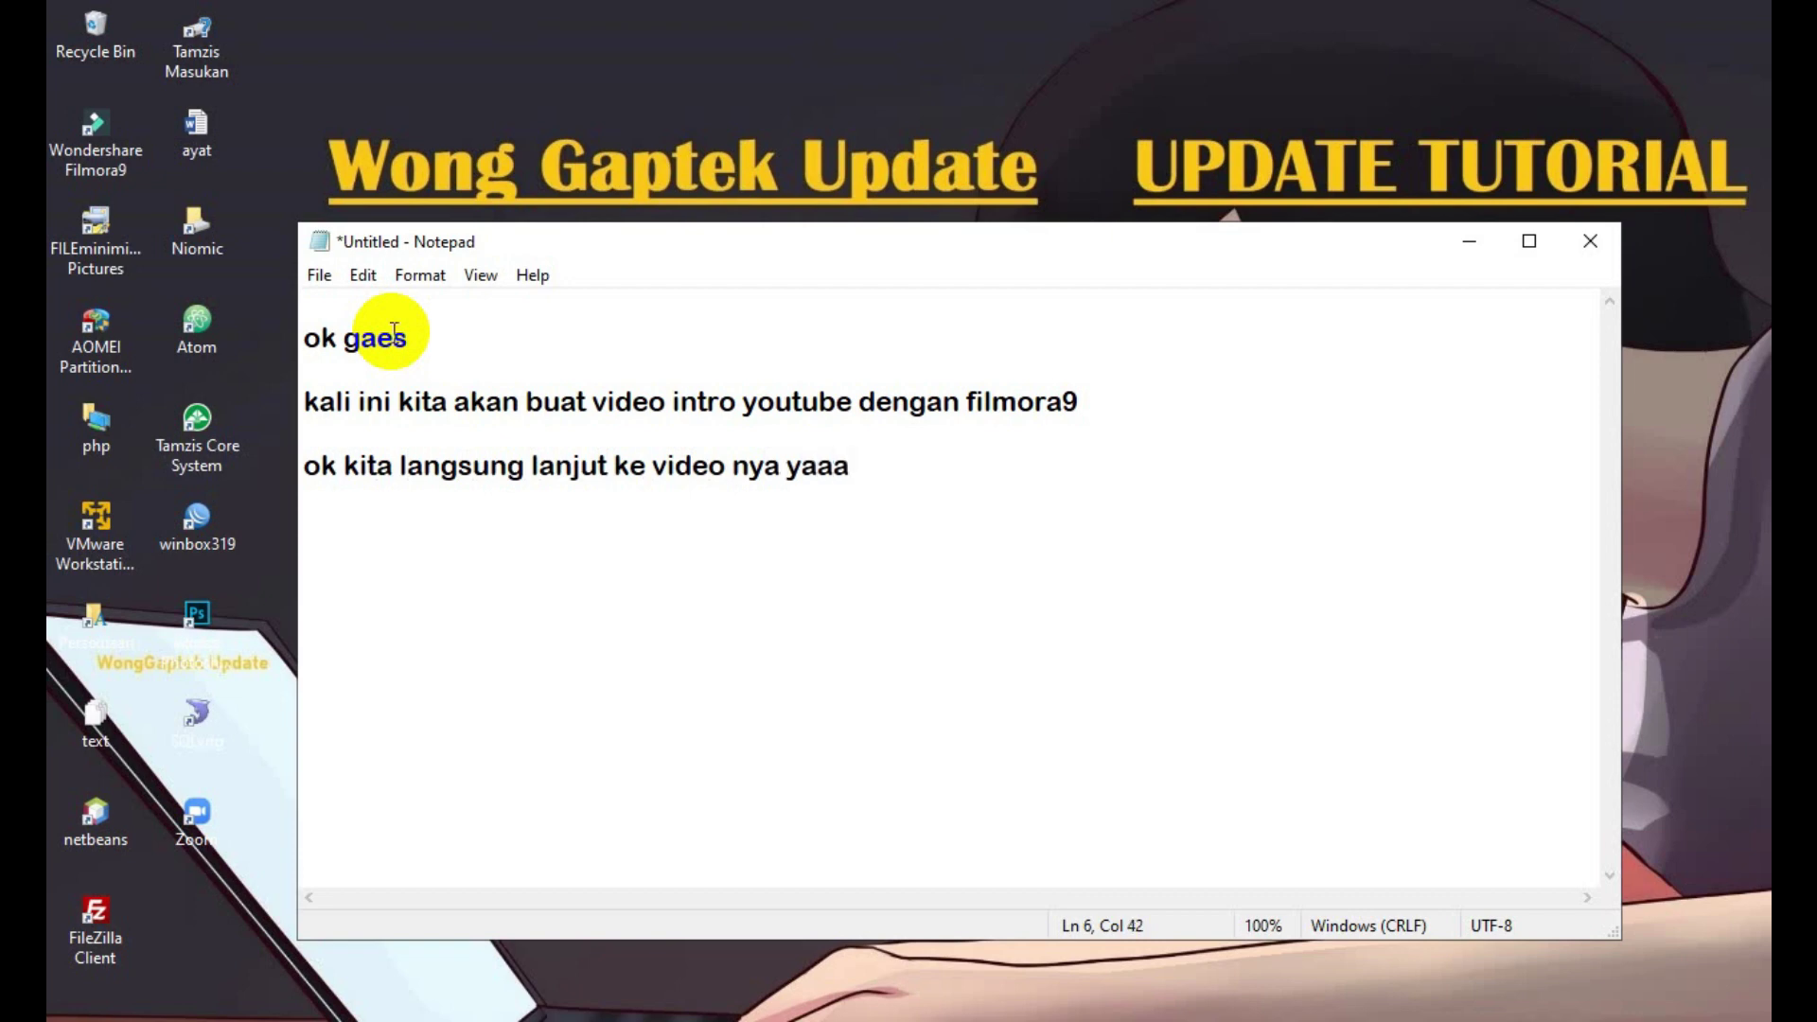
Step: Switch from Notepad to Wondershare Filmora9 and preview the Lower Third 2 title
{"action": "left_click", "coordinate": [1469, 242]}
{"action": "double_click", "coordinate": [95, 142]}
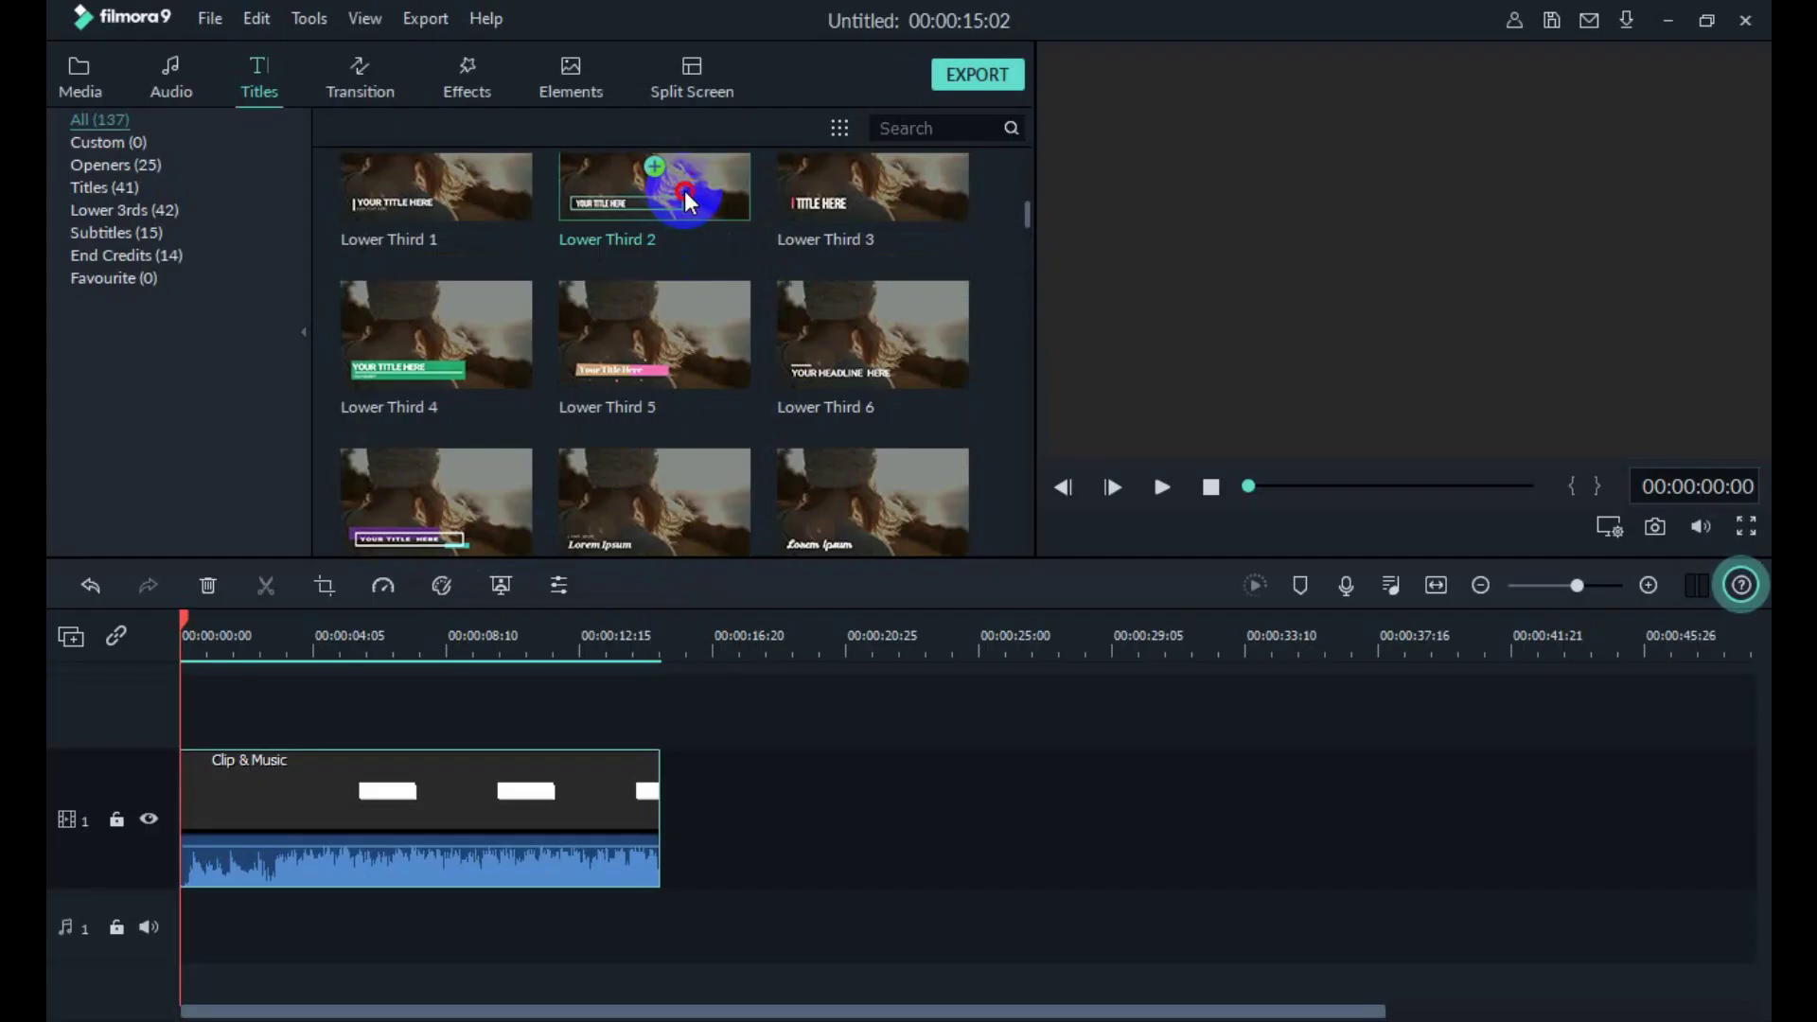
{"action": "left_click", "coordinate": [684, 190]}
{"action": "left_click", "coordinate": [1161, 487]}
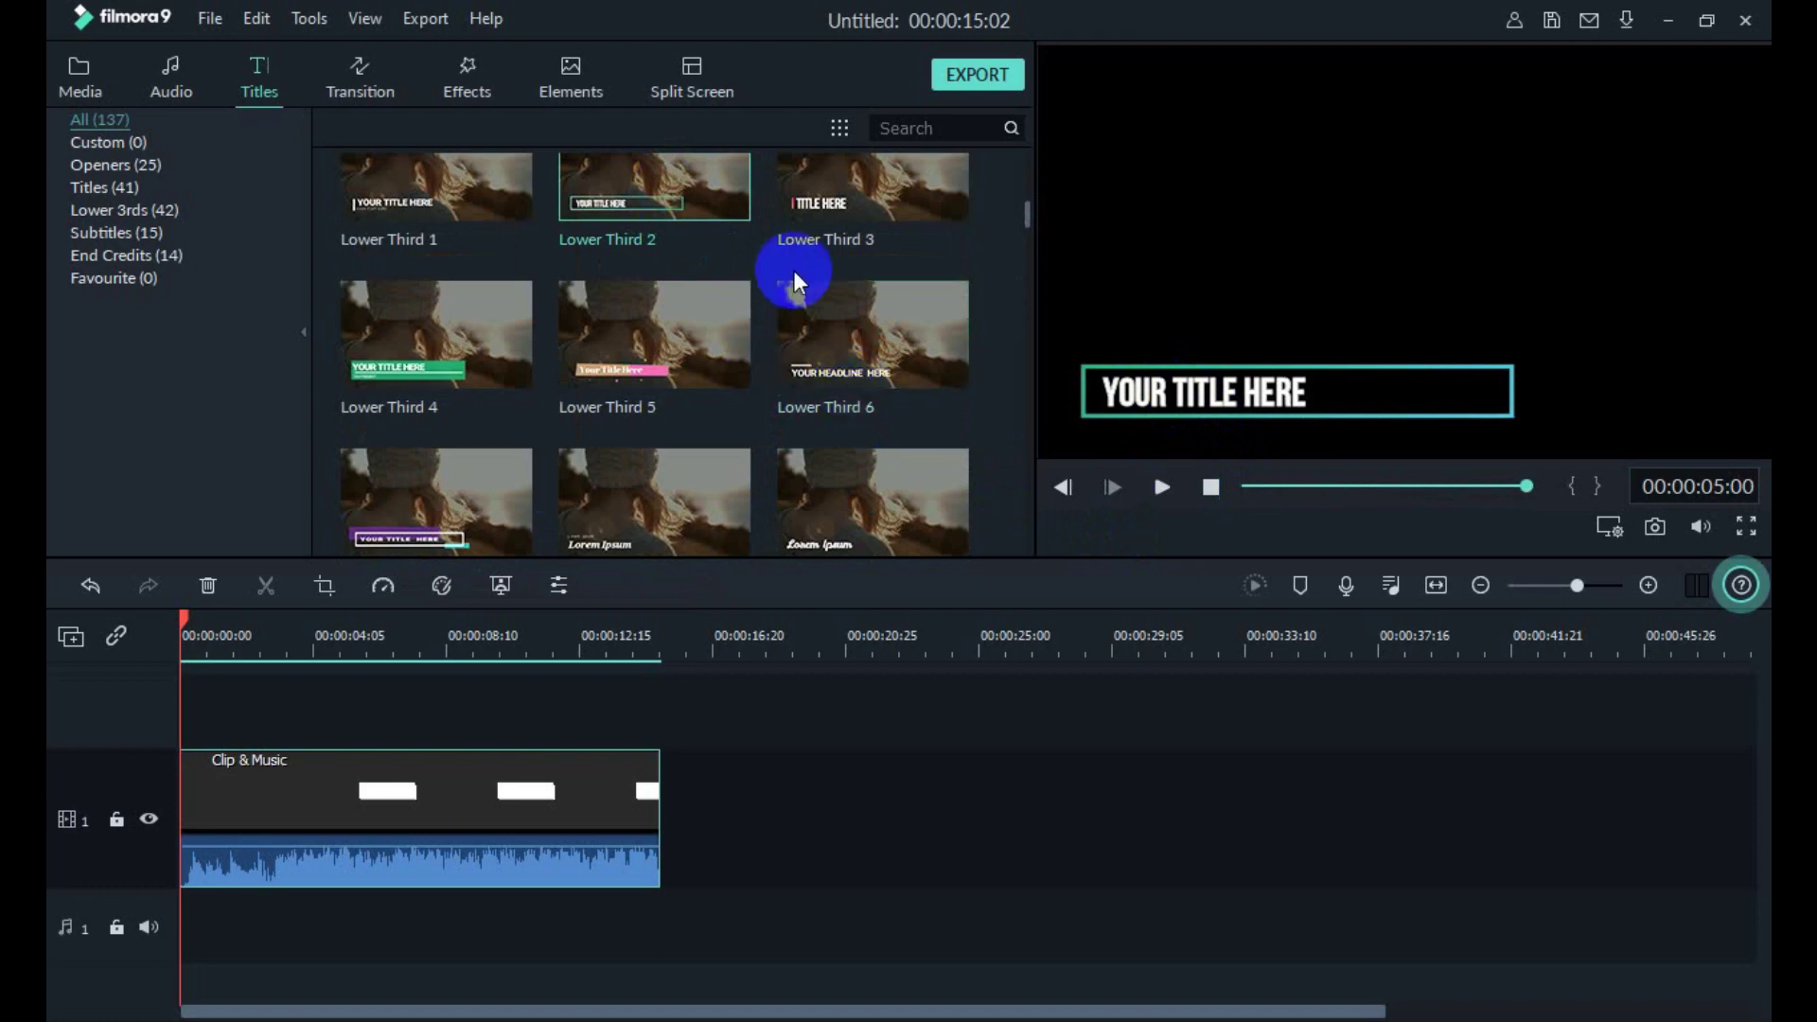
Step: Place the Lower Third 2 title on video track 2 above the Clip & Music clip, starting at 00:00:02:21
{"action": "left_click_drag", "start_coordinate": [696, 190], "coordinate": [185, 702]}
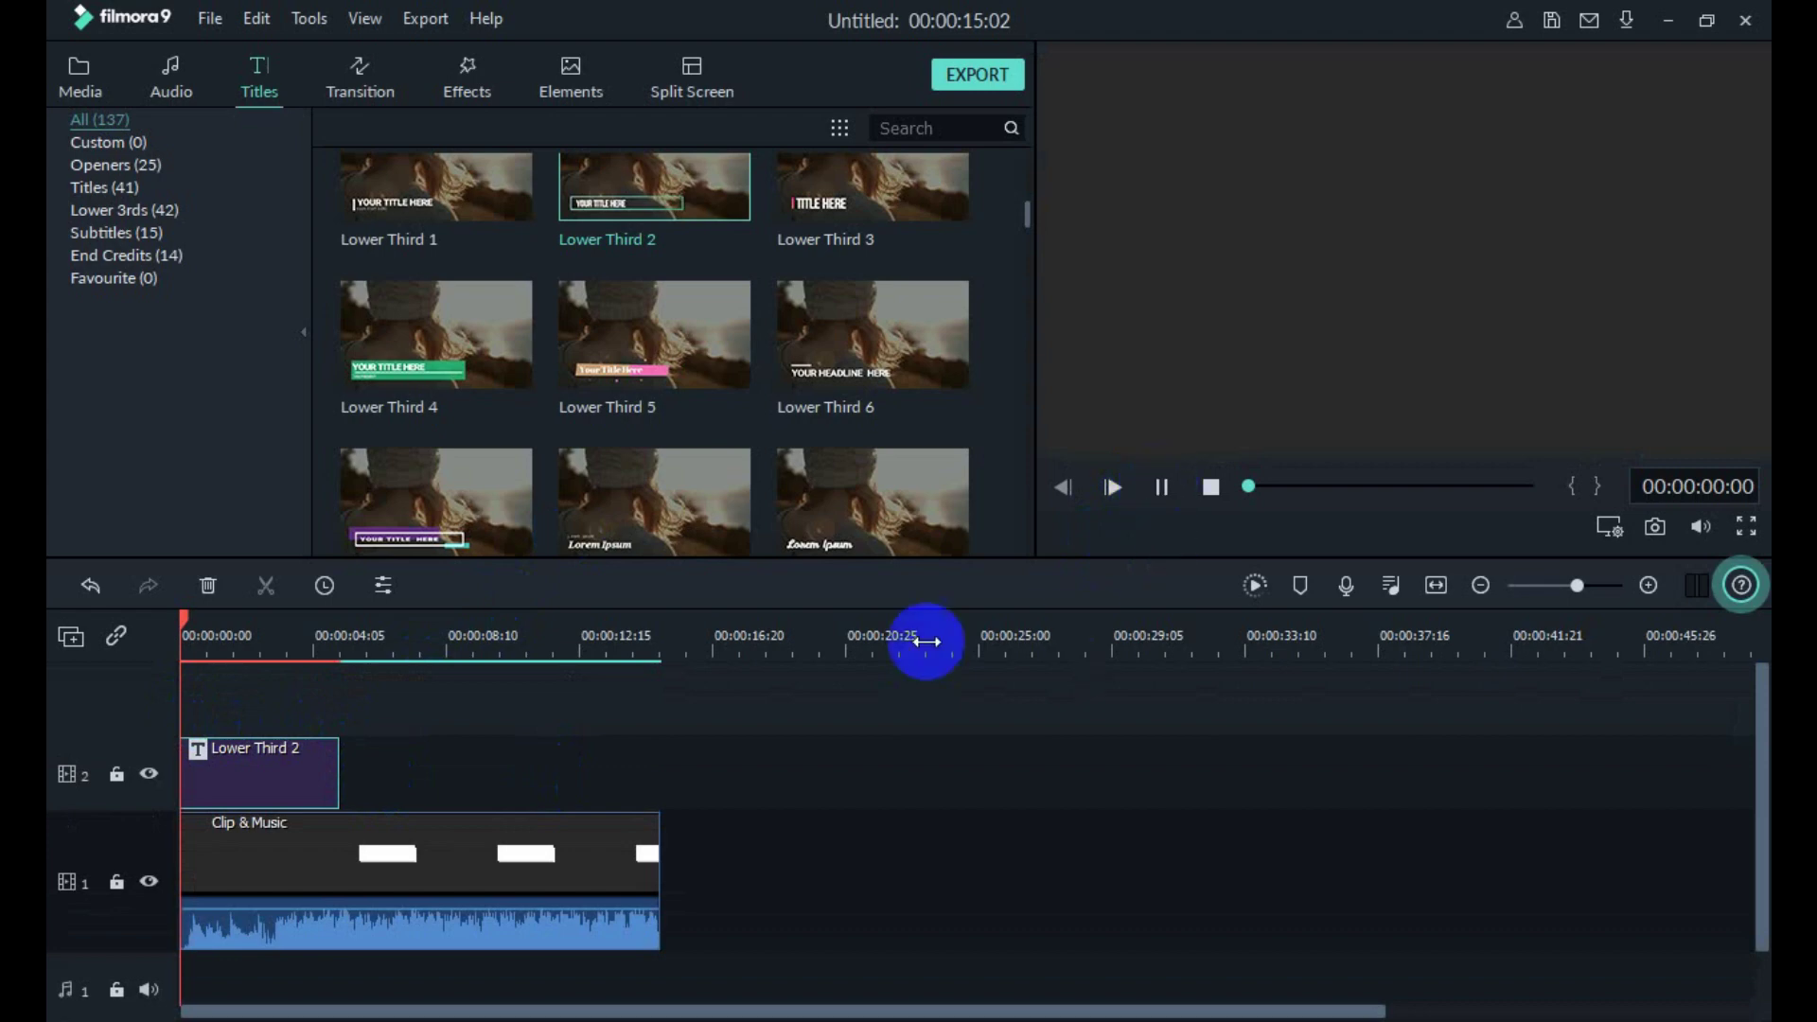
{"action": "left_click_drag", "start_coordinate": [185, 613], "coordinate": [267, 646]}
{"action": "left_click", "coordinate": [248, 784]}
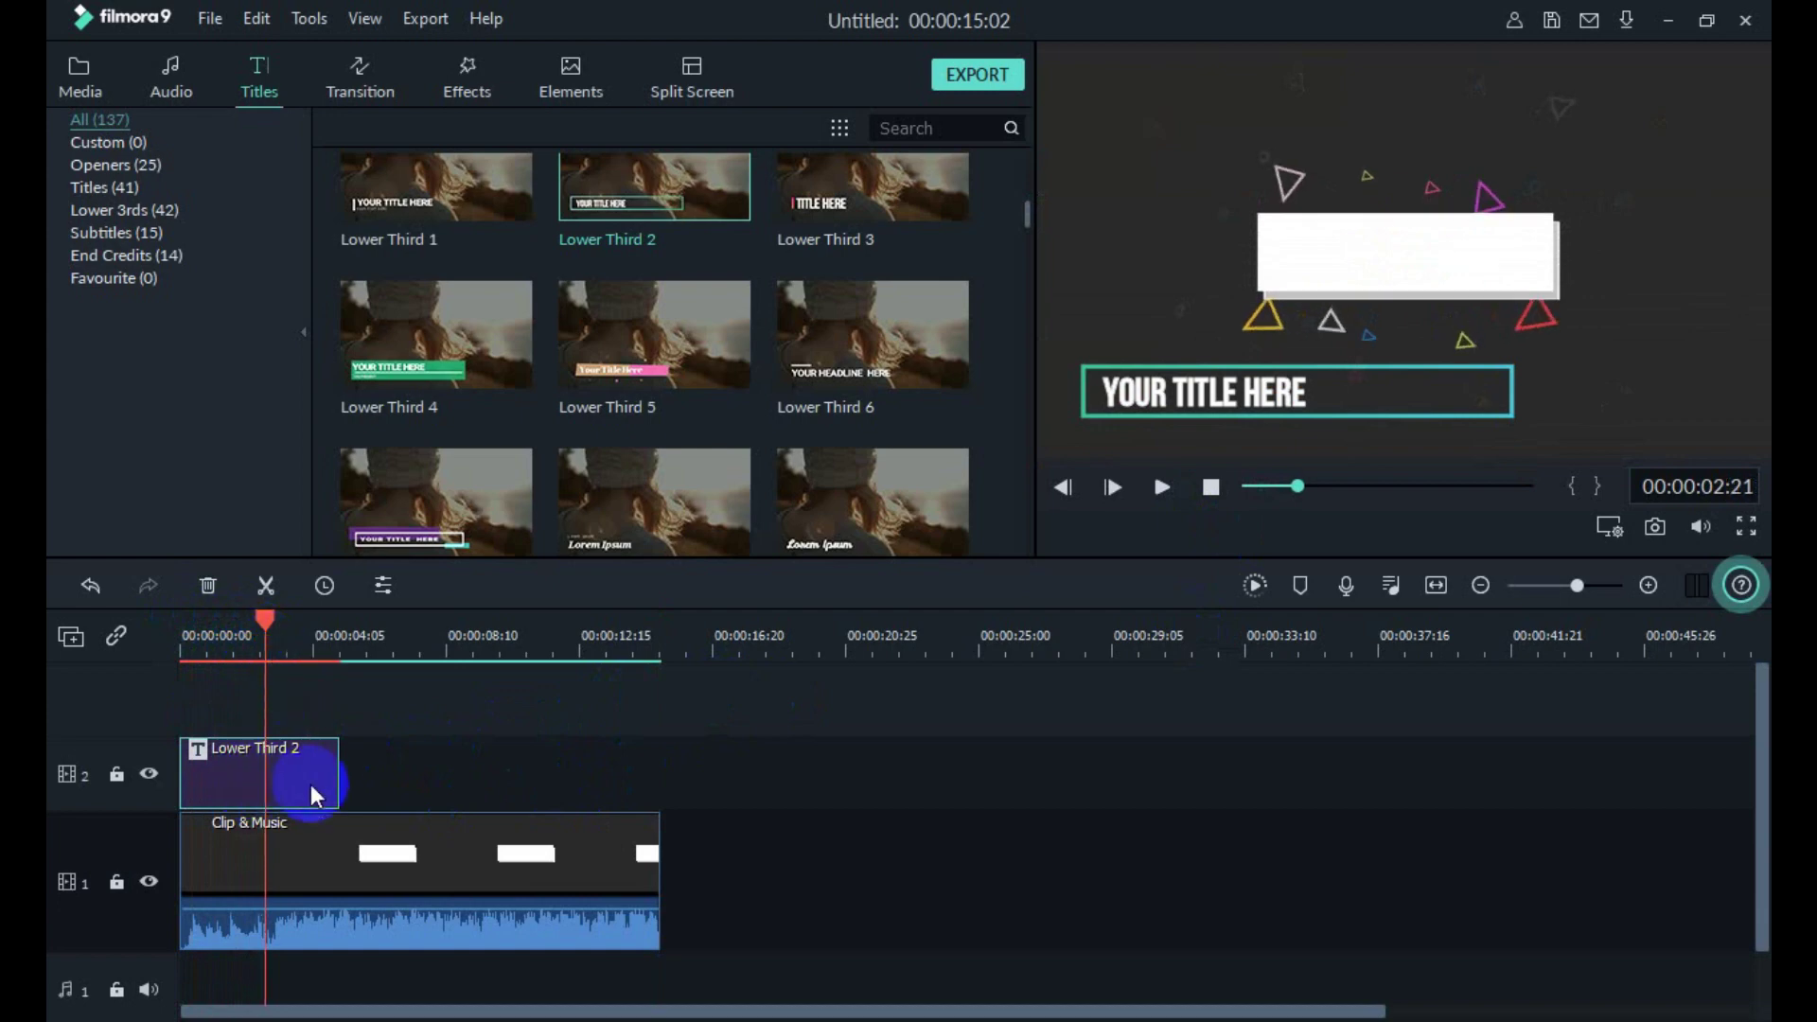
{"action": "left_click_drag", "start_coordinate": [234, 778], "coordinate": [338, 811]}
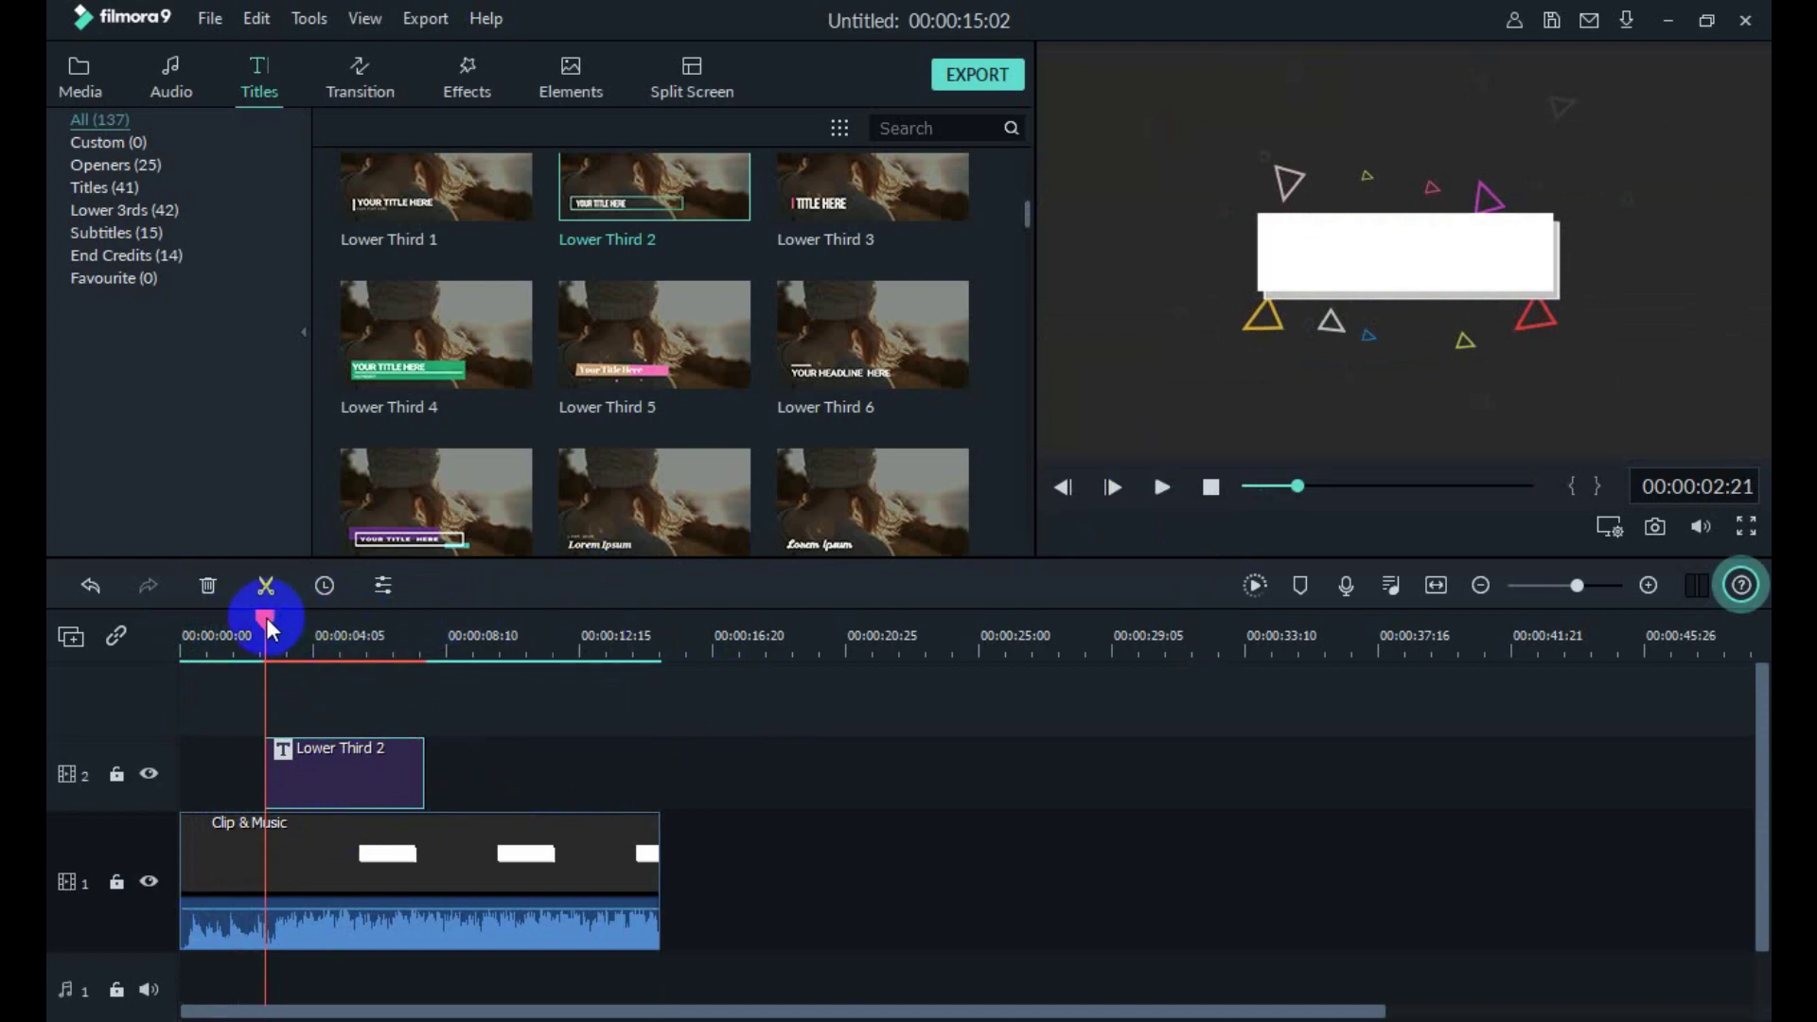
Step: Replace the placeholder text of the Lower Third 2 title with "Gaptek Tutorial"
{"action": "double_click", "coordinate": [347, 787]}
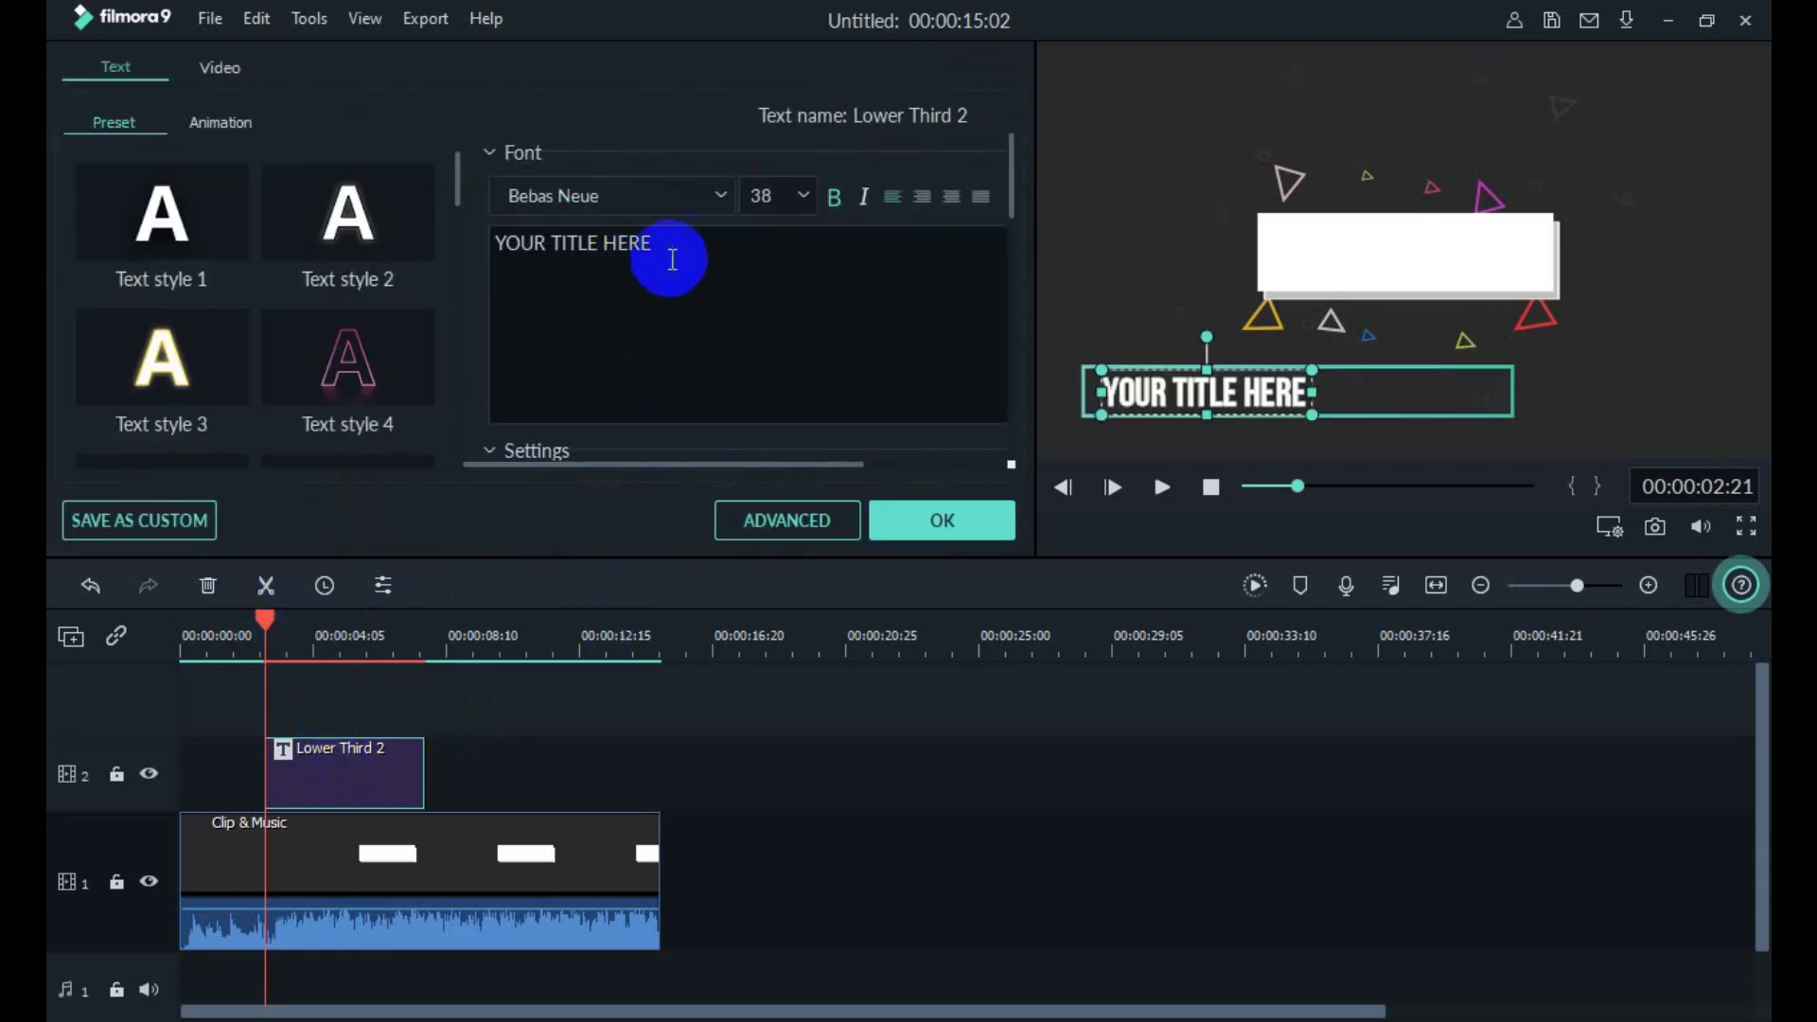
{"action": "left_click_drag", "start_coordinate": [673, 260], "coordinate": [510, 238]}
{"action": "left_click_drag", "start_coordinate": [719, 242], "coordinate": [458, 231]}
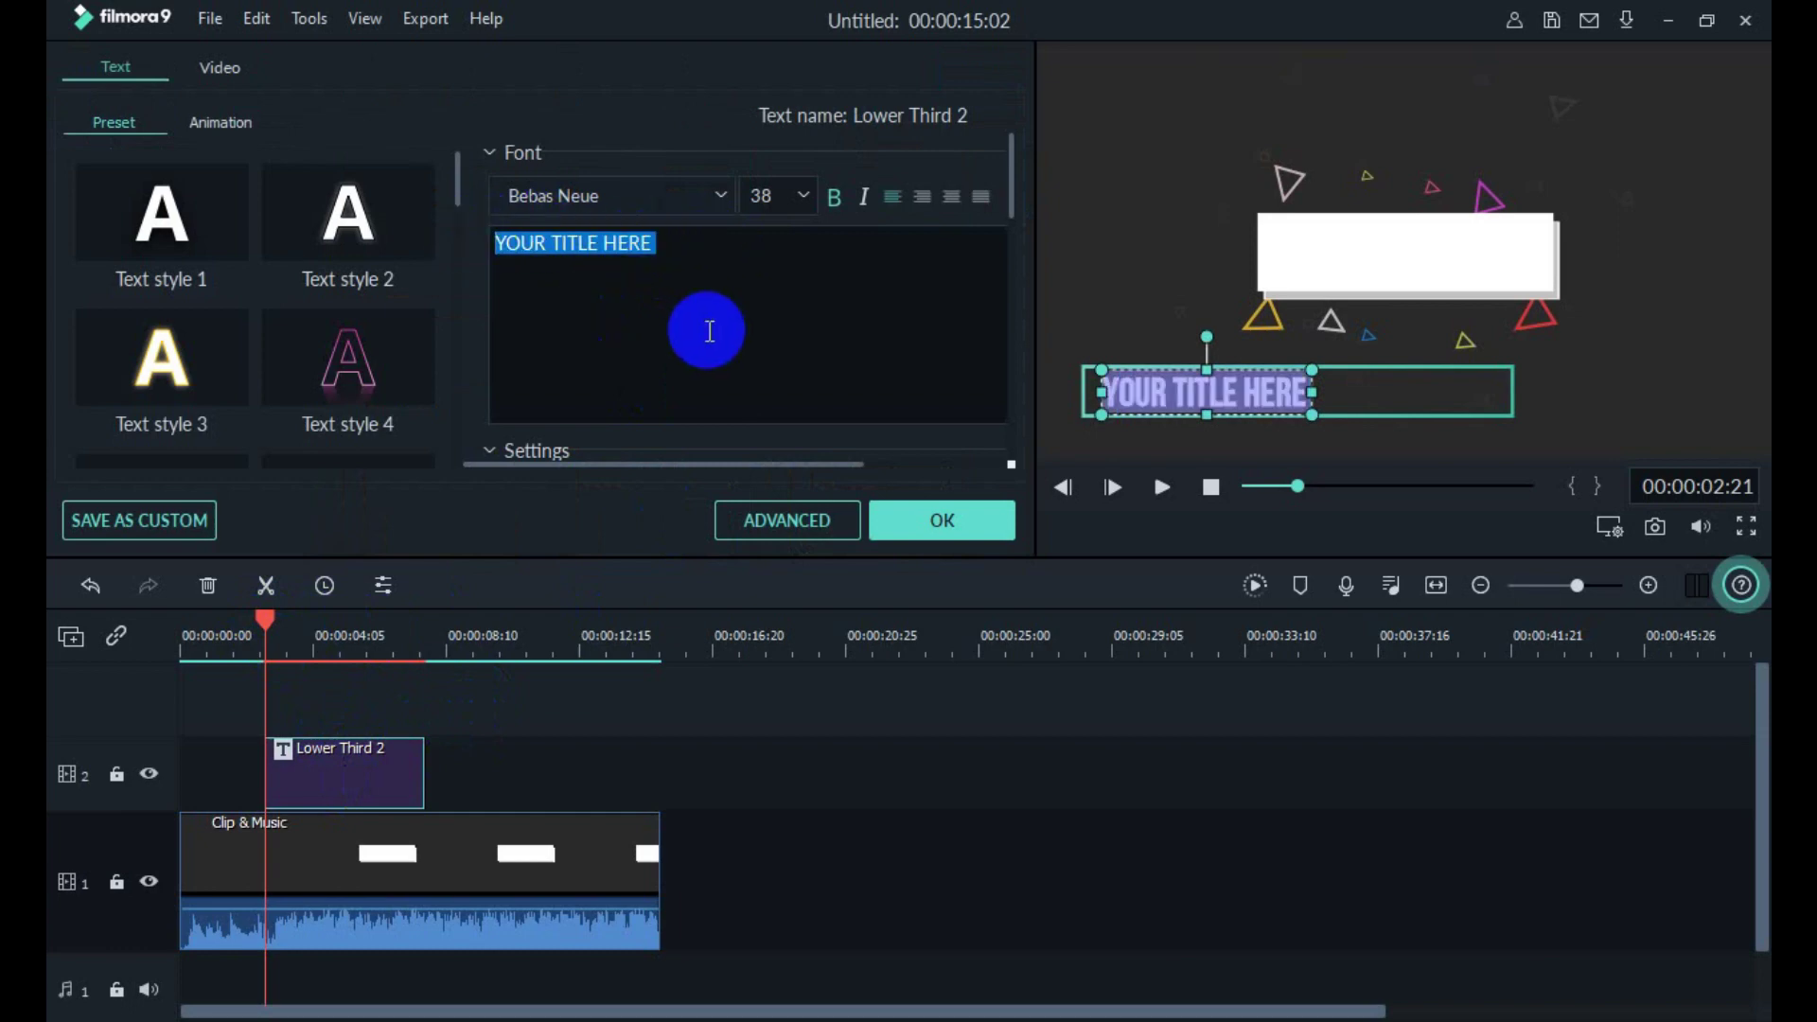
{"action": "type", "text": "Ga"}
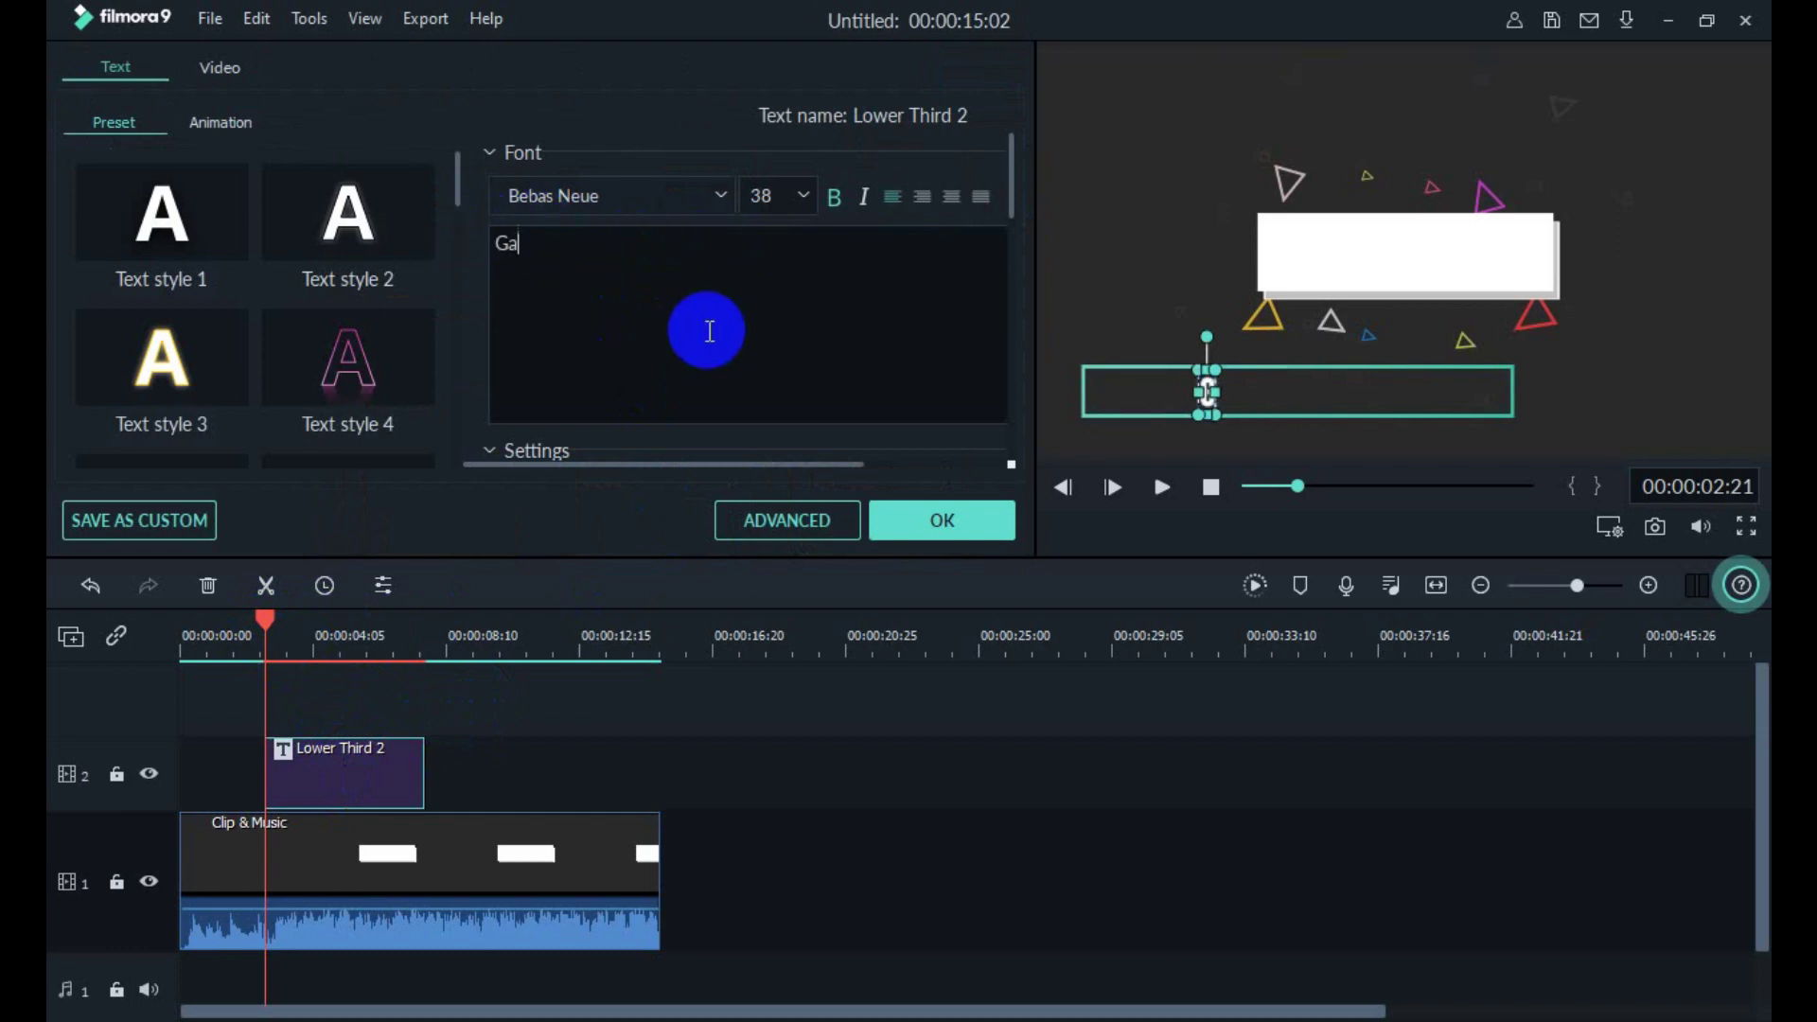
{"action": "type", "text": "ptek Tutorial"}
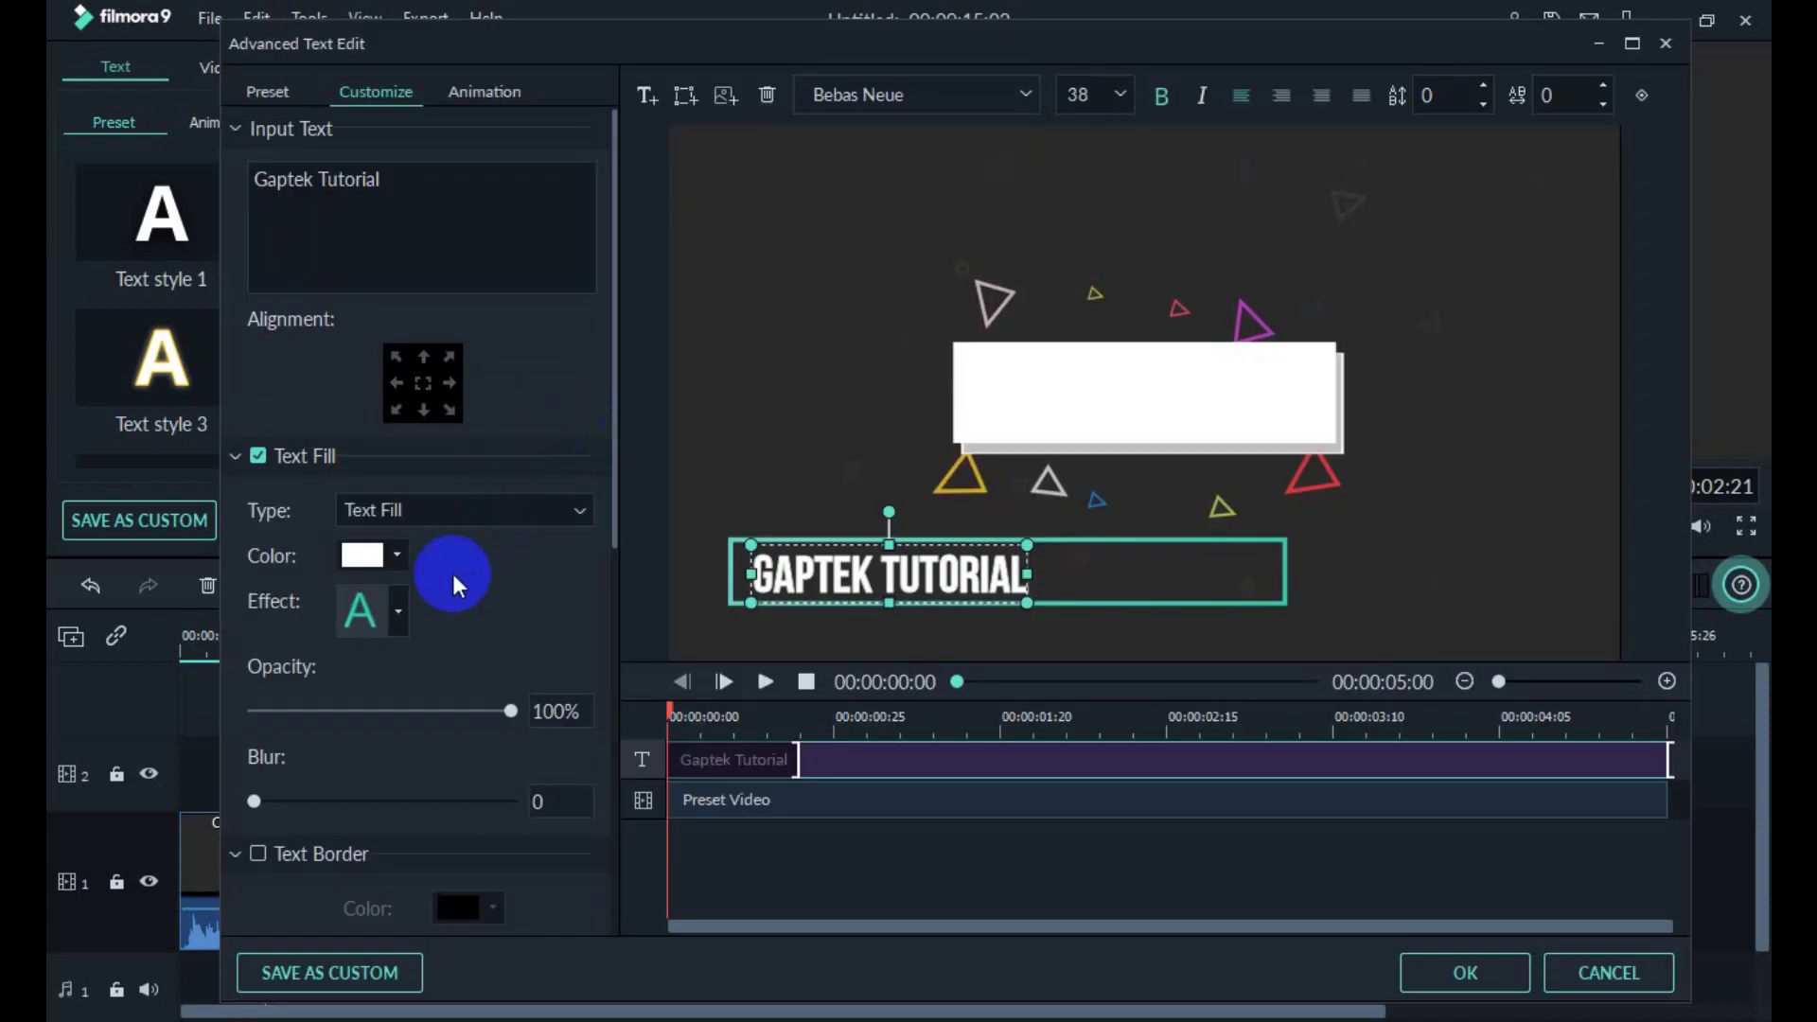
Step: Set the fill colour of the Gaptek Tutorial text to orange-brown in the advanced text editor
{"action": "left_click", "coordinate": [368, 555]}
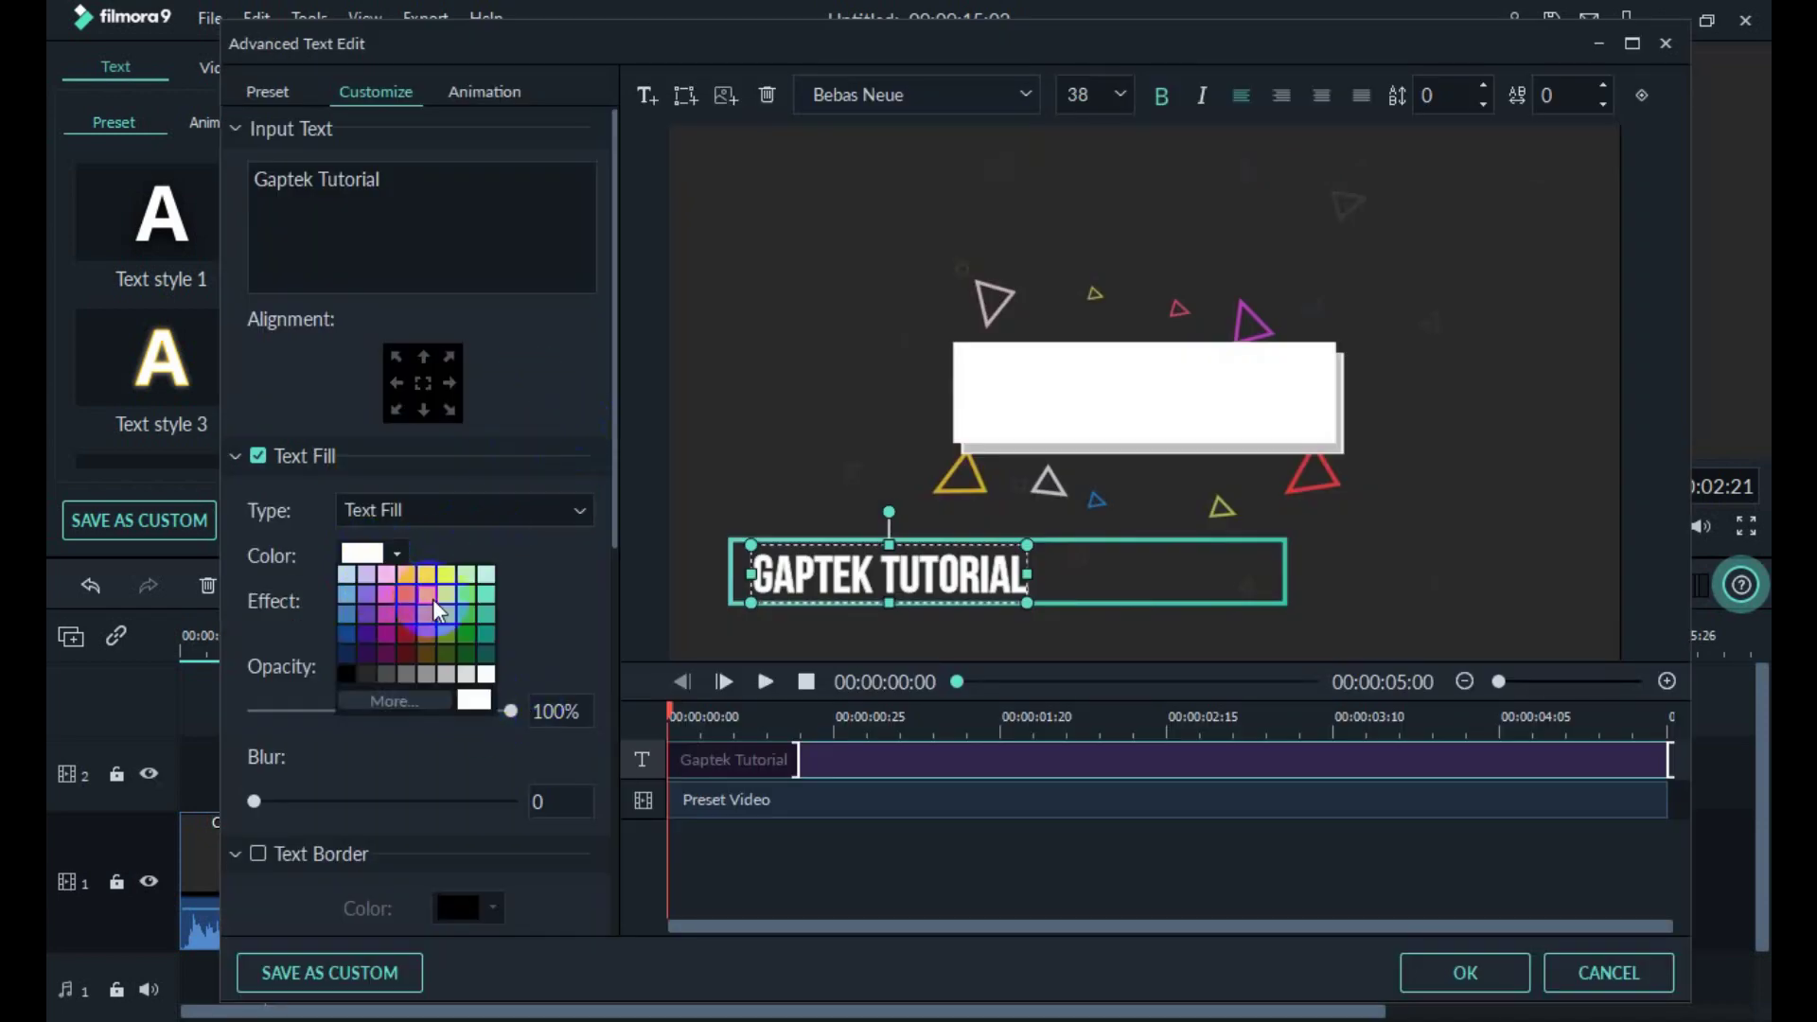
{"action": "left_click", "coordinate": [433, 647]}
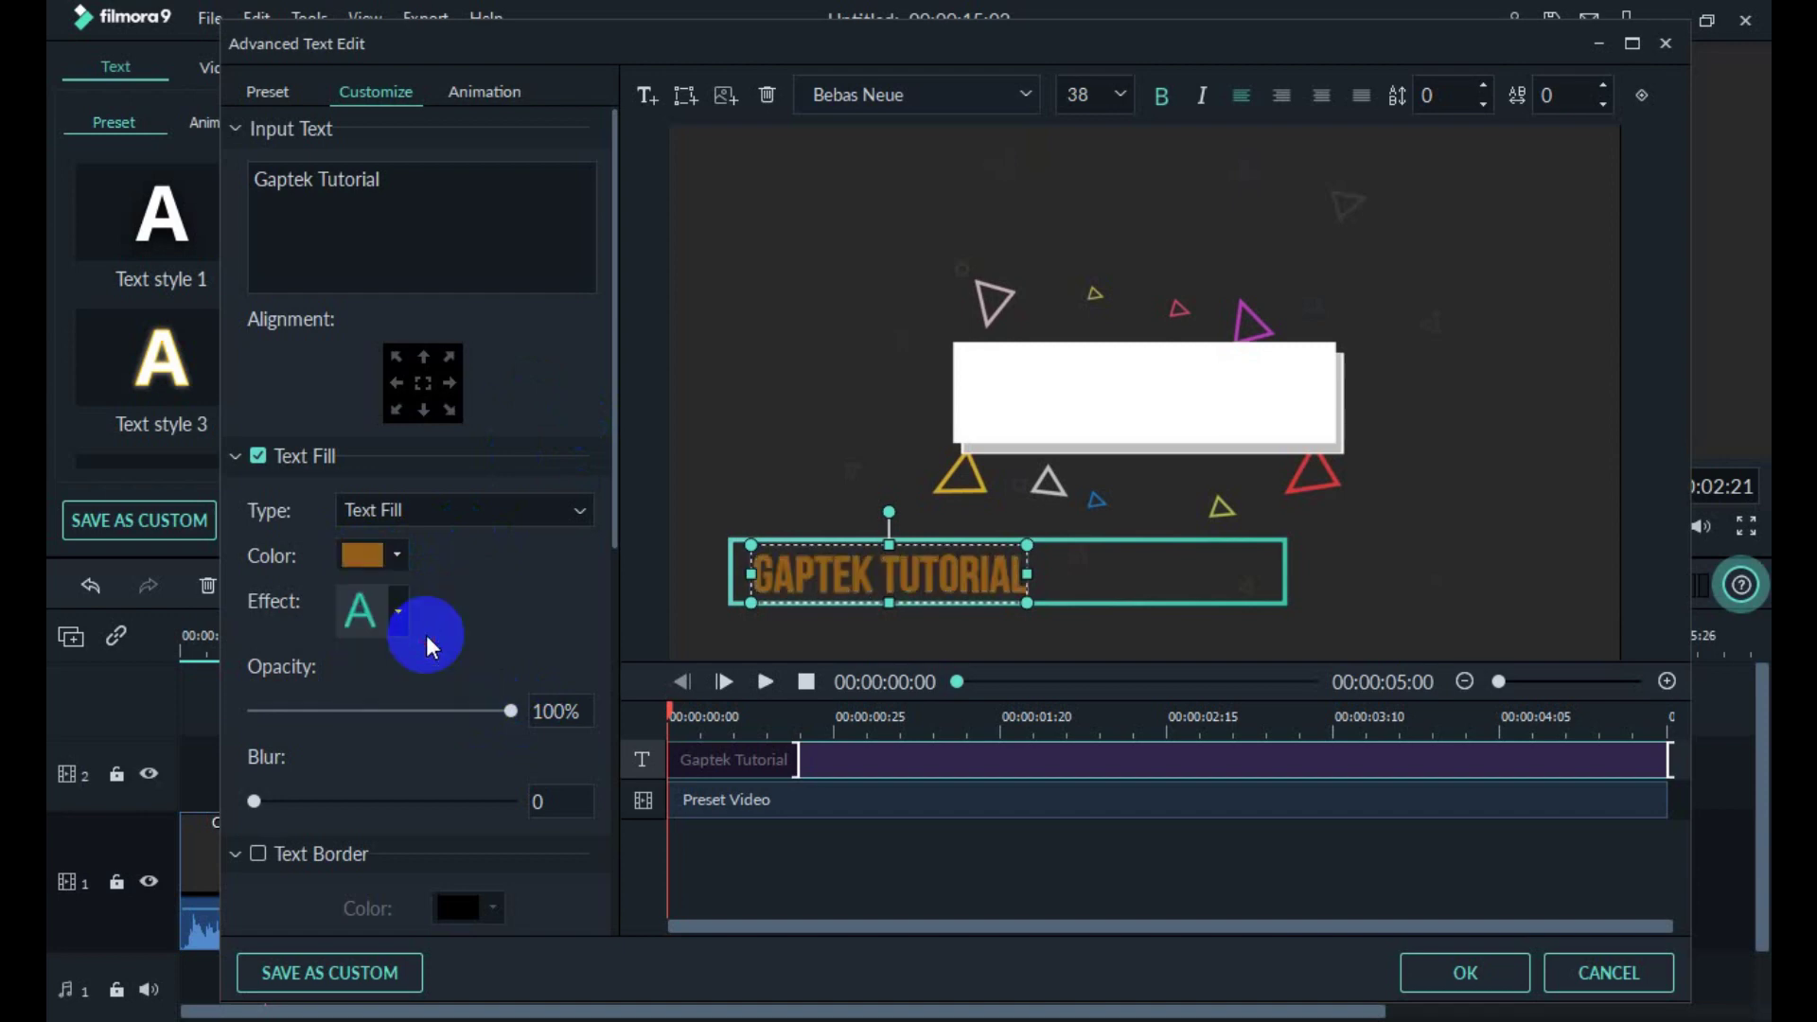
{"action": "left_click", "coordinate": [374, 557]}
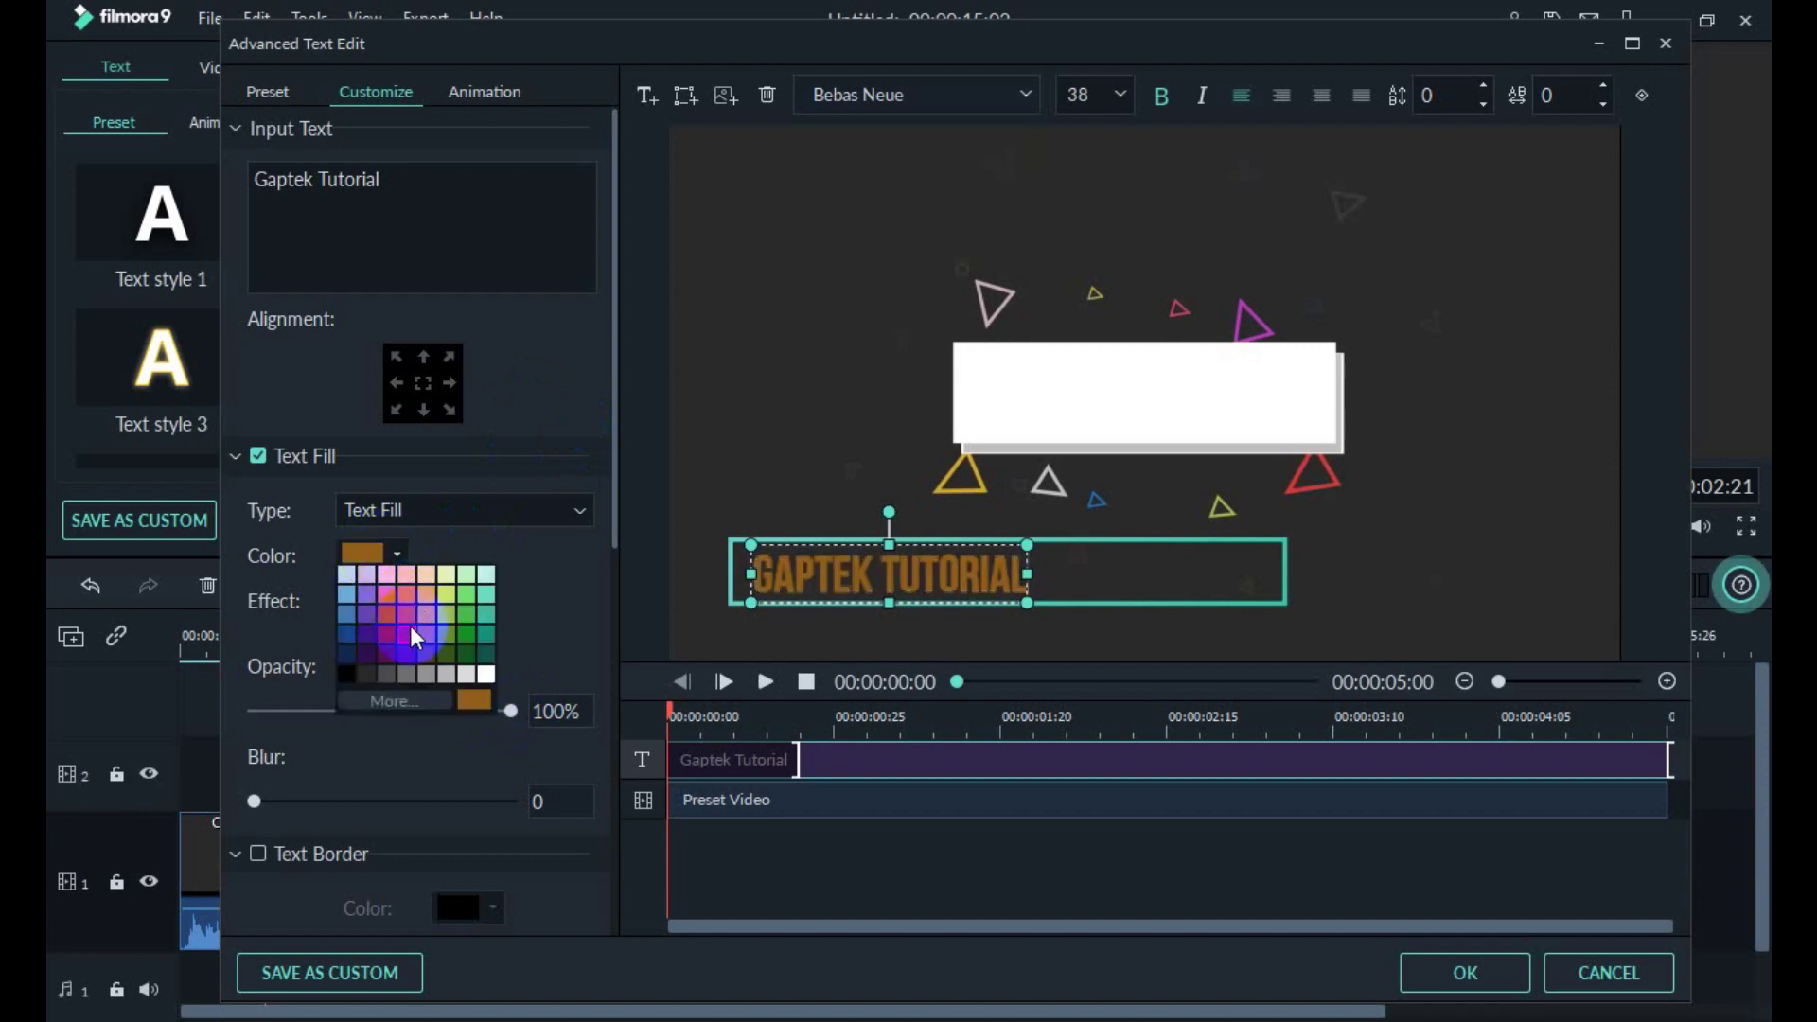
{"action": "left_click", "coordinate": [430, 665]}
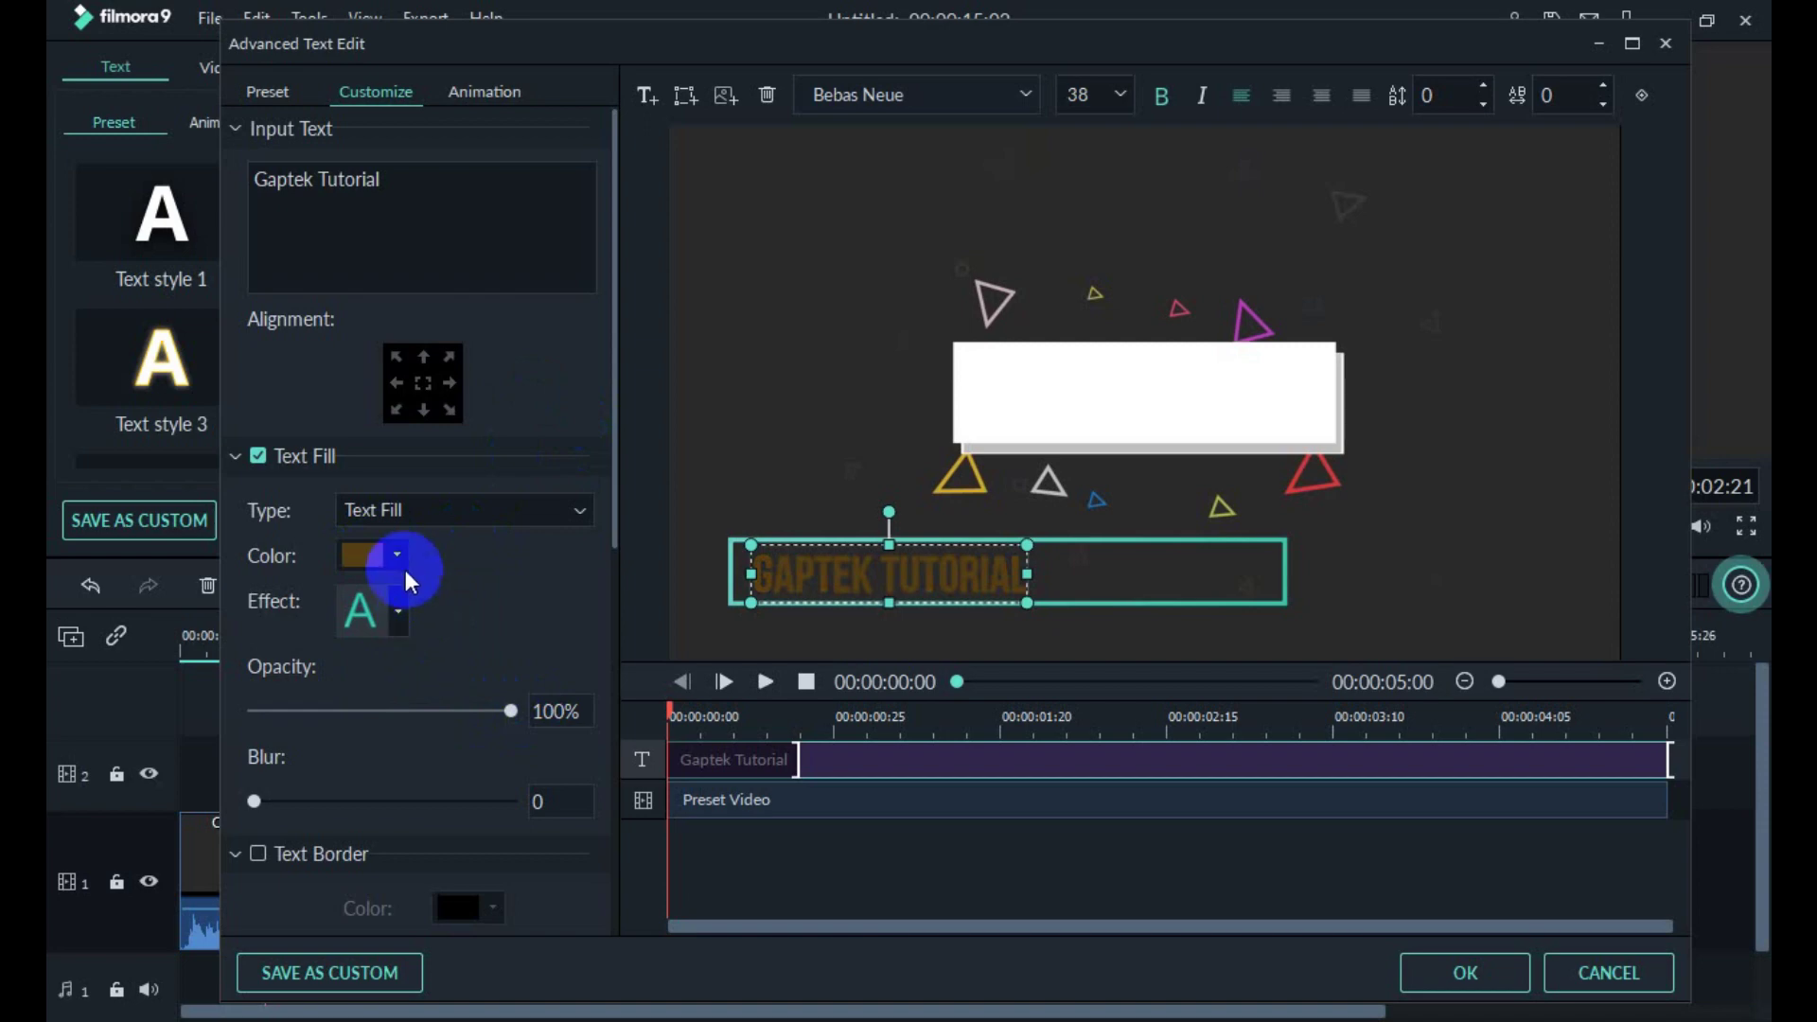
{"action": "left_click", "coordinate": [371, 557]}
{"action": "left_click", "coordinate": [426, 625]}
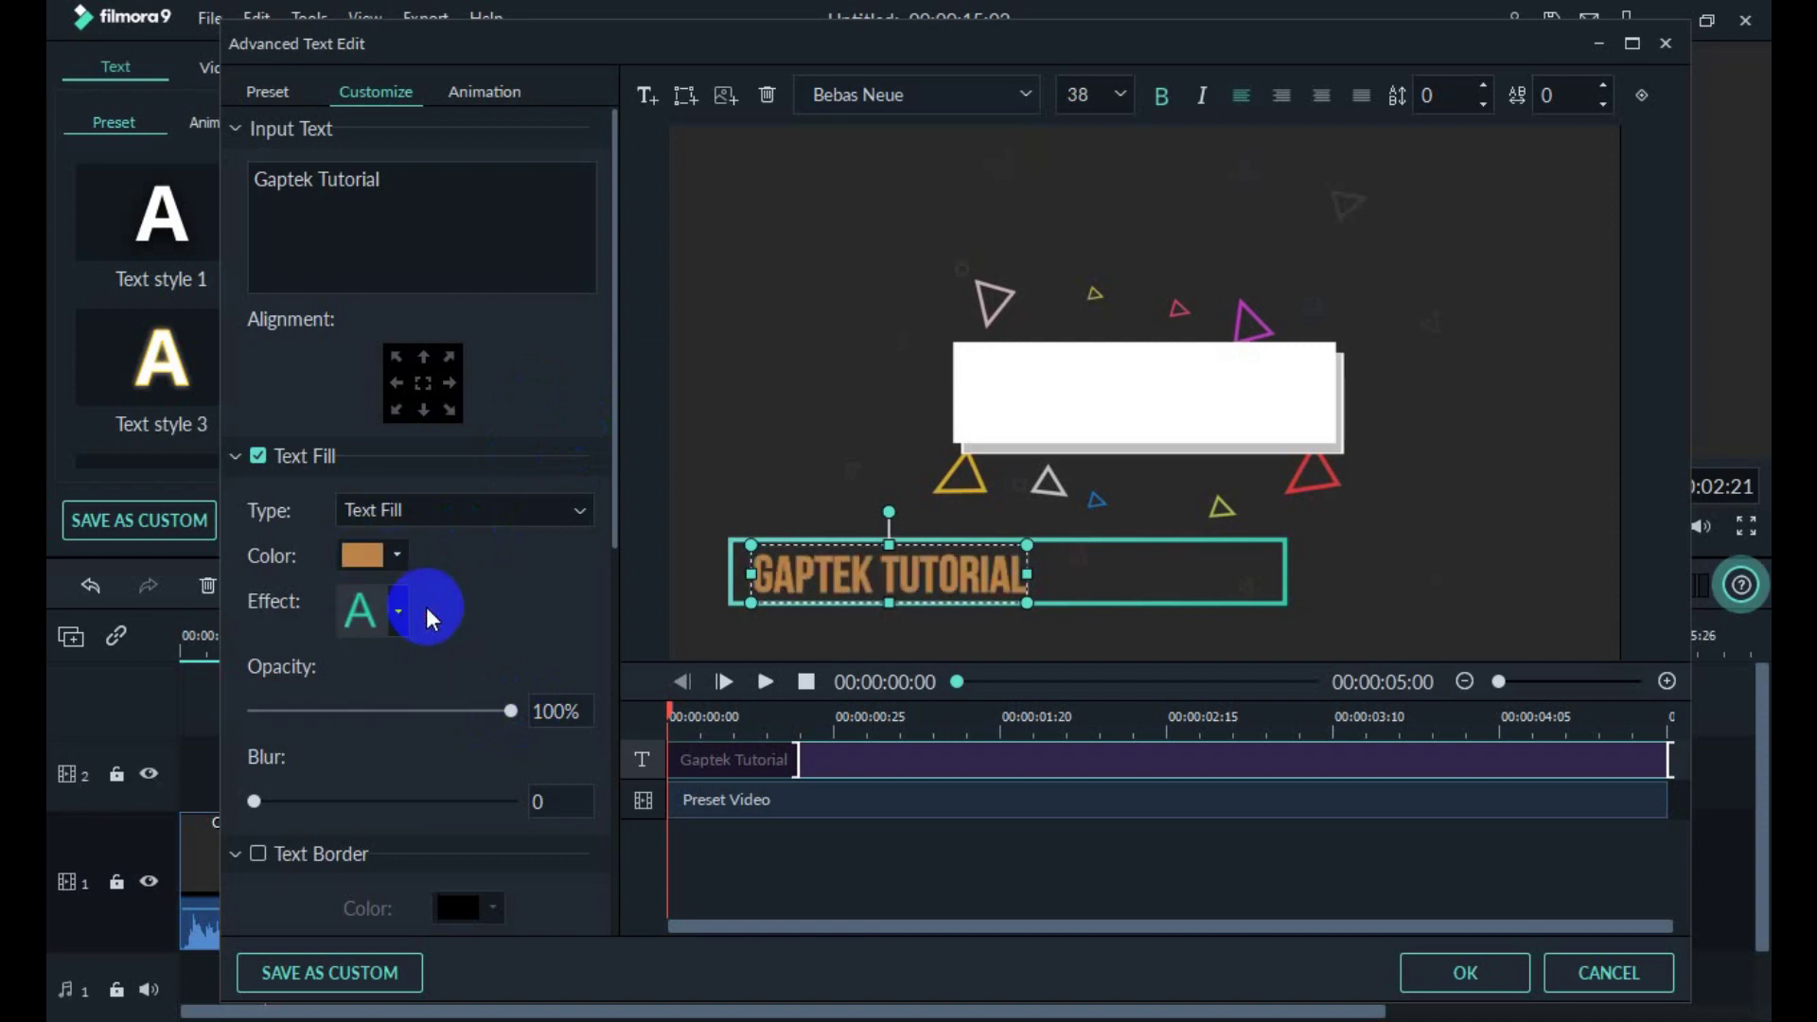
{"action": "left_click", "coordinate": [396, 557]}
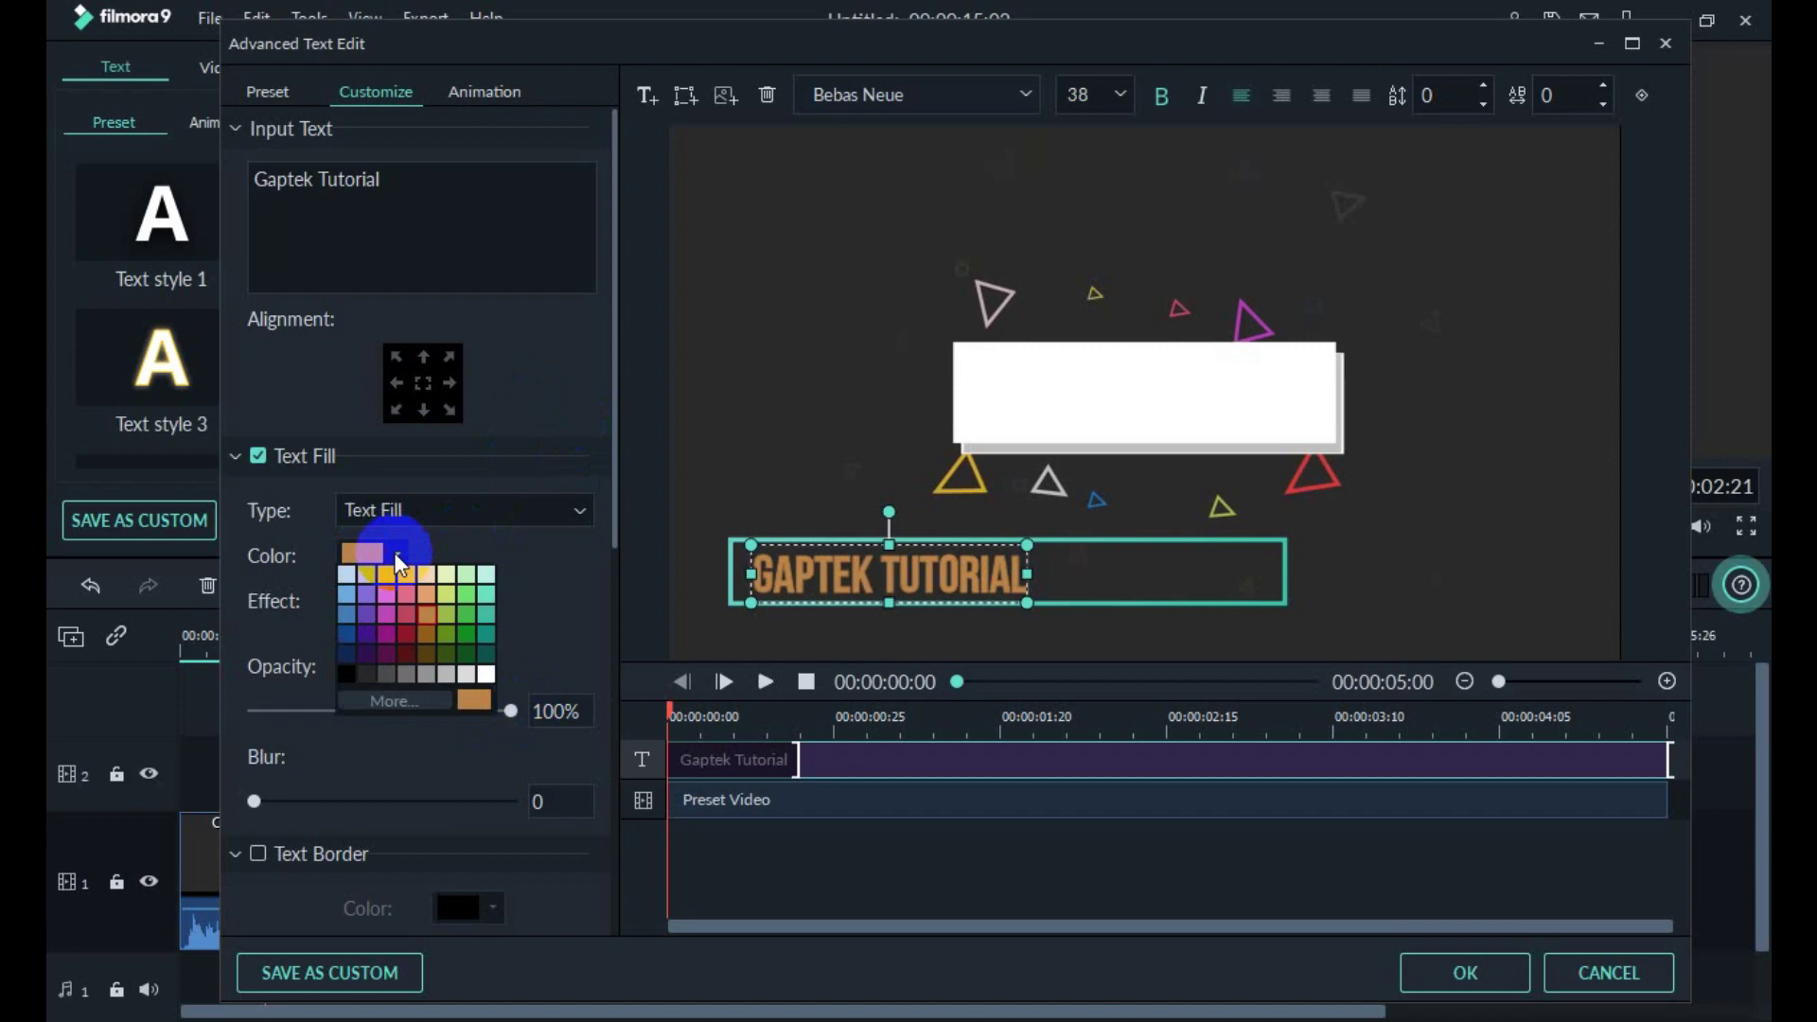
{"action": "left_click", "coordinate": [424, 626]}
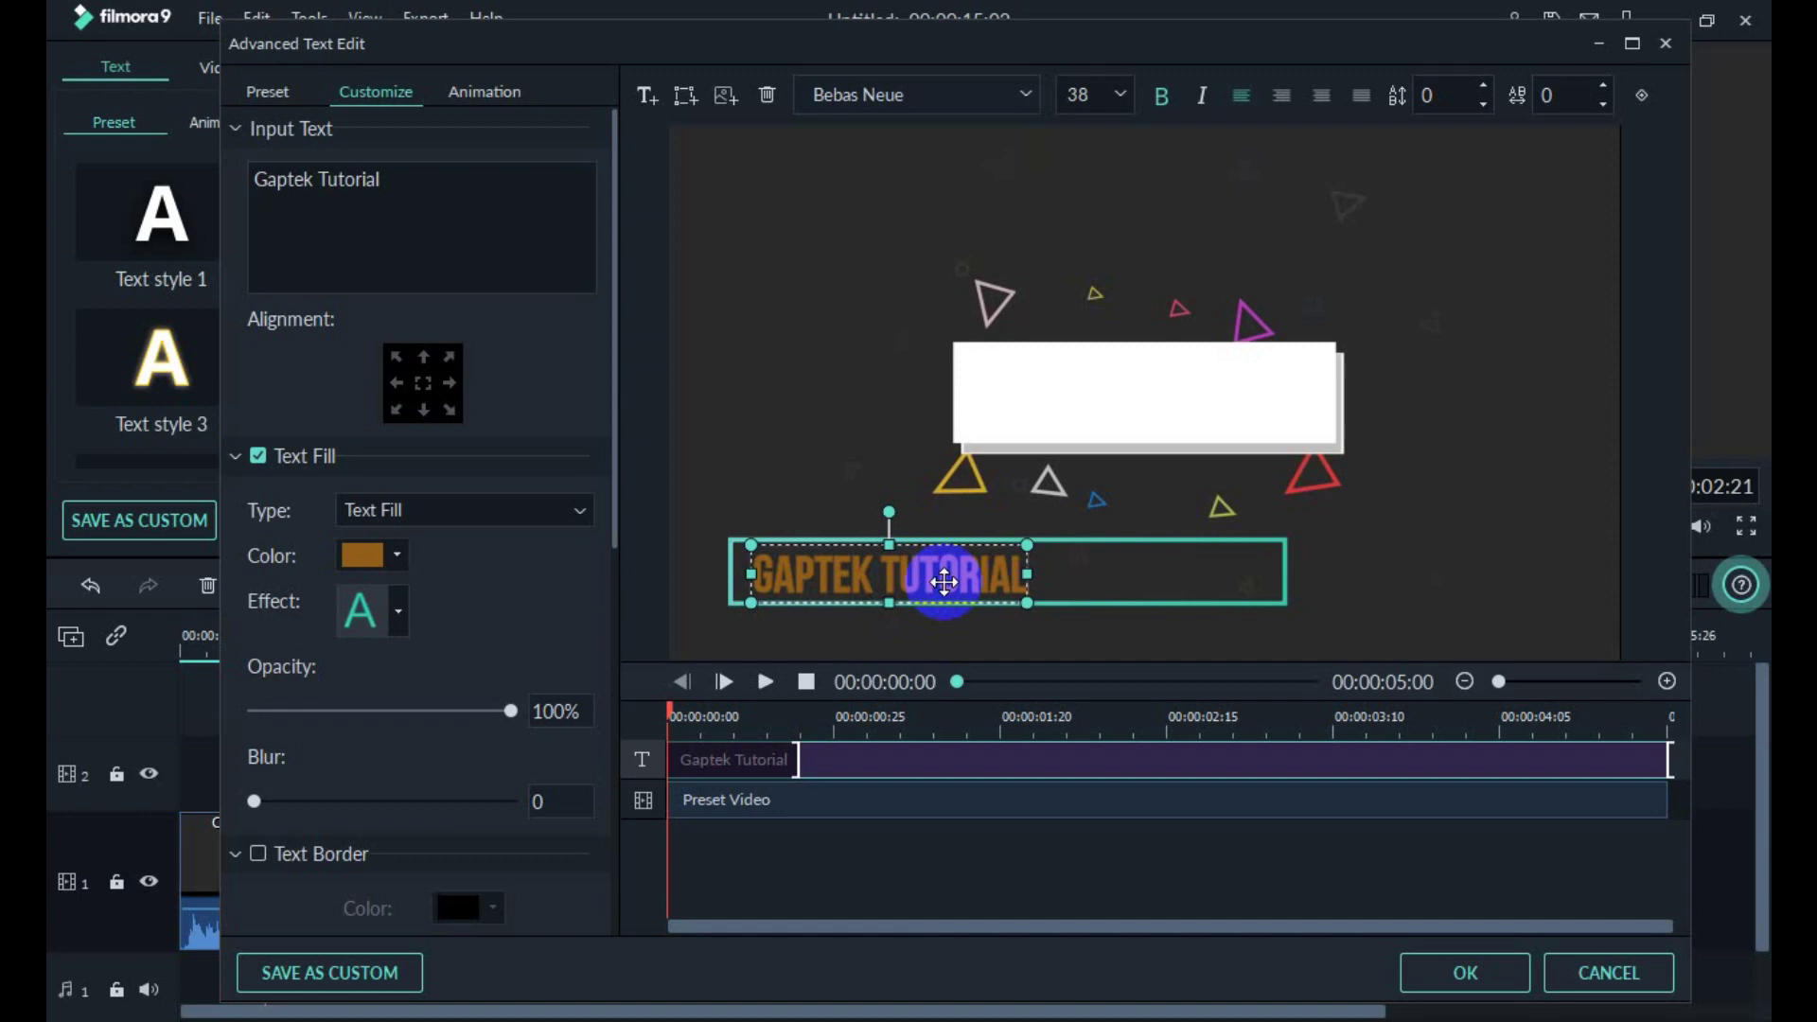
Step: Centre the Gaptek Tutorial text on the white rectangle, and move and narrow the teal frame to fit around it inside the rectangle
{"action": "left_click_drag", "start_coordinate": [945, 582], "coordinate": [1190, 407]}
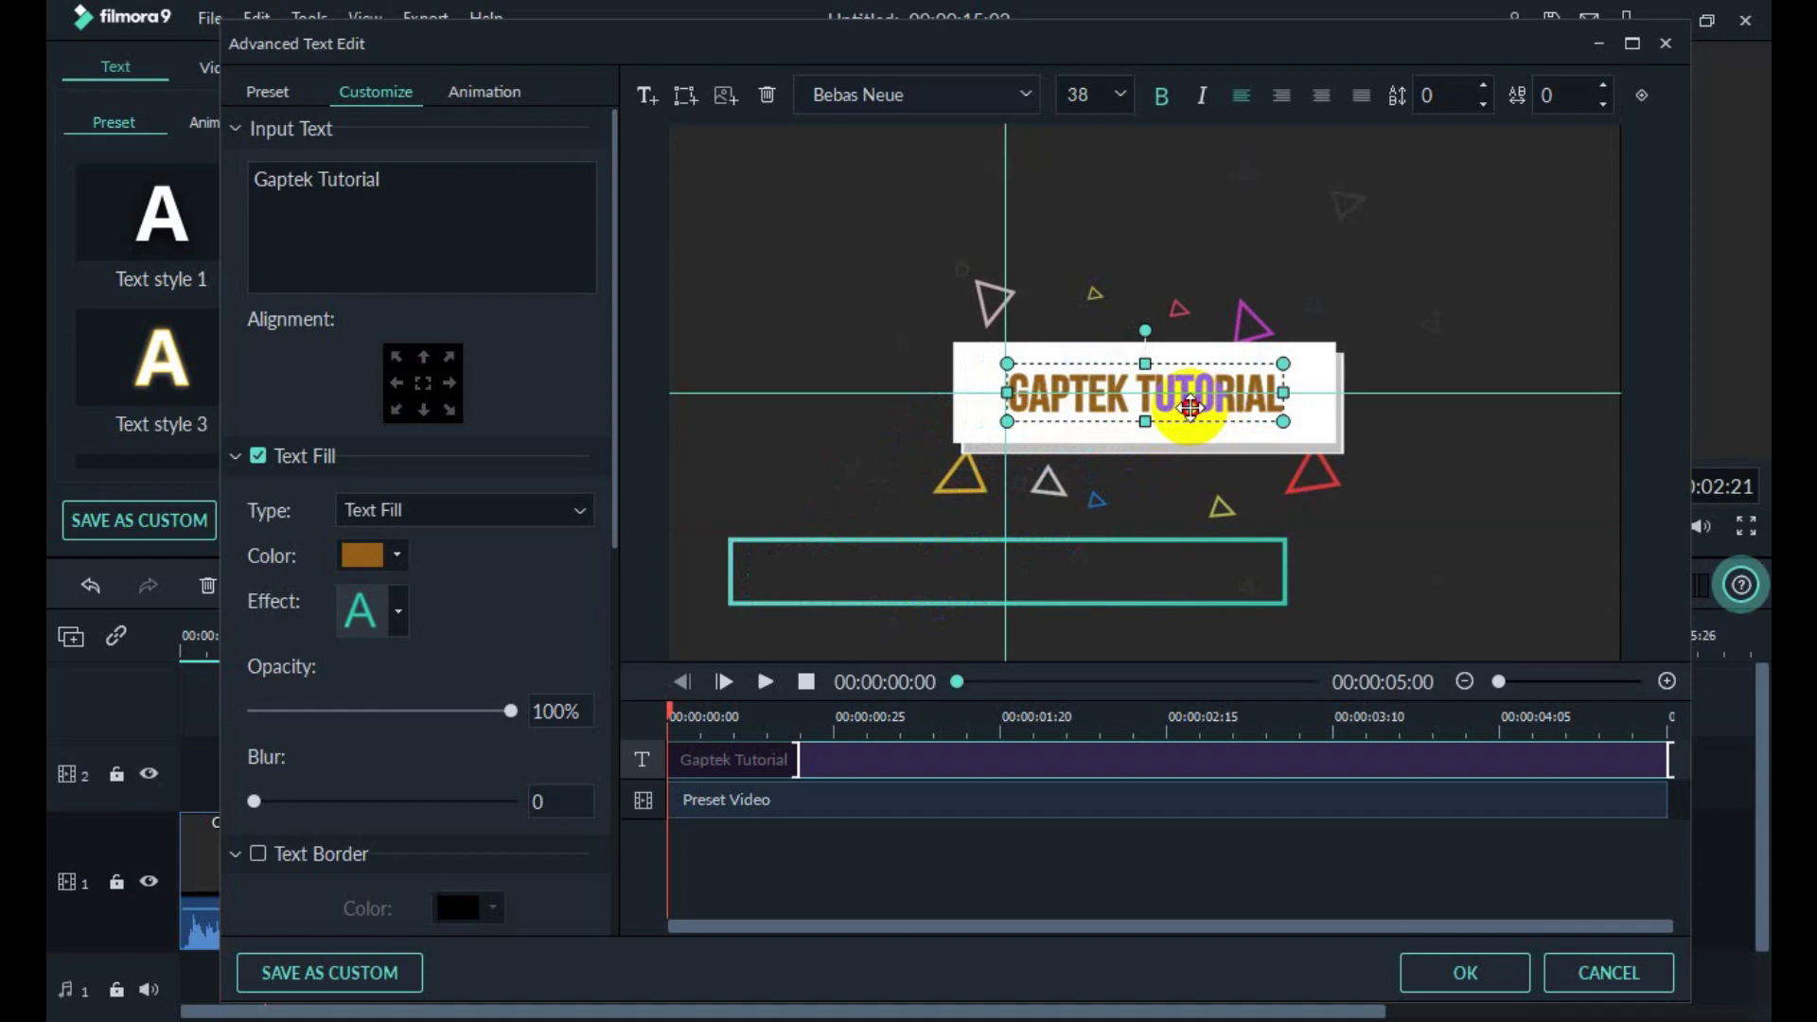
{"action": "left_click_drag", "start_coordinate": [1190, 407], "coordinate": [1191, 408]}
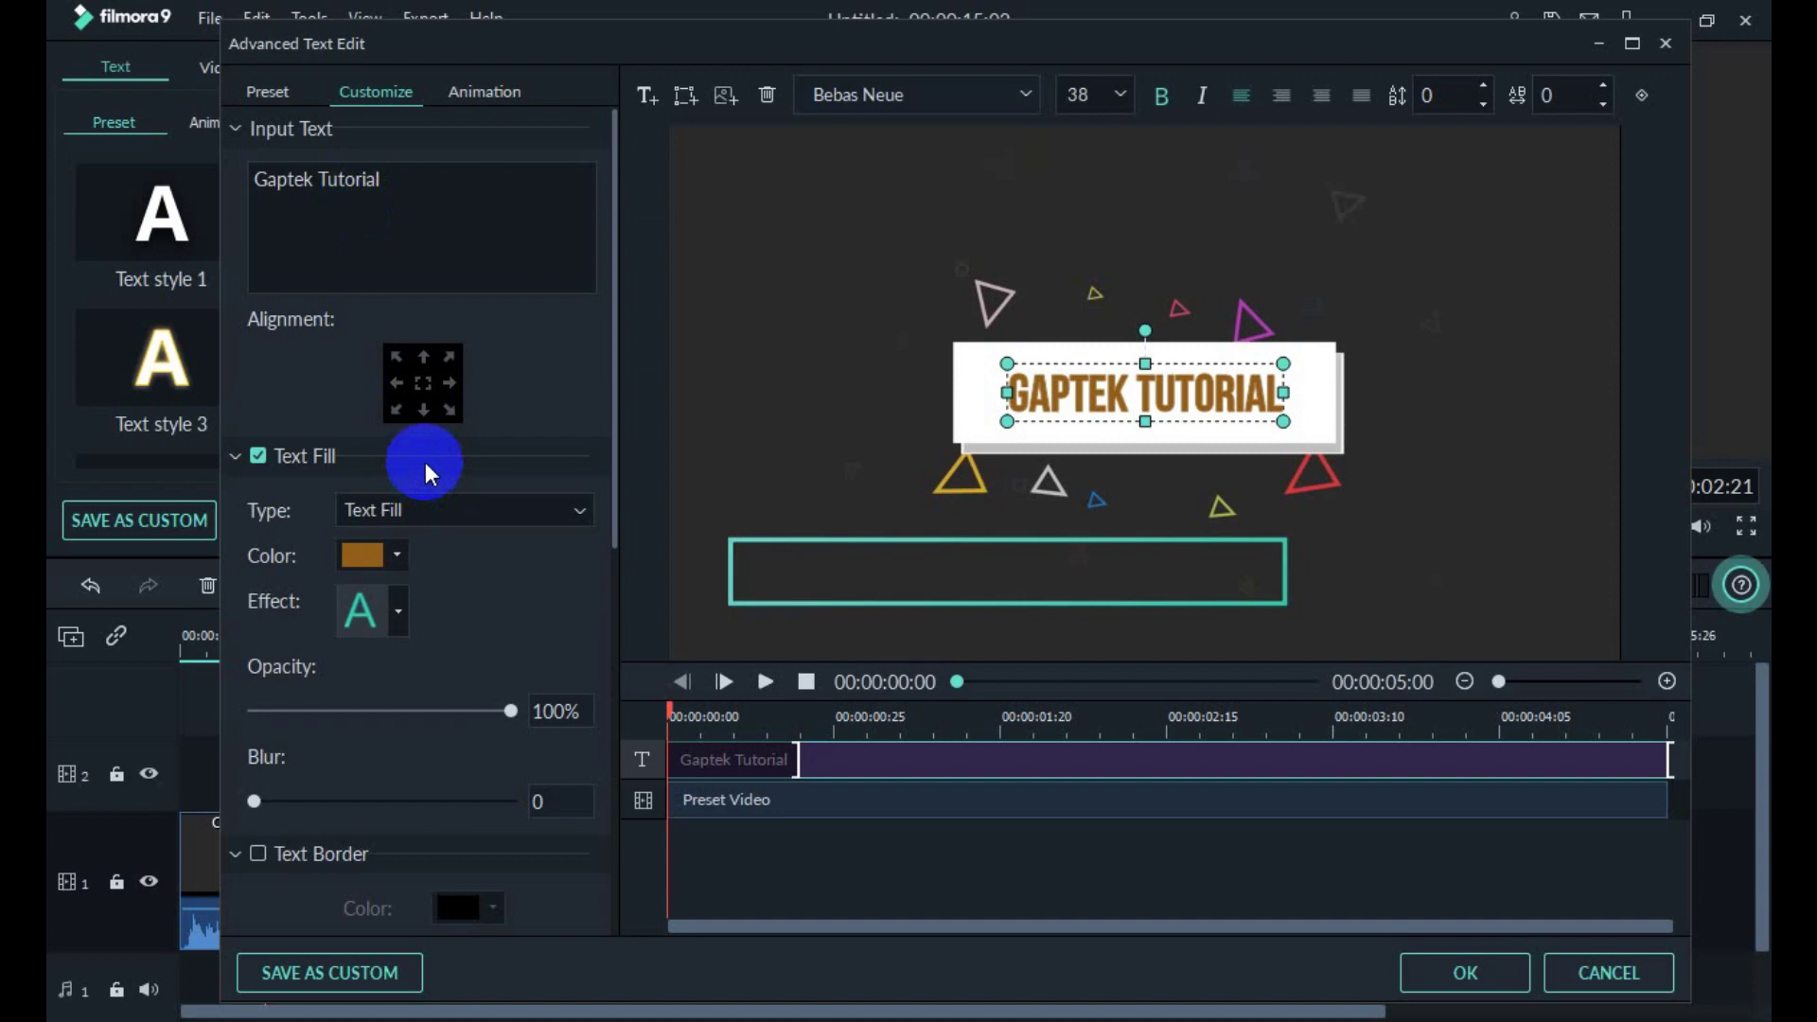
{"action": "left_click", "coordinate": [988, 571]}
{"action": "left_click_drag", "start_coordinate": [1008, 564], "coordinate": [1125, 388]}
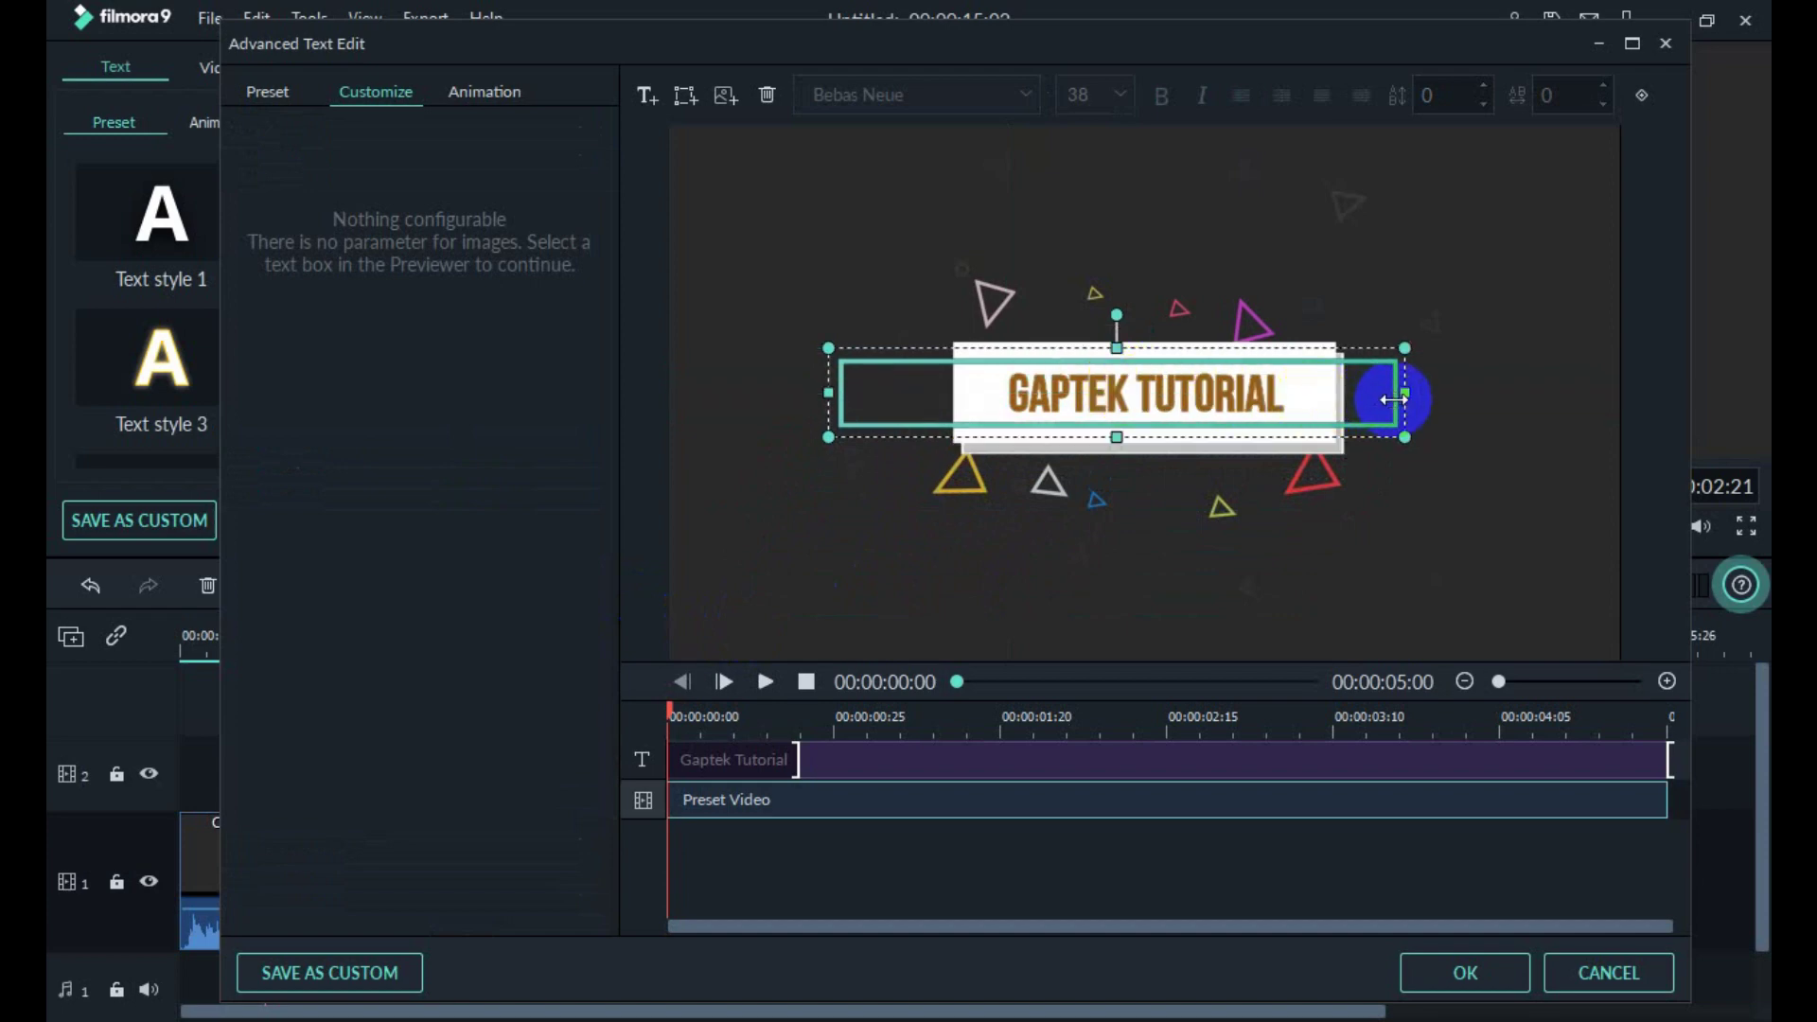
{"action": "left_click_drag", "start_coordinate": [1405, 398], "coordinate": [1329, 404]}
{"action": "left_click_drag", "start_coordinate": [824, 406], "coordinate": [960, 396]}
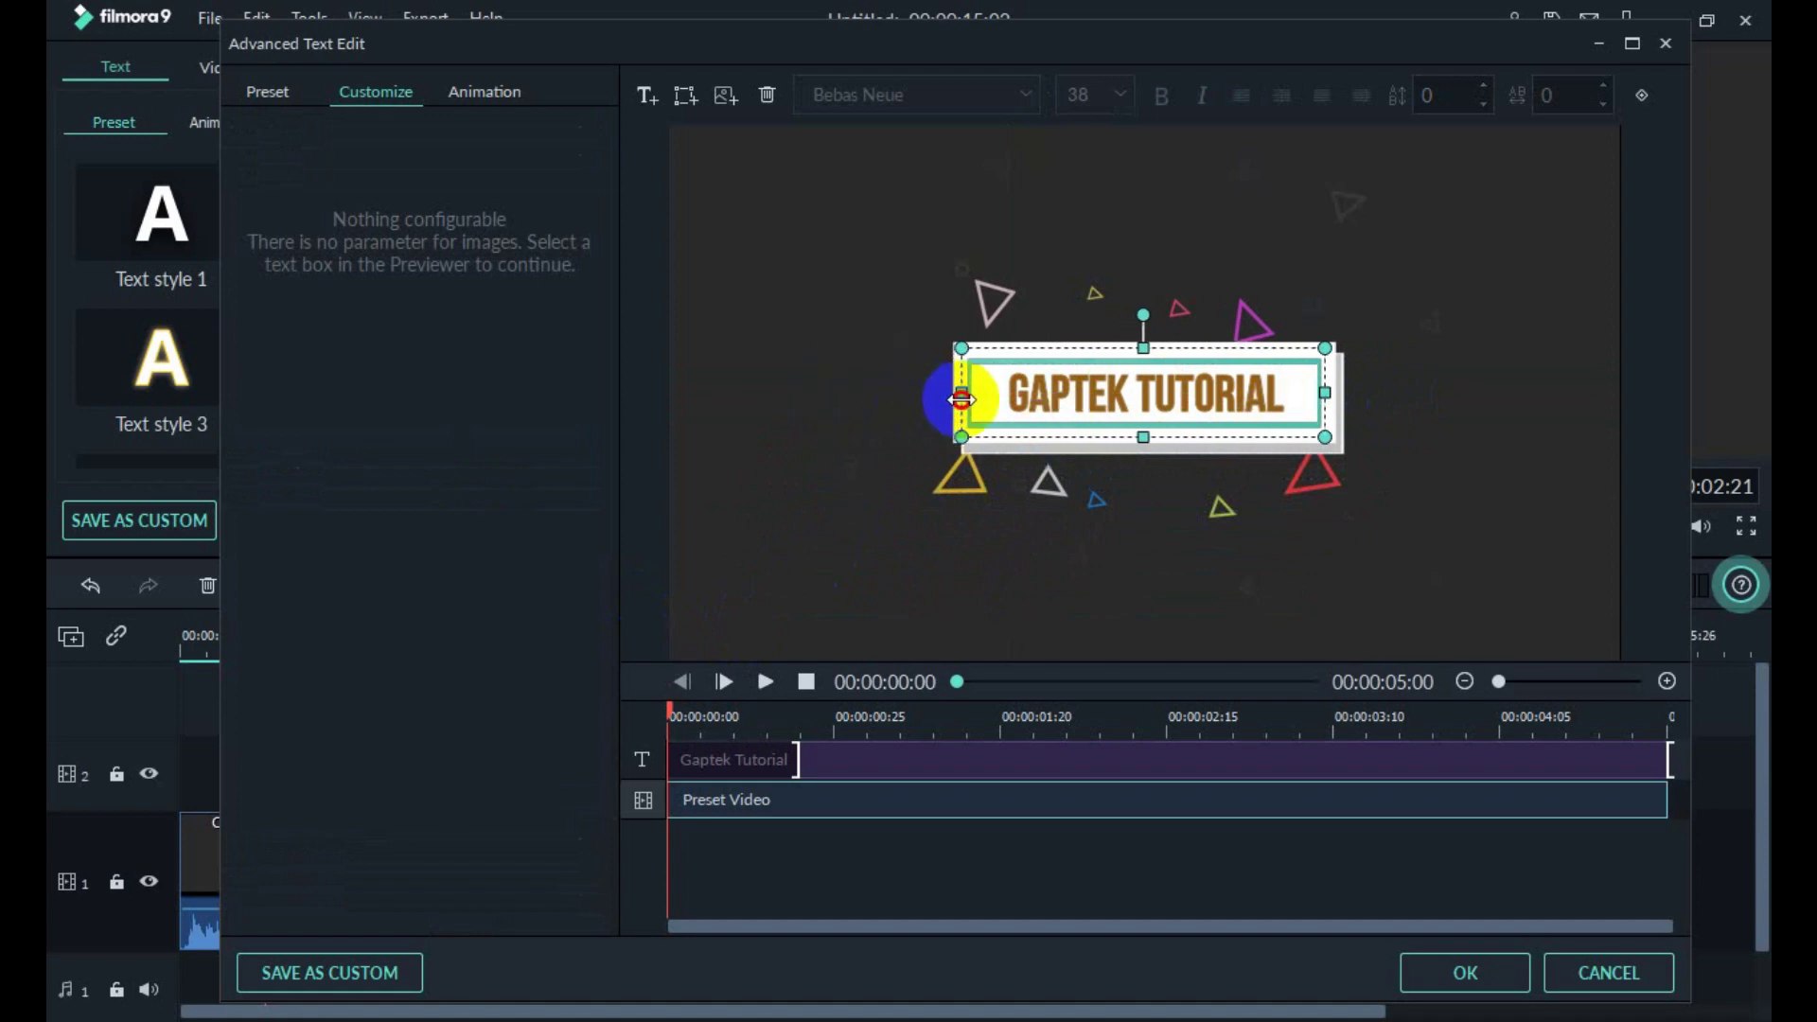
{"action": "left_click", "coordinate": [1200, 388]}
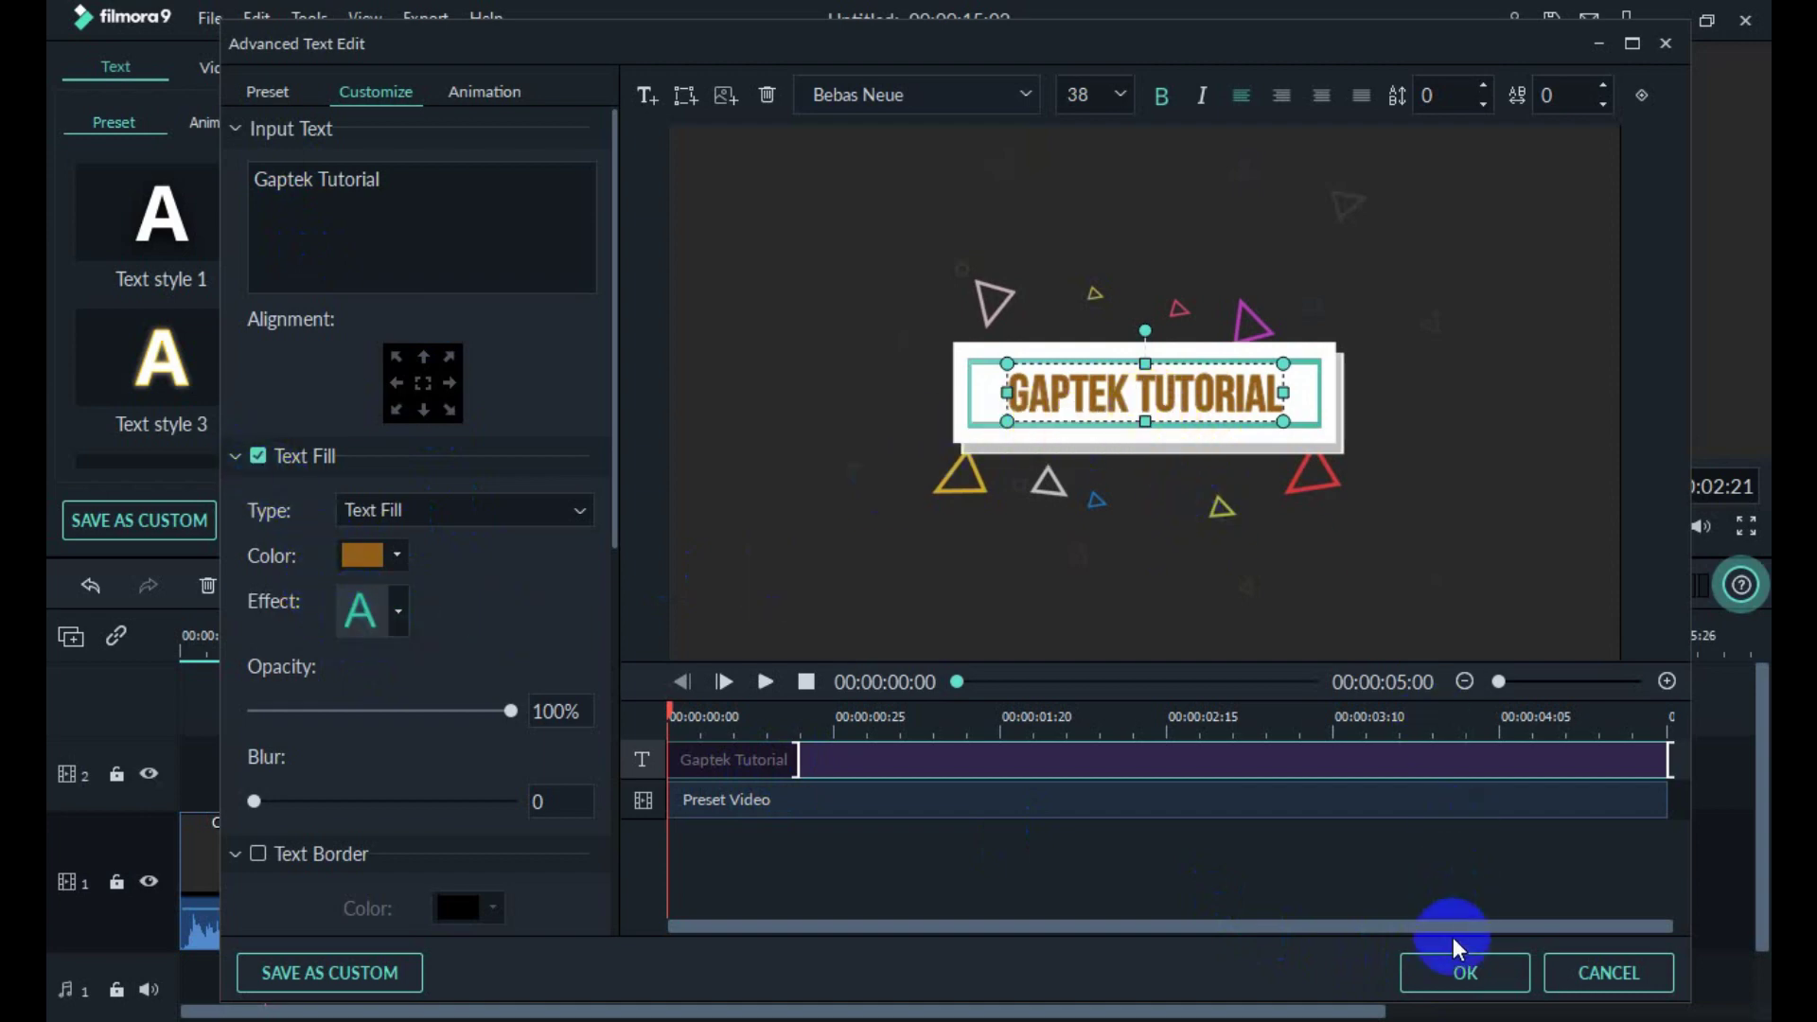
{"action": "left_click", "coordinate": [1457, 973]}
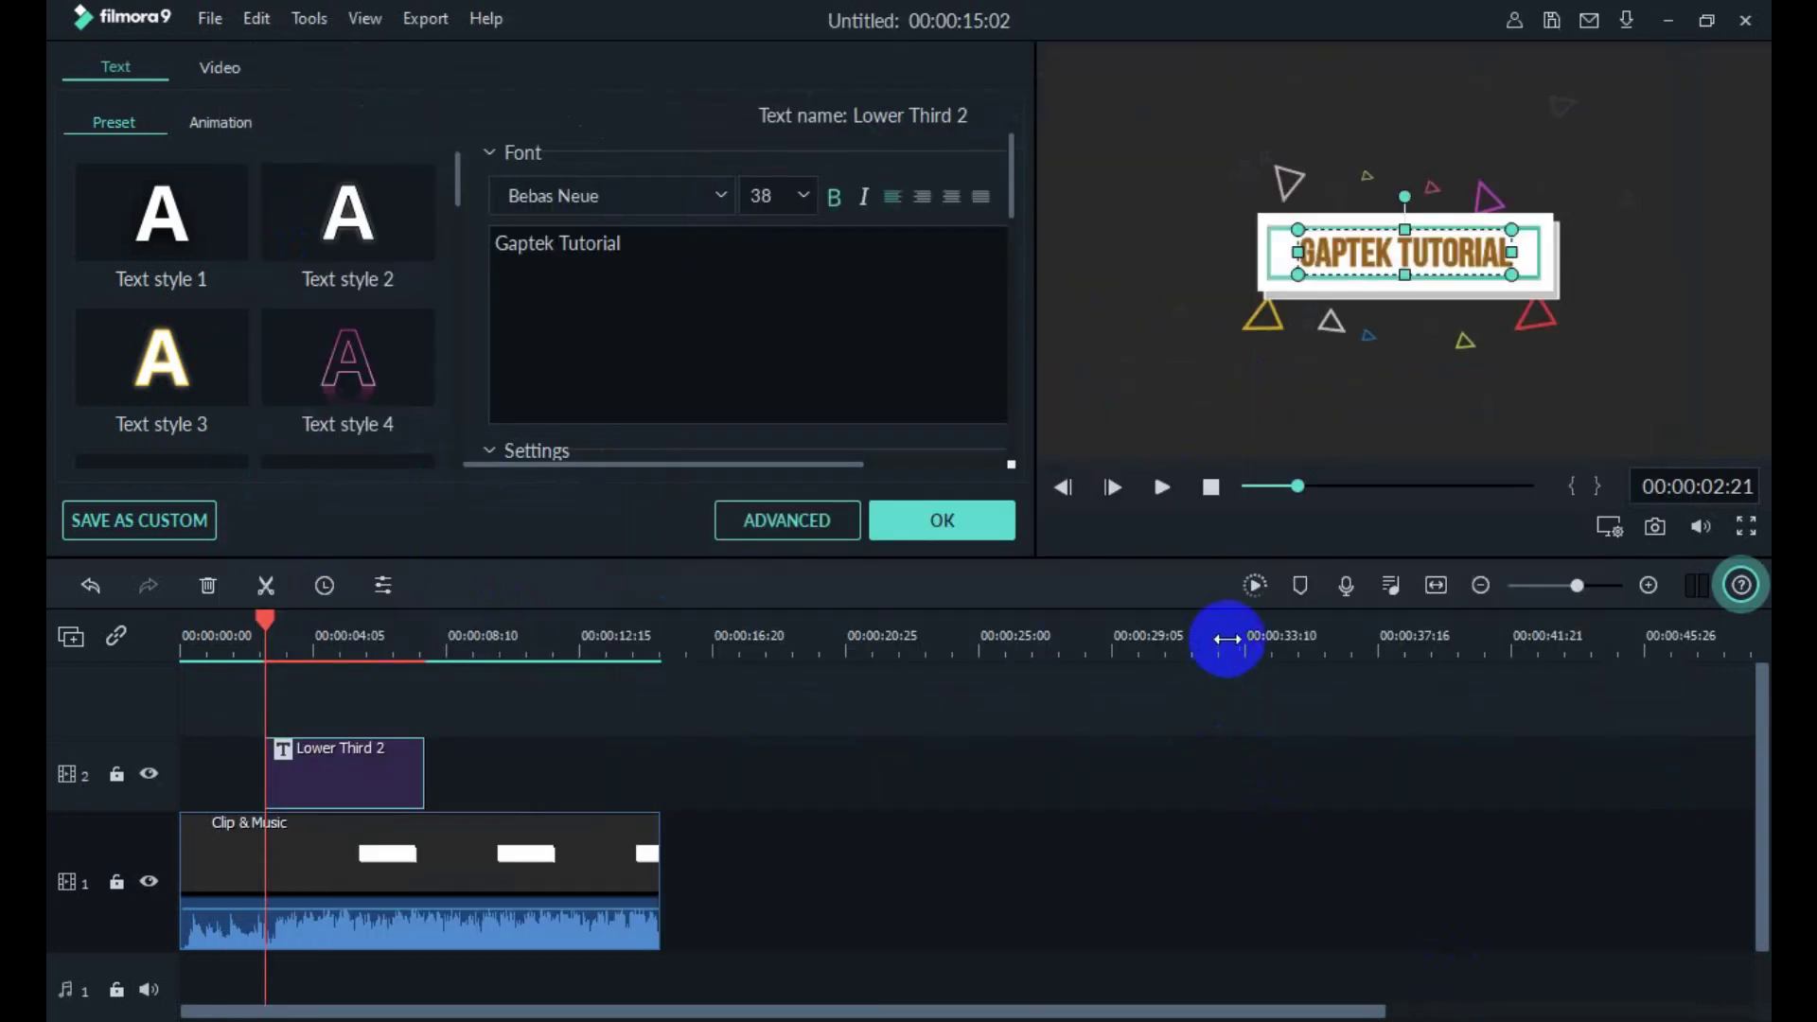
Step: Set the font size of the whole Gaptek Tutorial text to 40
{"action": "left_click", "coordinate": [1403, 254]}
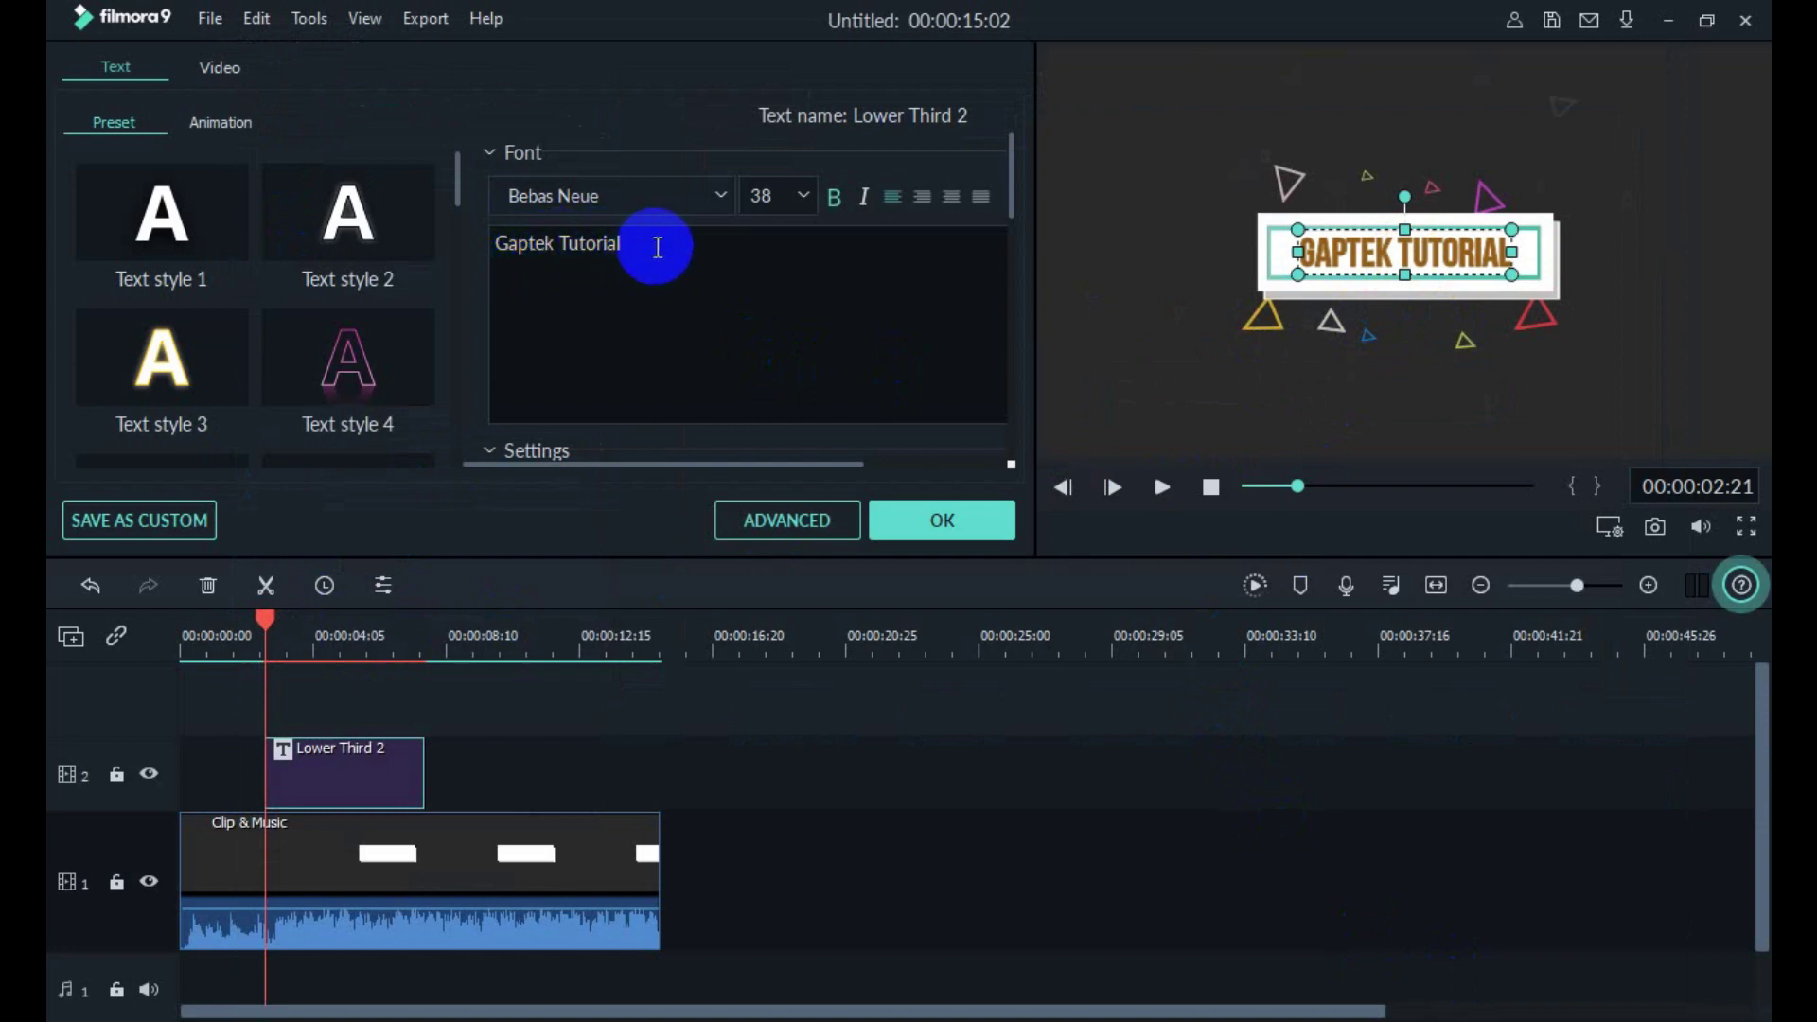
{"action": "left_click_drag", "start_coordinate": [663, 246], "coordinate": [426, 237]}
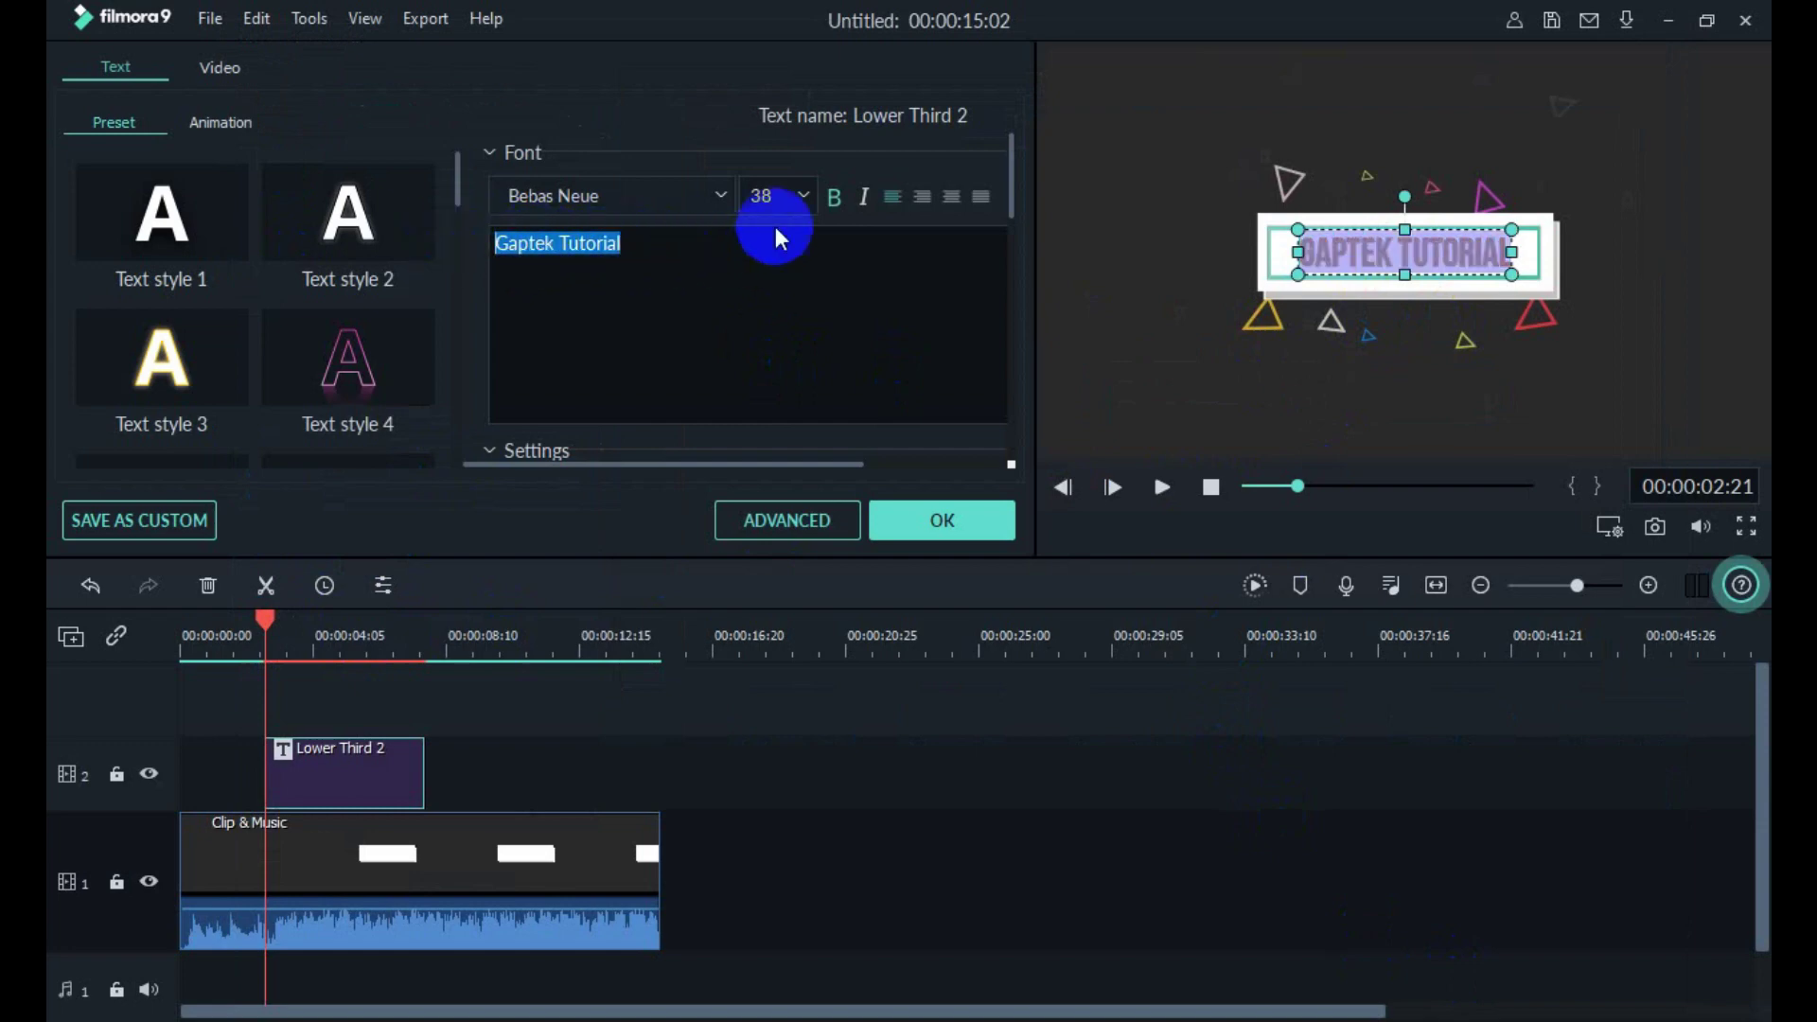
{"action": "left_click", "coordinate": [809, 195]}
{"action": "scroll", "coordinate": [781, 321], "scroll_direction": "down", "scroll_amount": 2}
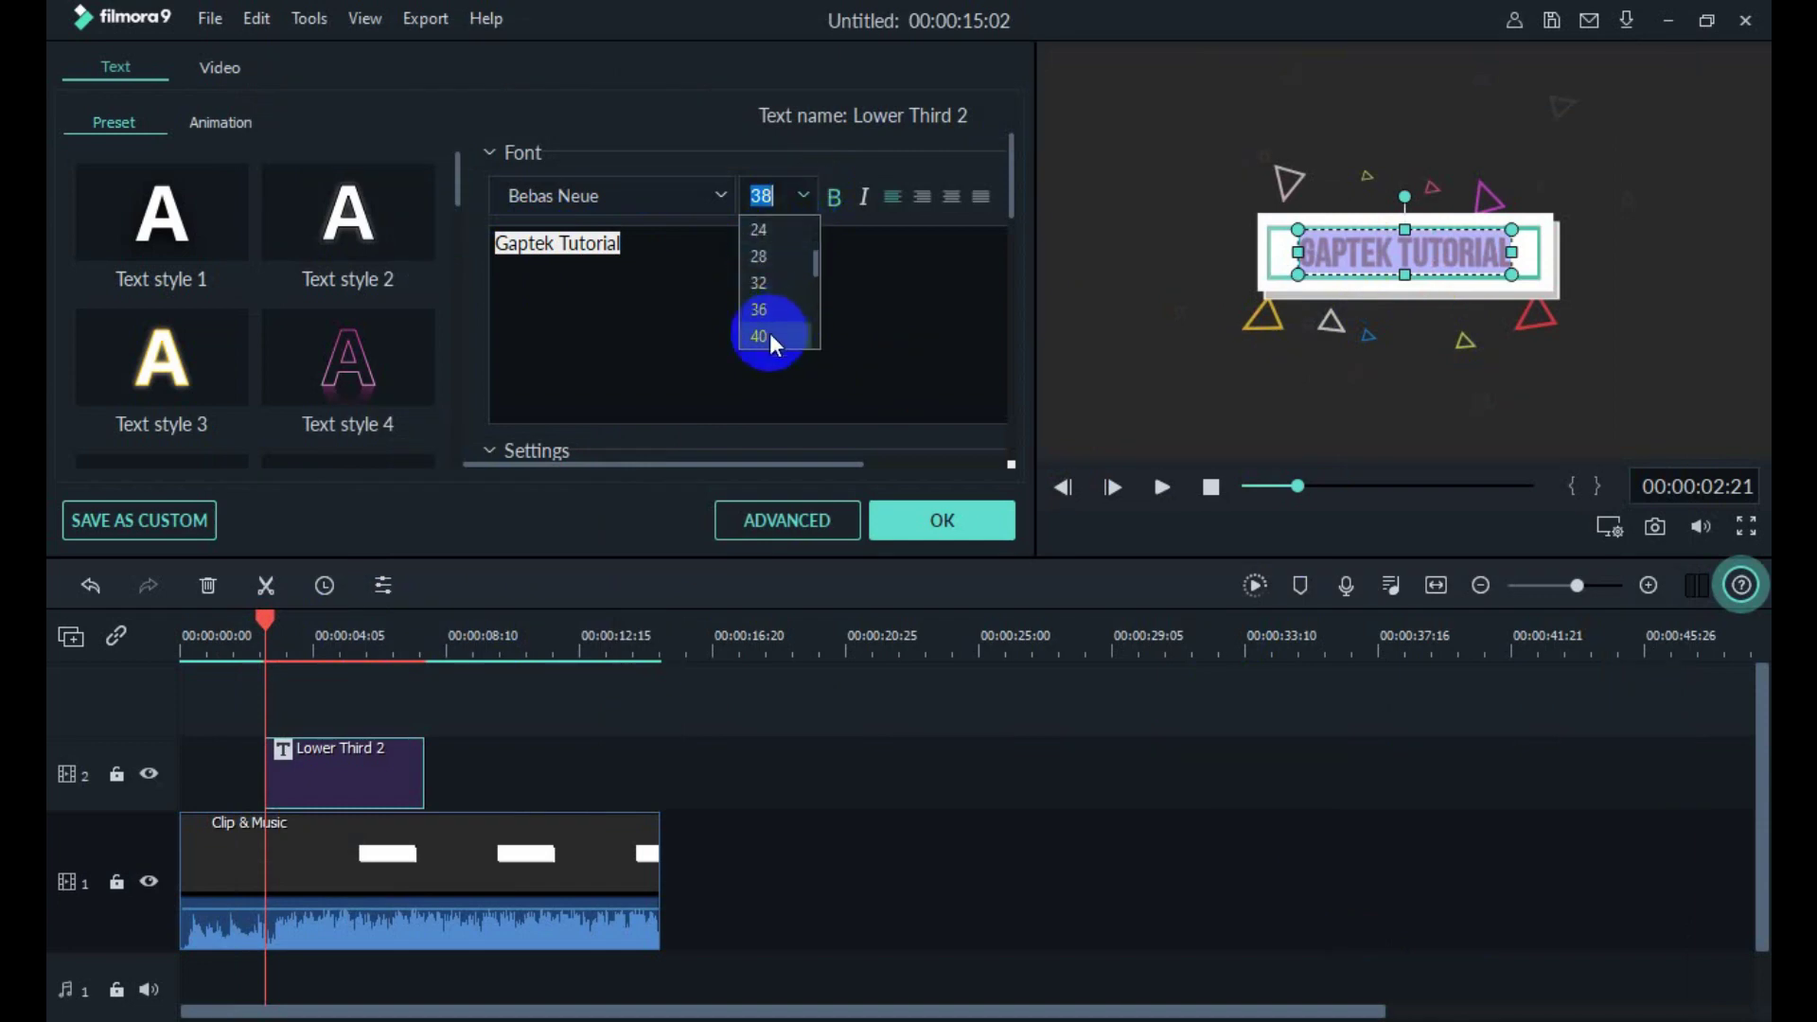
{"action": "left_click", "coordinate": [772, 337]}
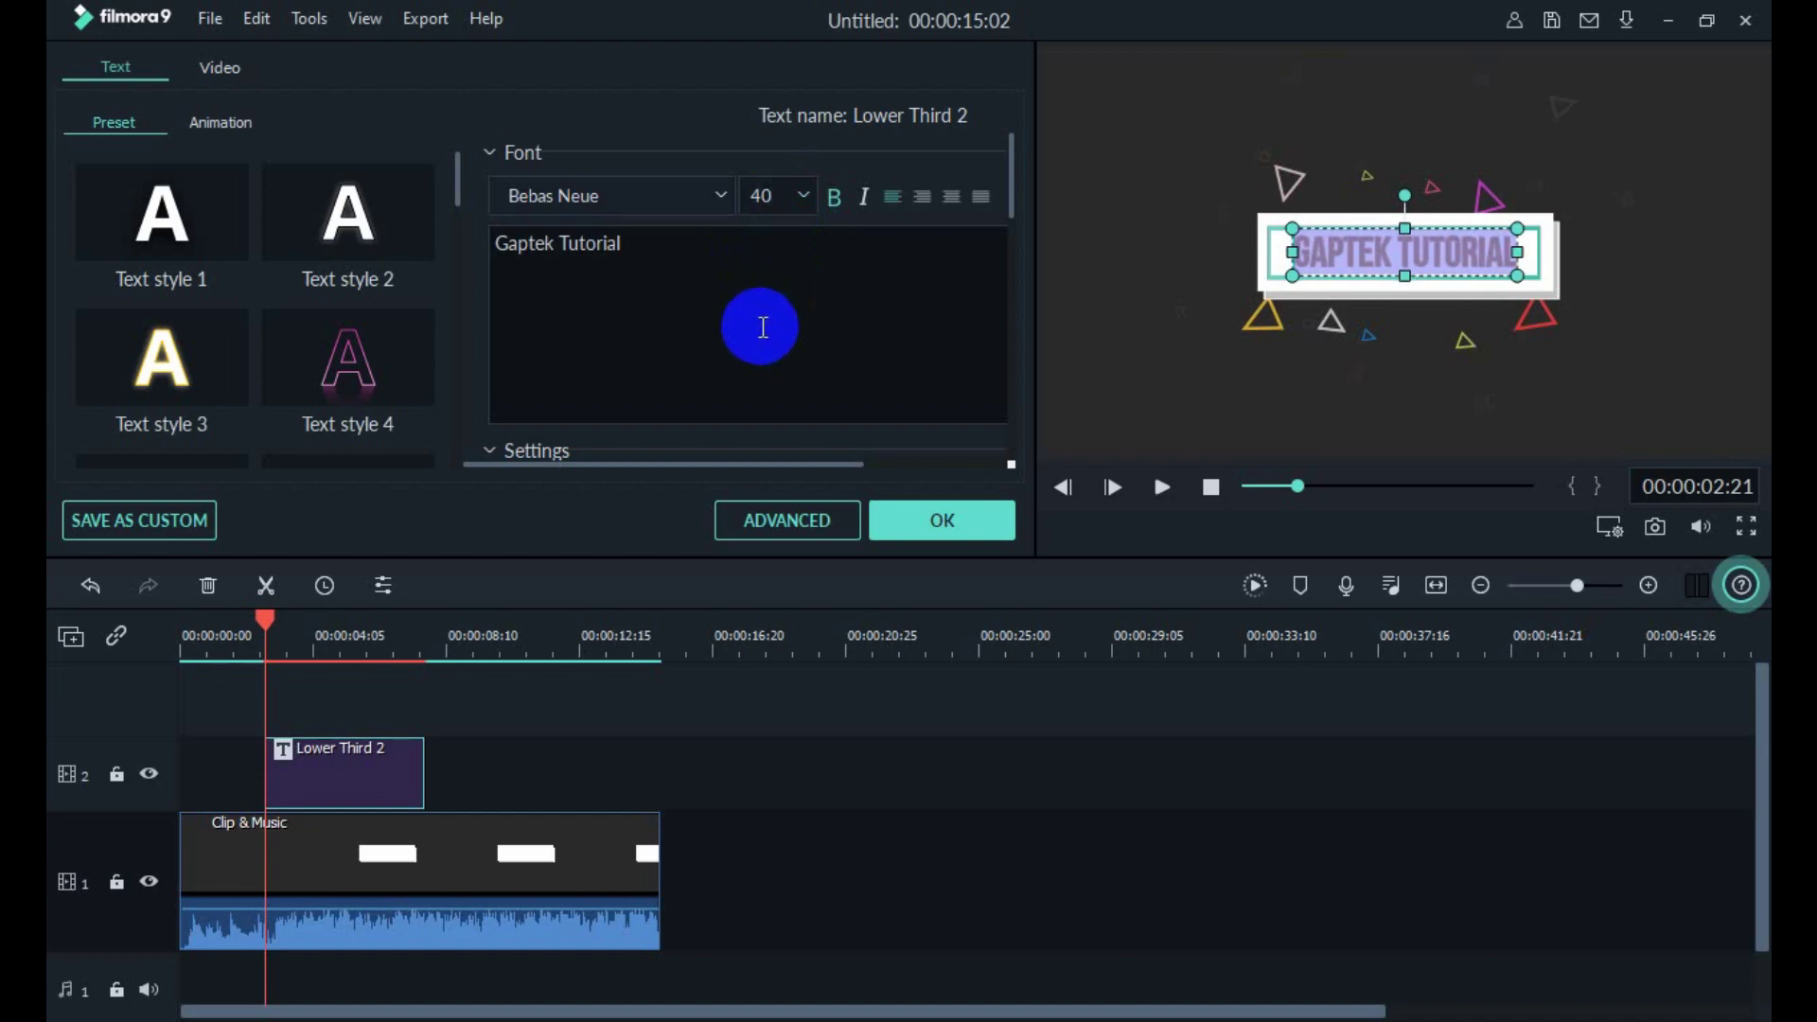
Step: Widen the gap between the words "Gaptek" and "Tutorial" in the title to two spaces
{"action": "left_click", "coordinate": [608, 305]}
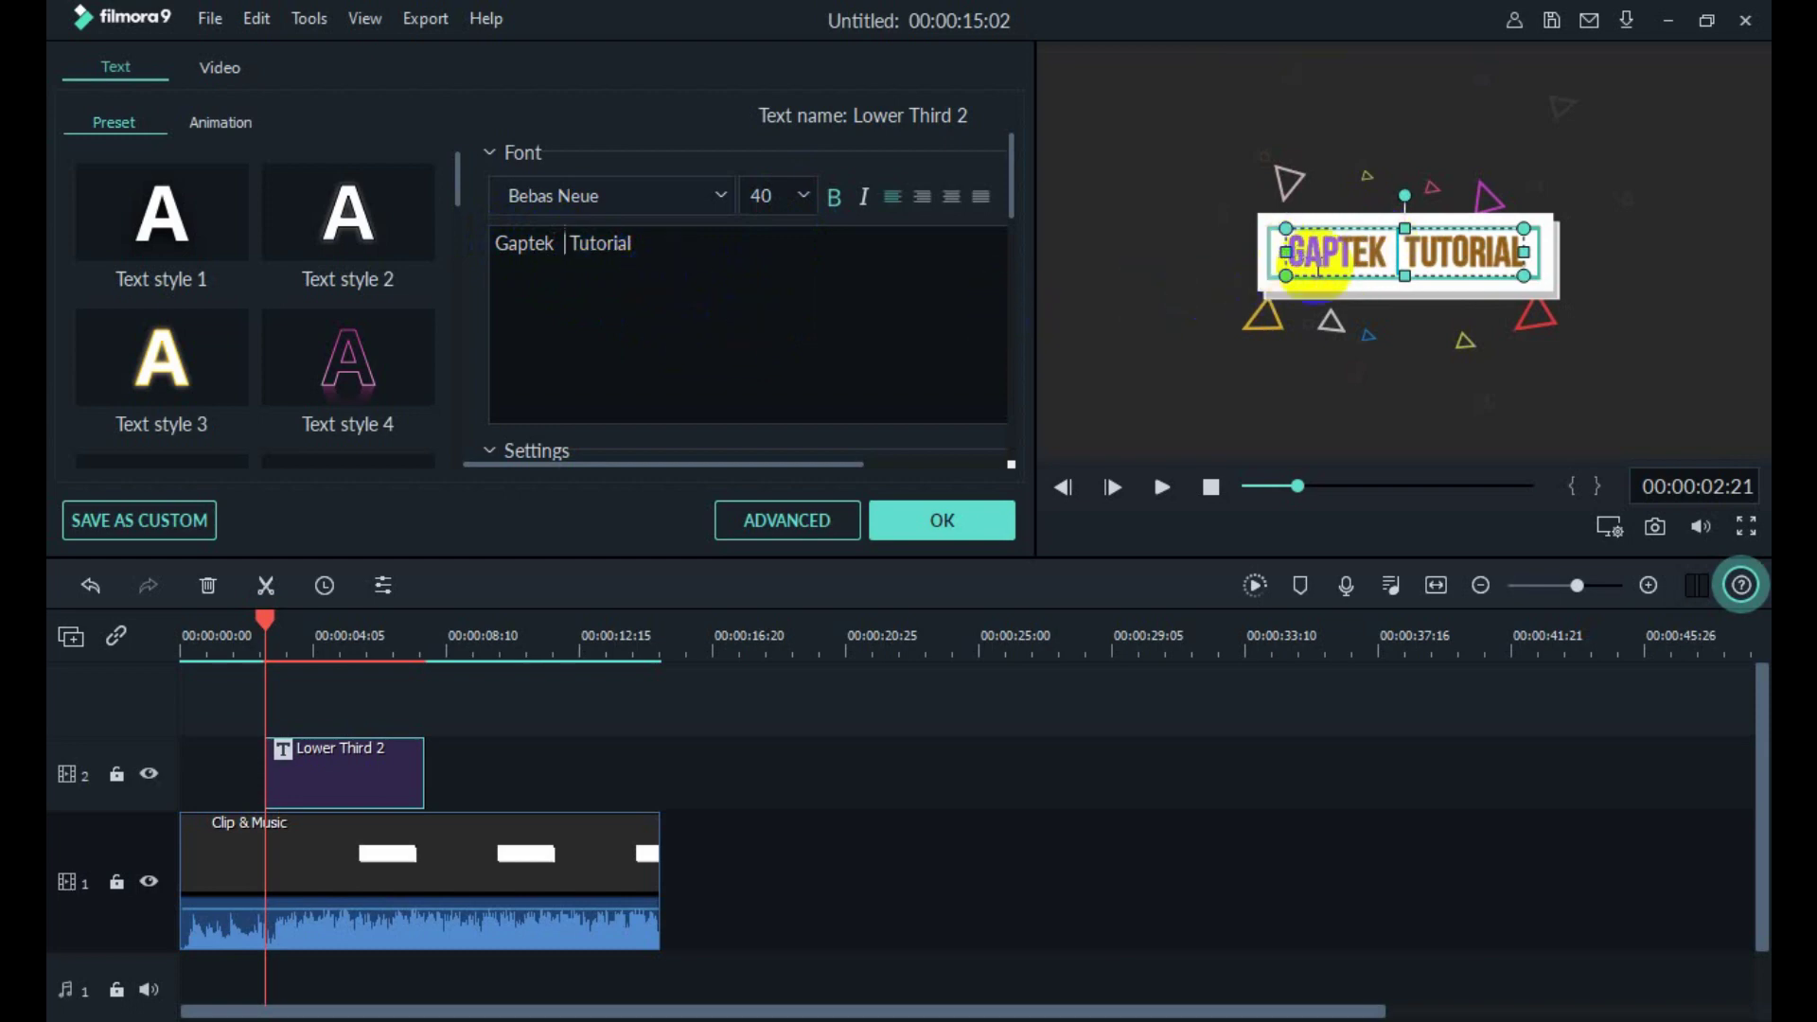
{"action": "key", "text": "BackSpace"}
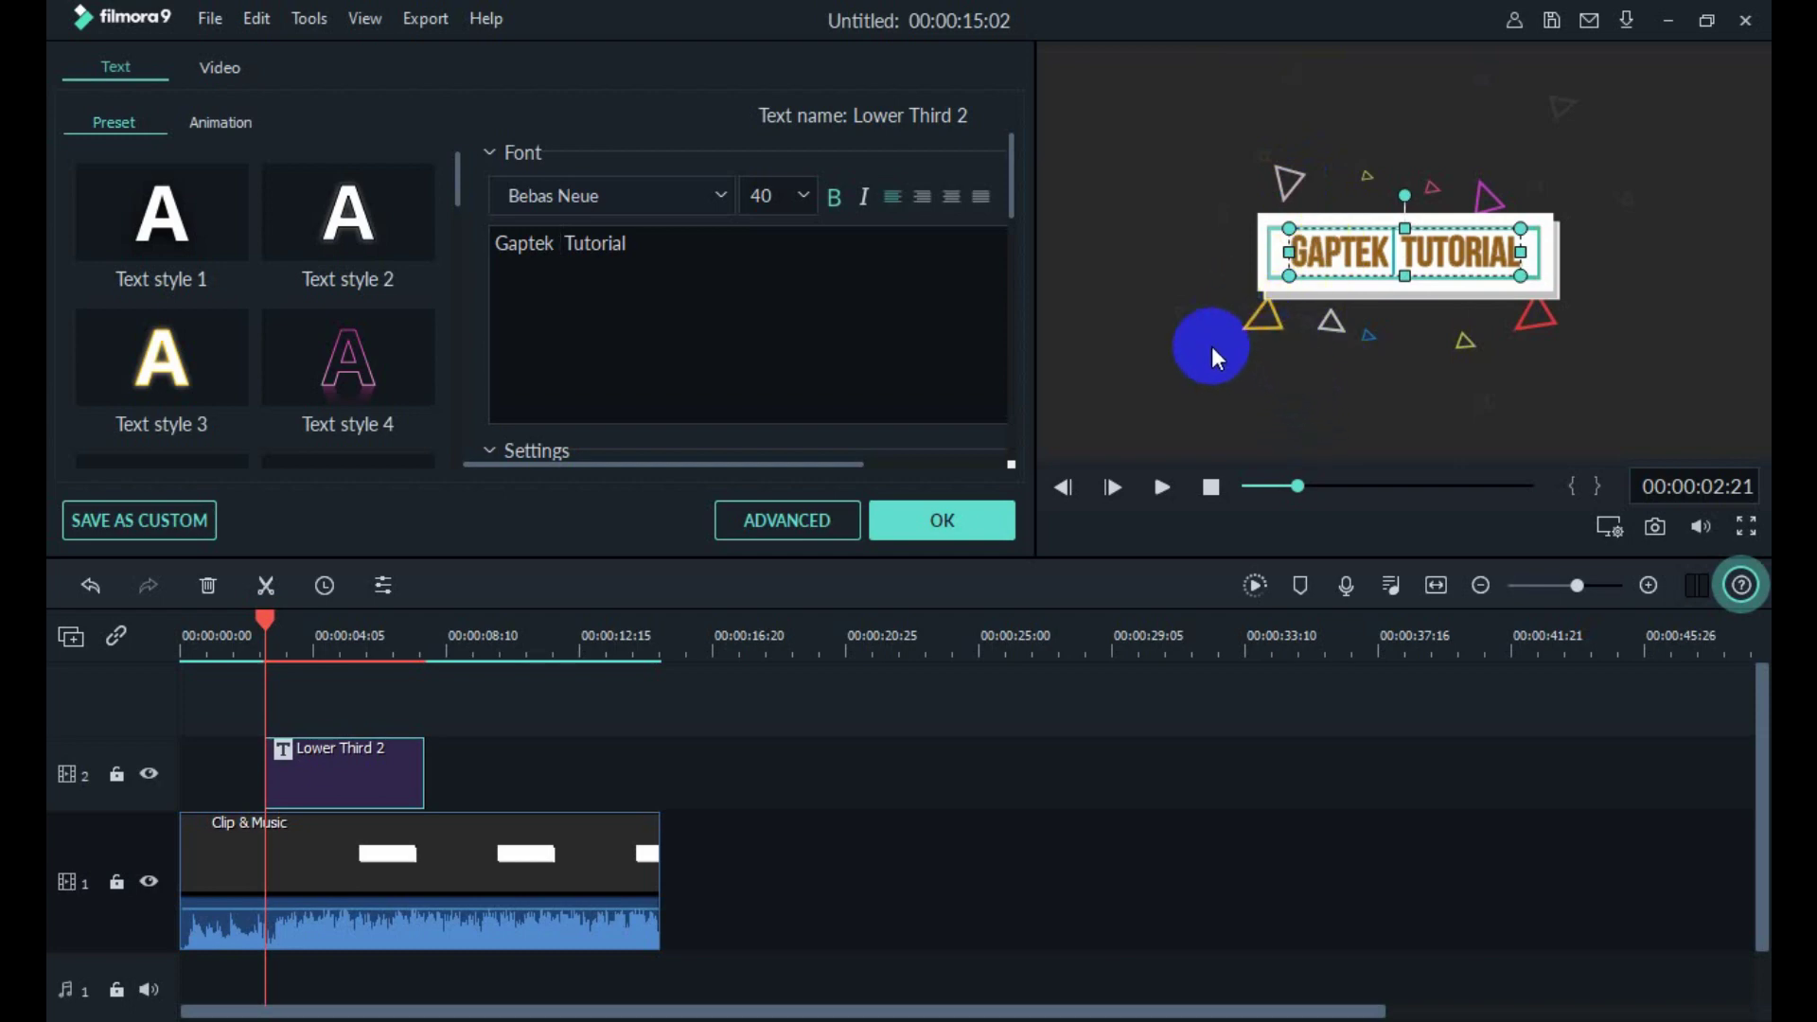
{"action": "left_click", "coordinate": [637, 309]}
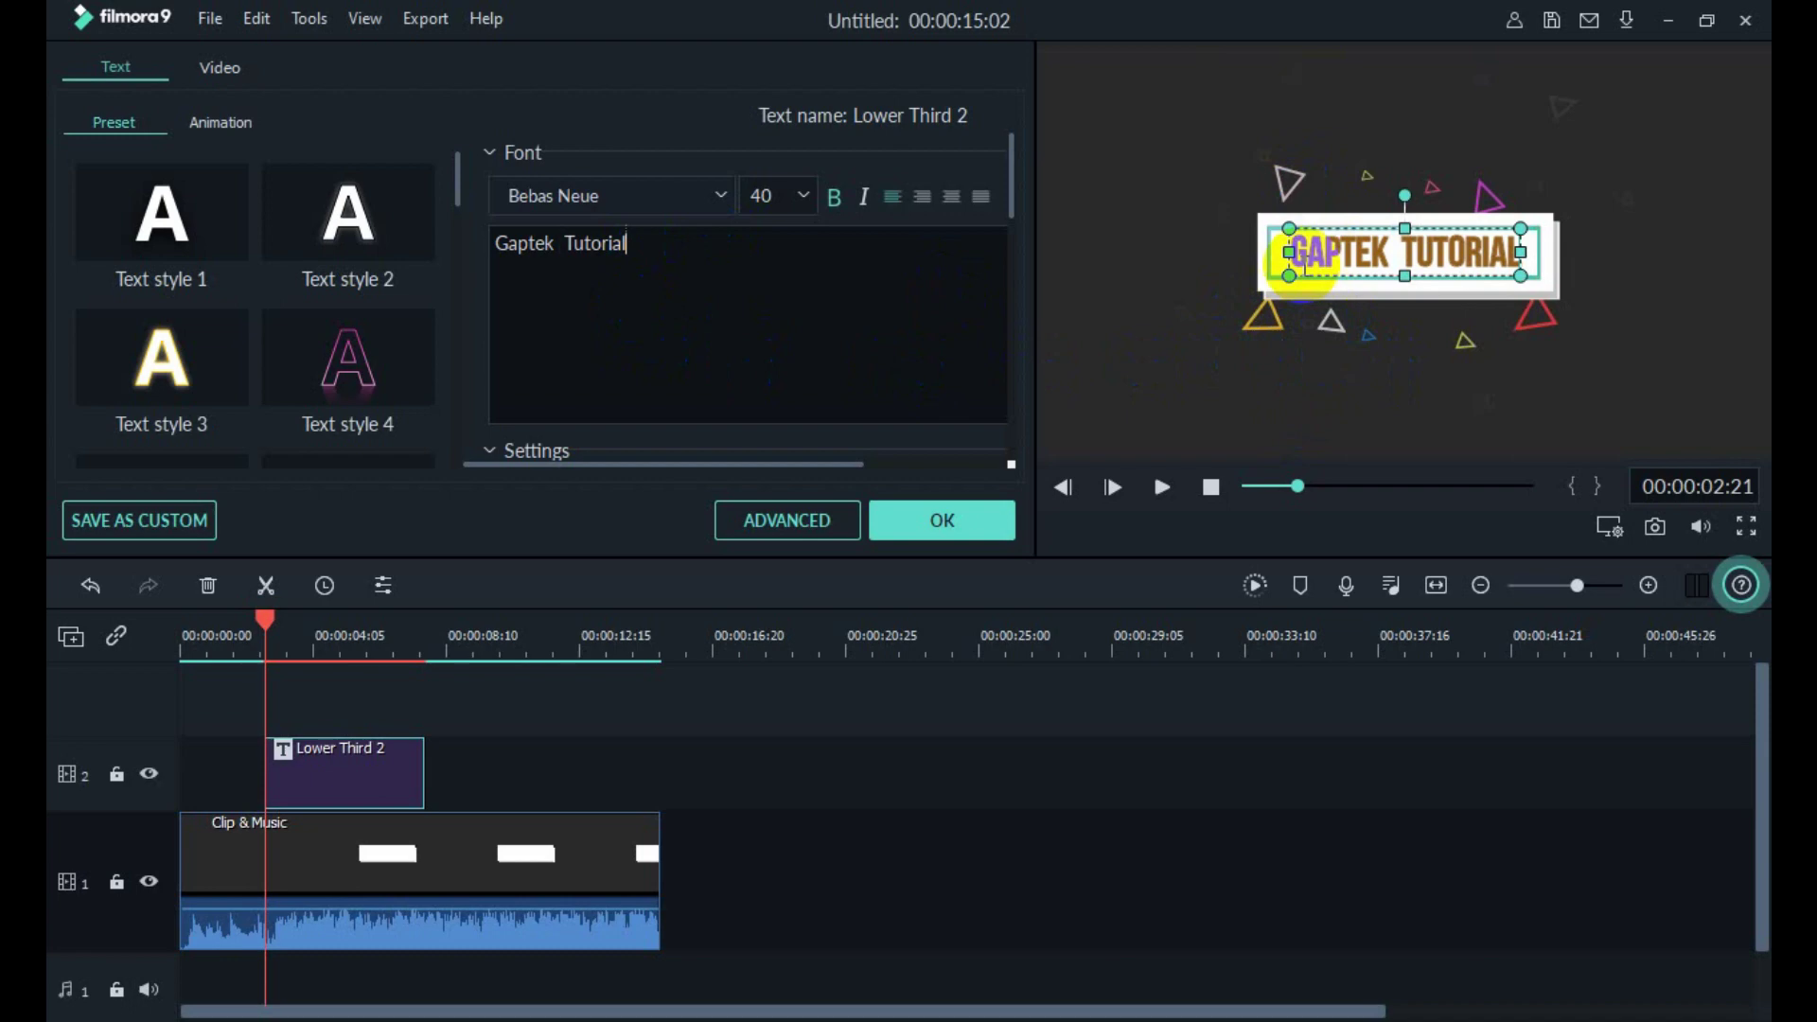
Step: Set the font size of the whole Gaptek Tutorial text to 44
{"action": "left_click_drag", "start_coordinate": [661, 236], "coordinate": [506, 237]}
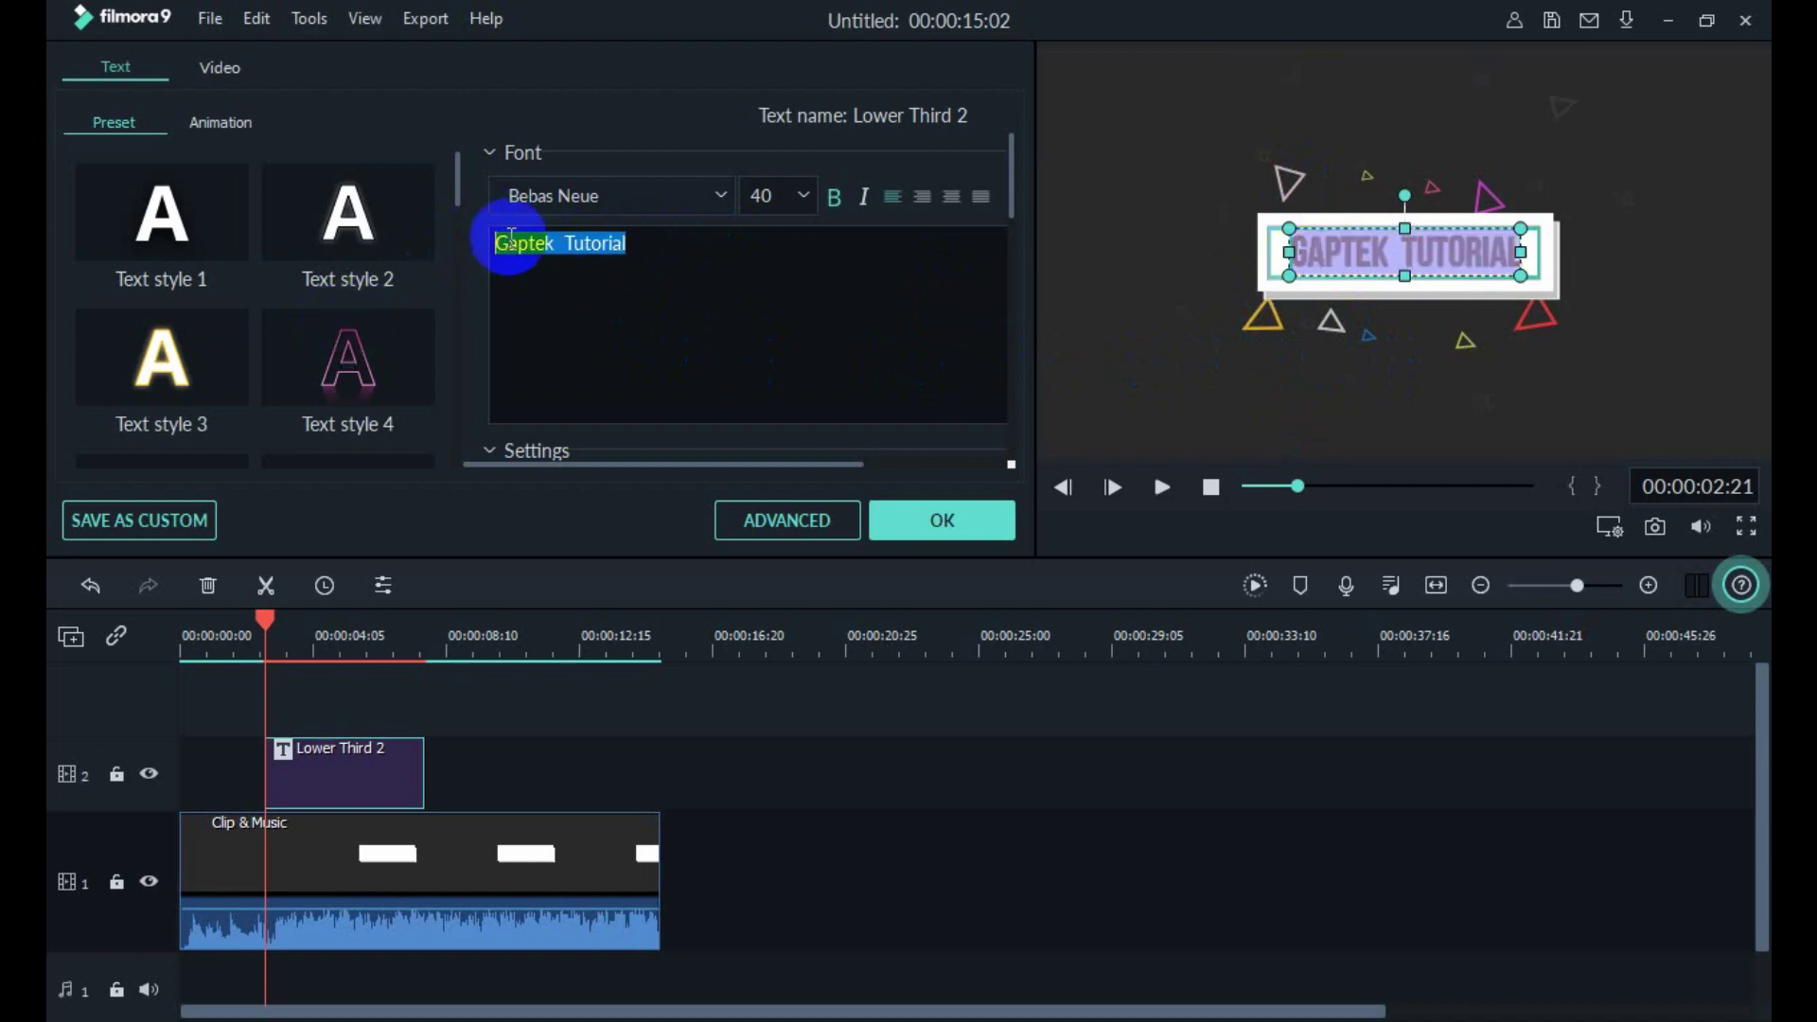
{"action": "double_click", "coordinate": [766, 196]}
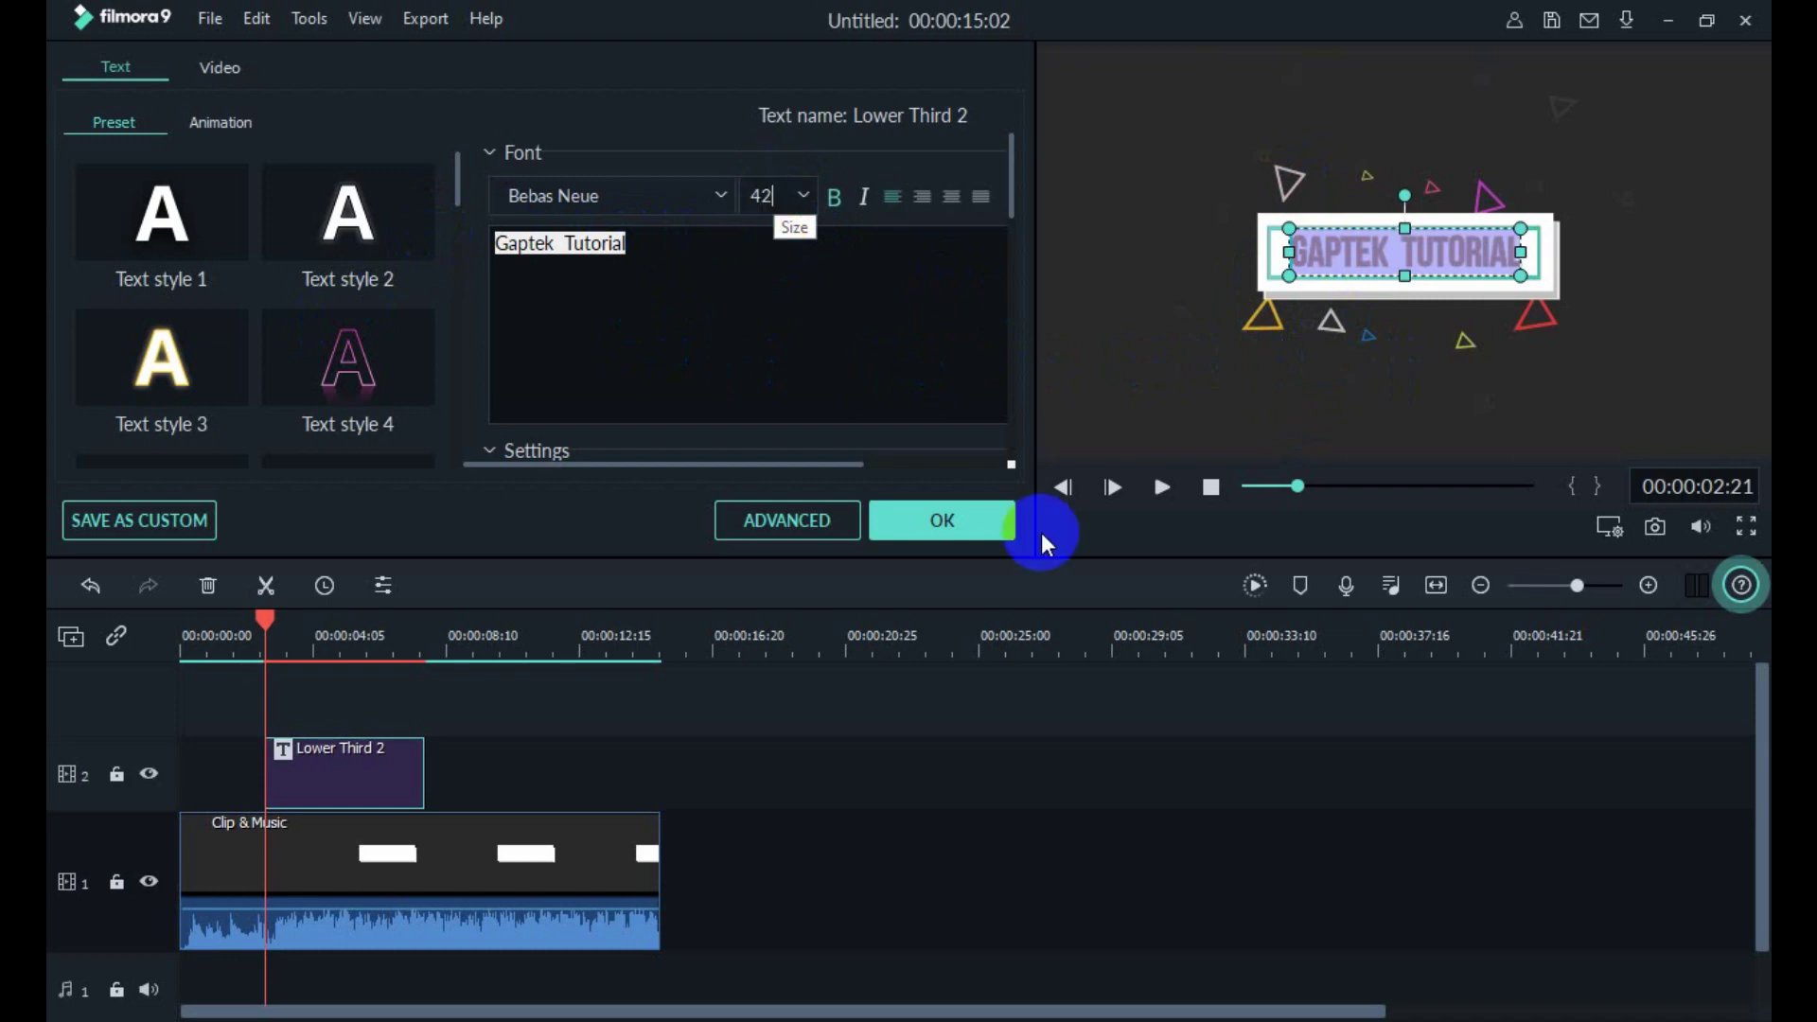
{"action": "type", "text": "3"}
{"action": "key", "text": "BackSpace"}
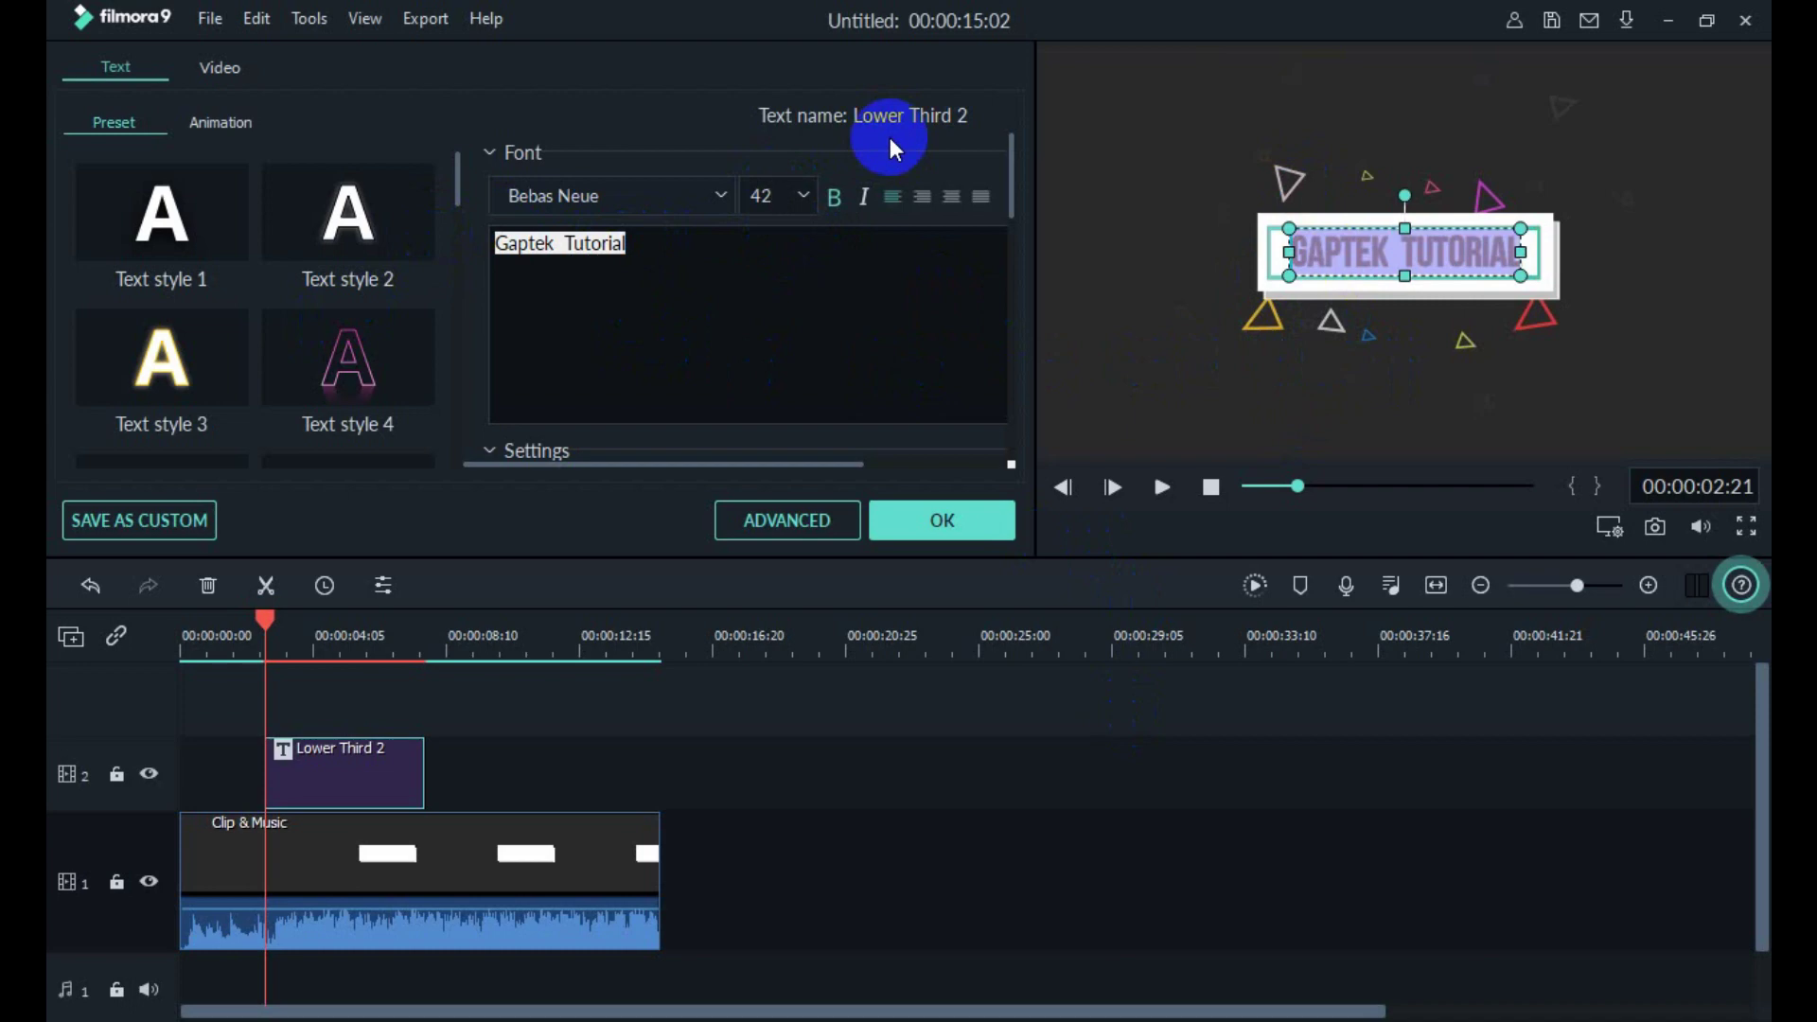
{"action": "type", "text": "4"}
{"action": "key", "text": "BackSpace"}
{"action": "key", "text": "BackSpace"}
{"action": "key", "text": "BackSpace"}
{"action": "type", "text": "44"}
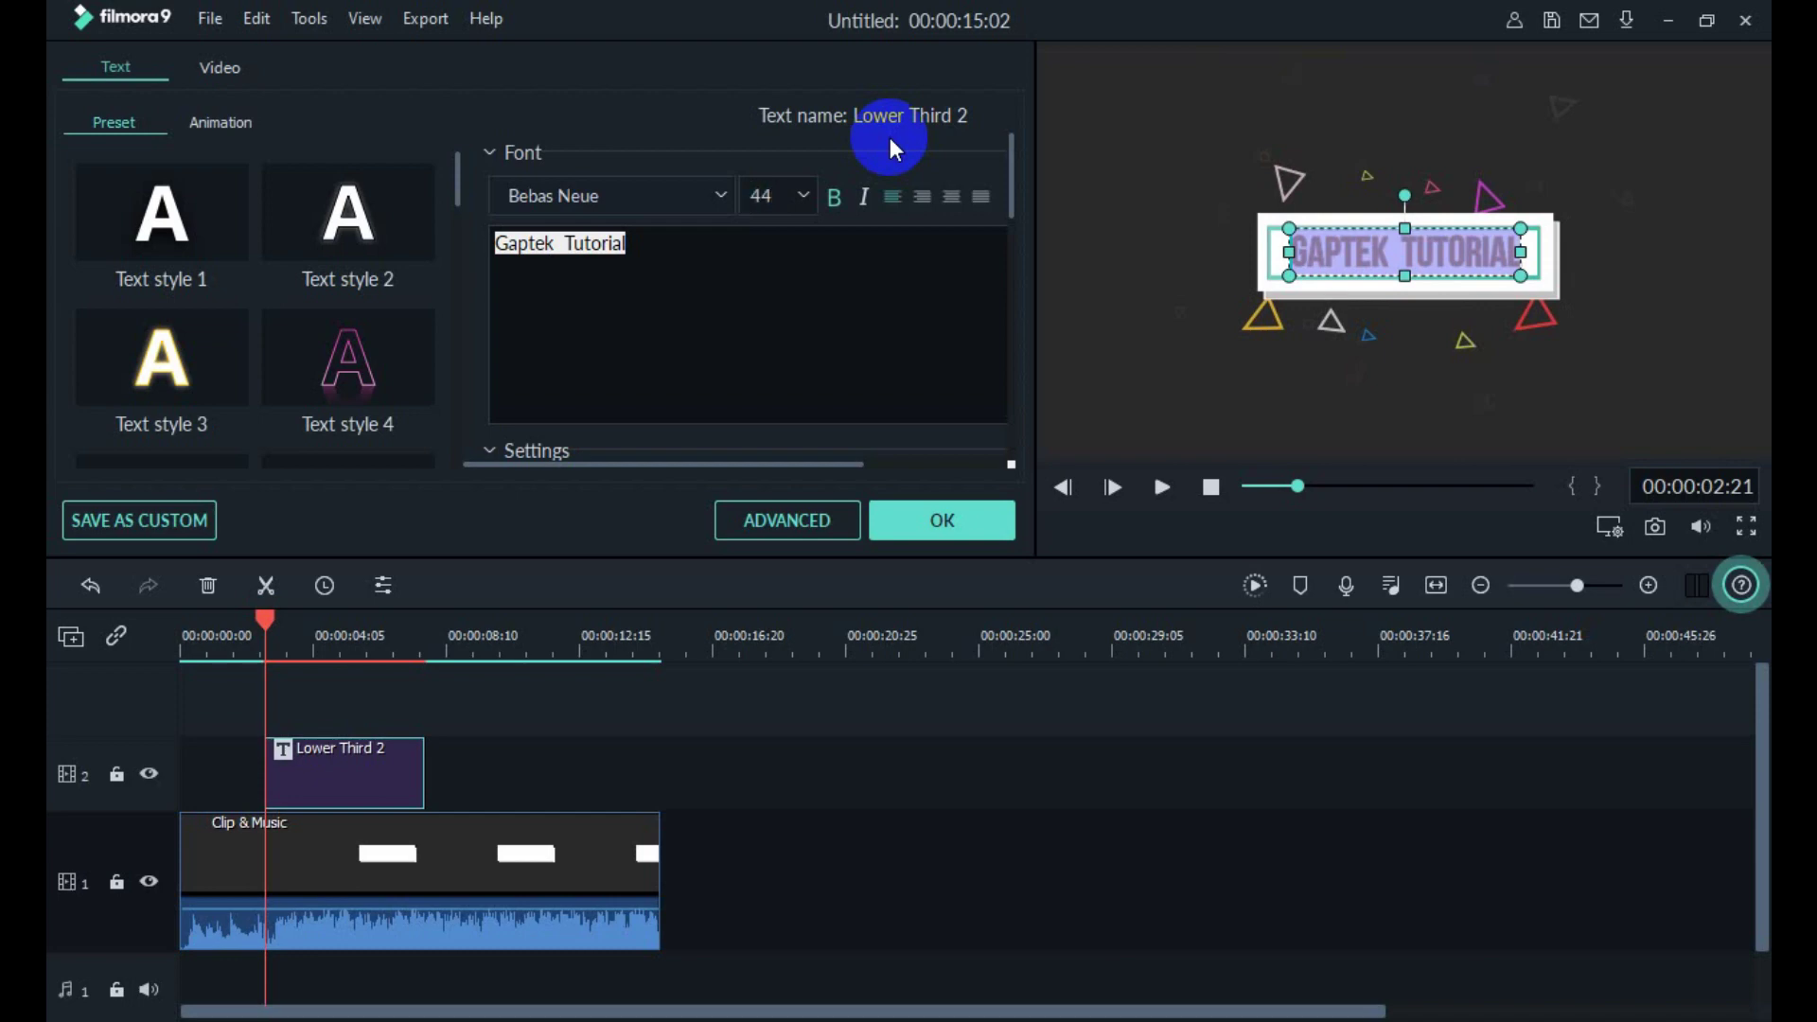
{"action": "left_click", "coordinate": [812, 314]}
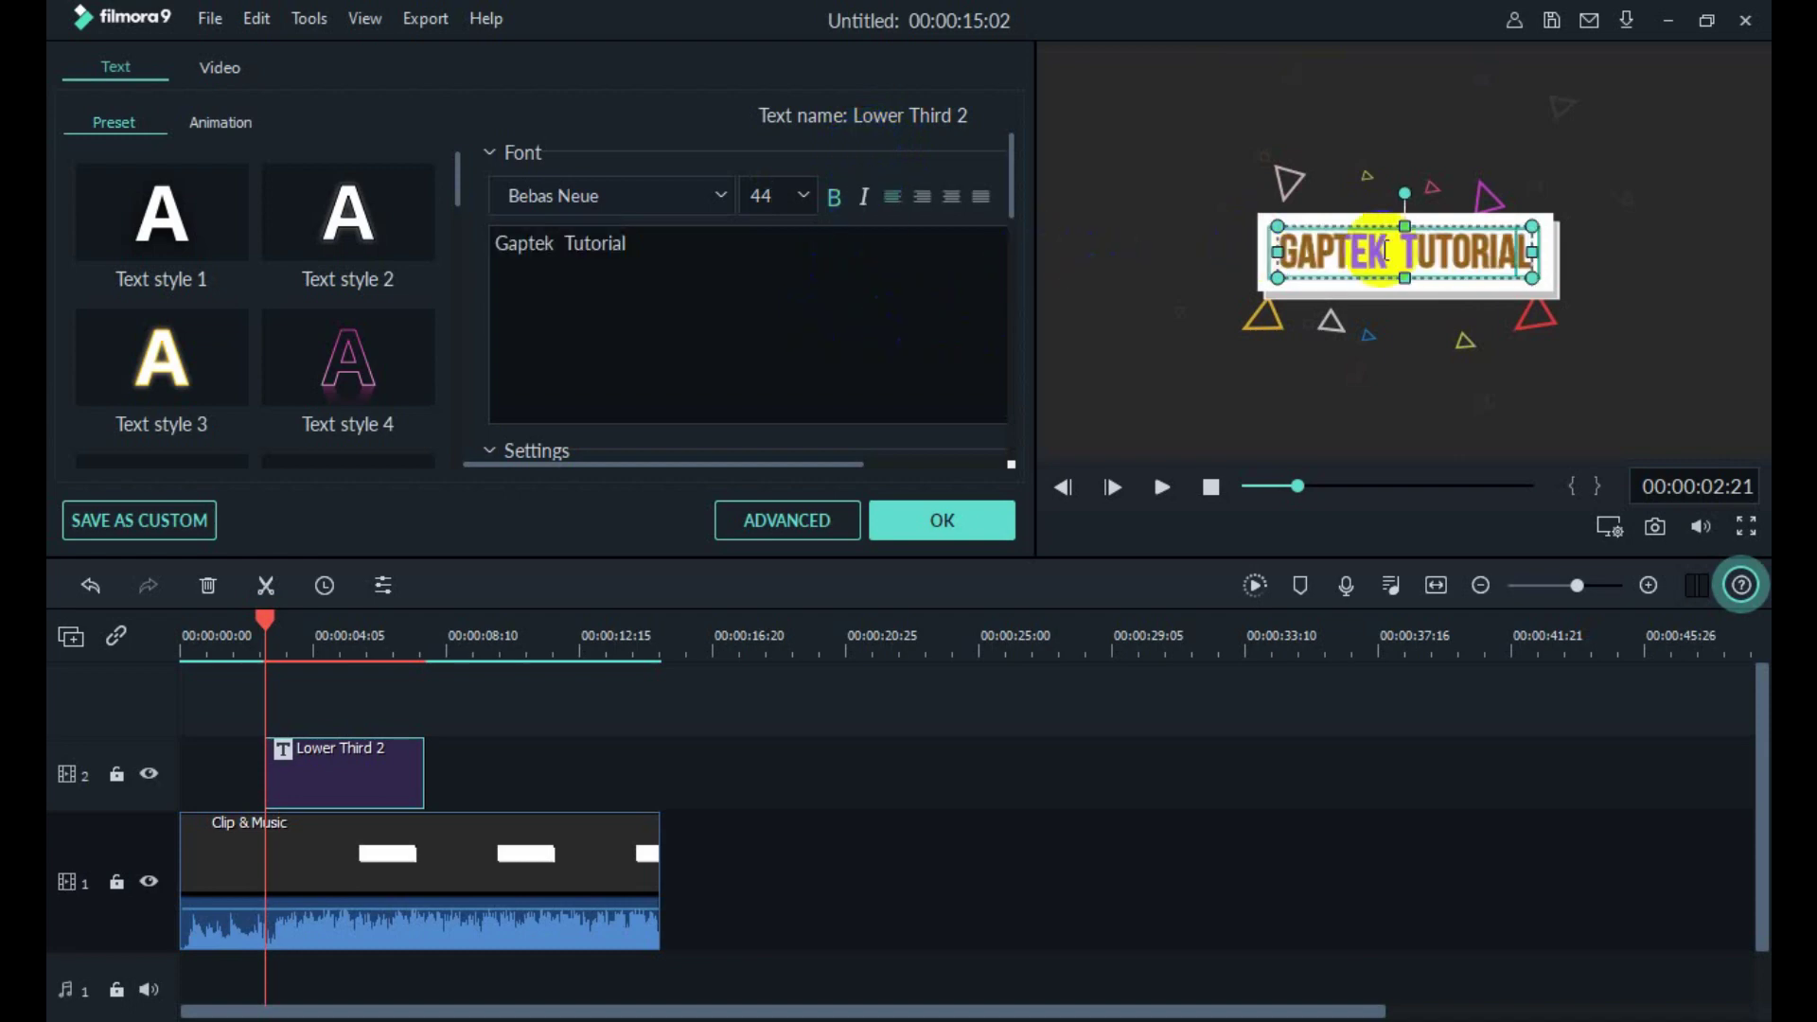
{"action": "left_click", "coordinate": [1400, 276]}
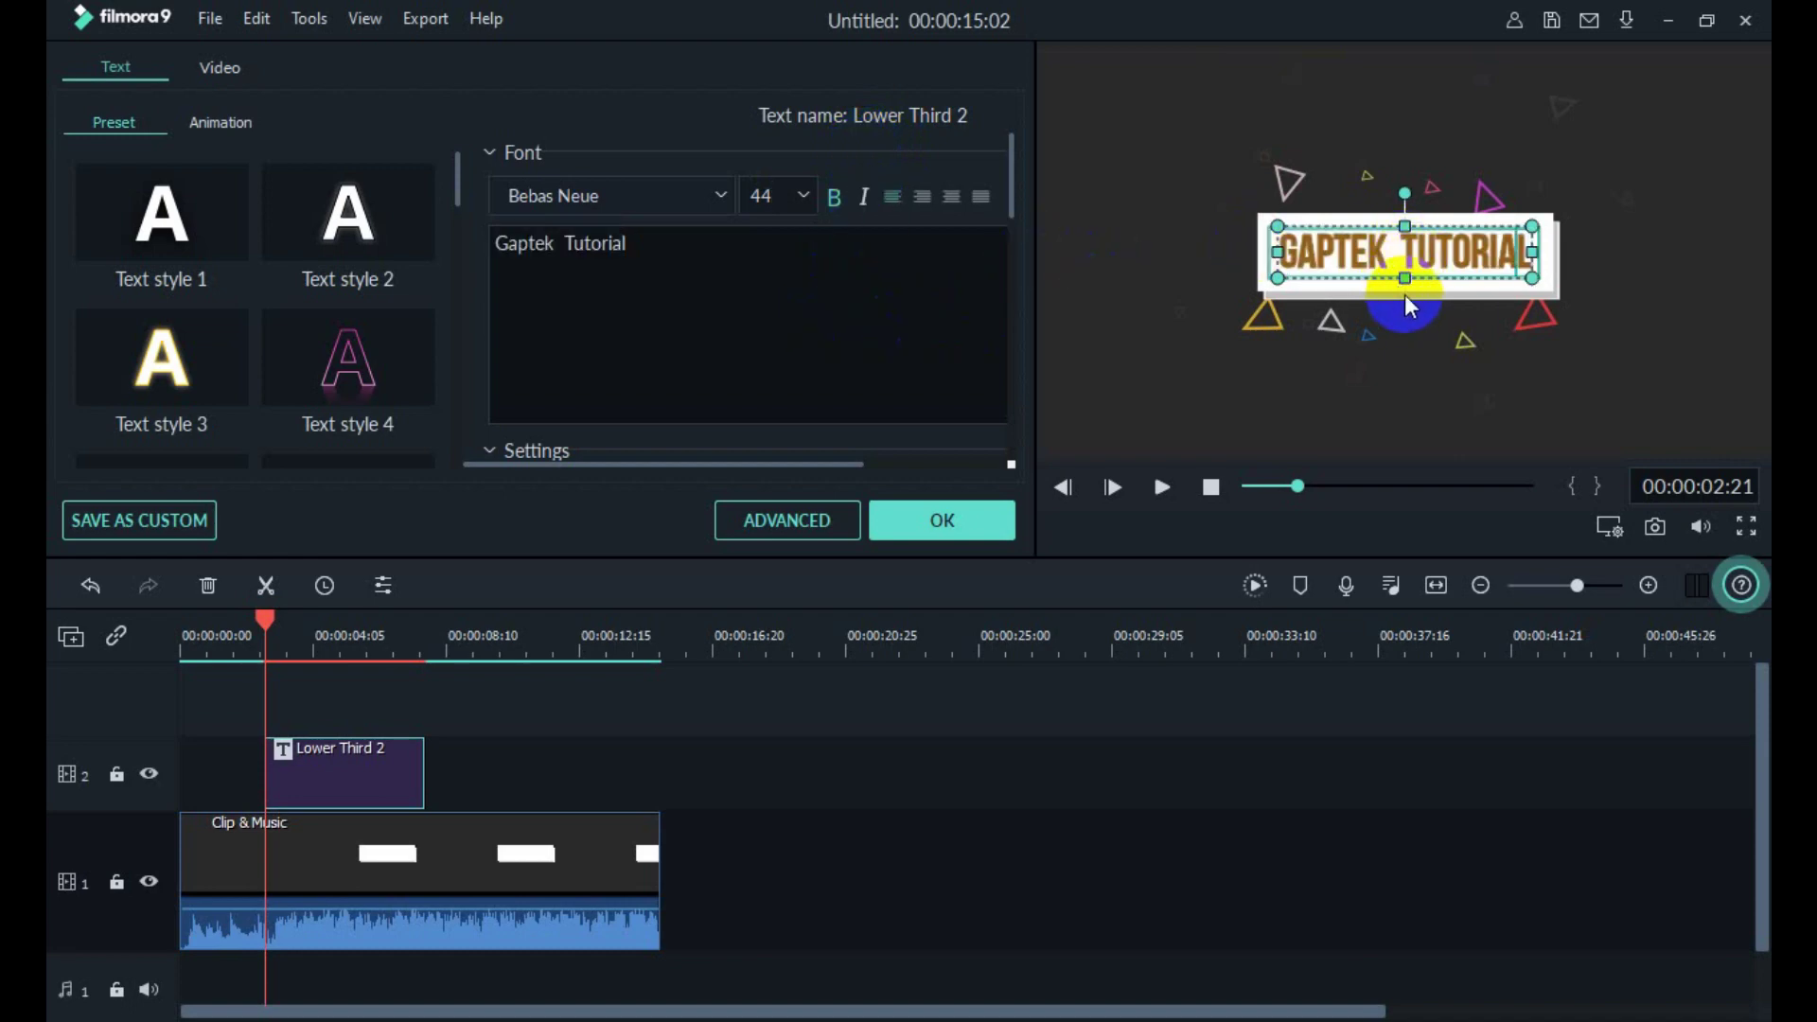
{"action": "double_click", "coordinate": [1341, 257]}
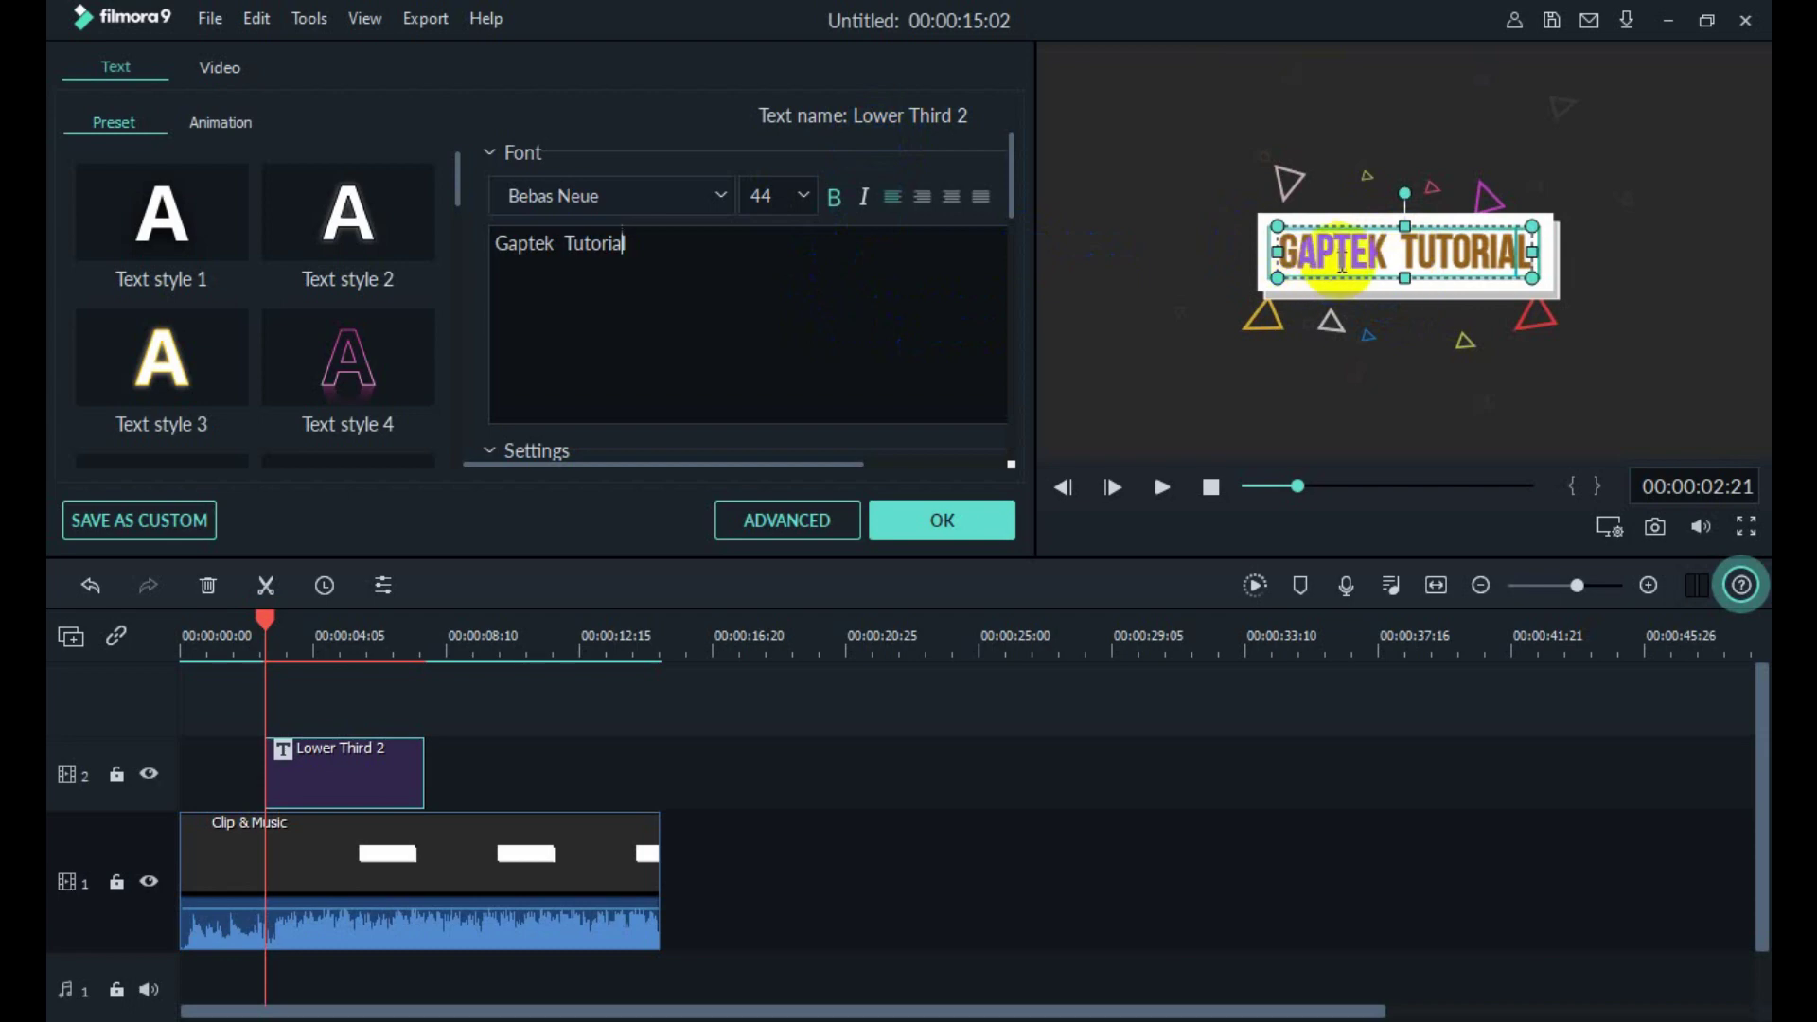
{"action": "left_click", "coordinate": [1400, 256]}
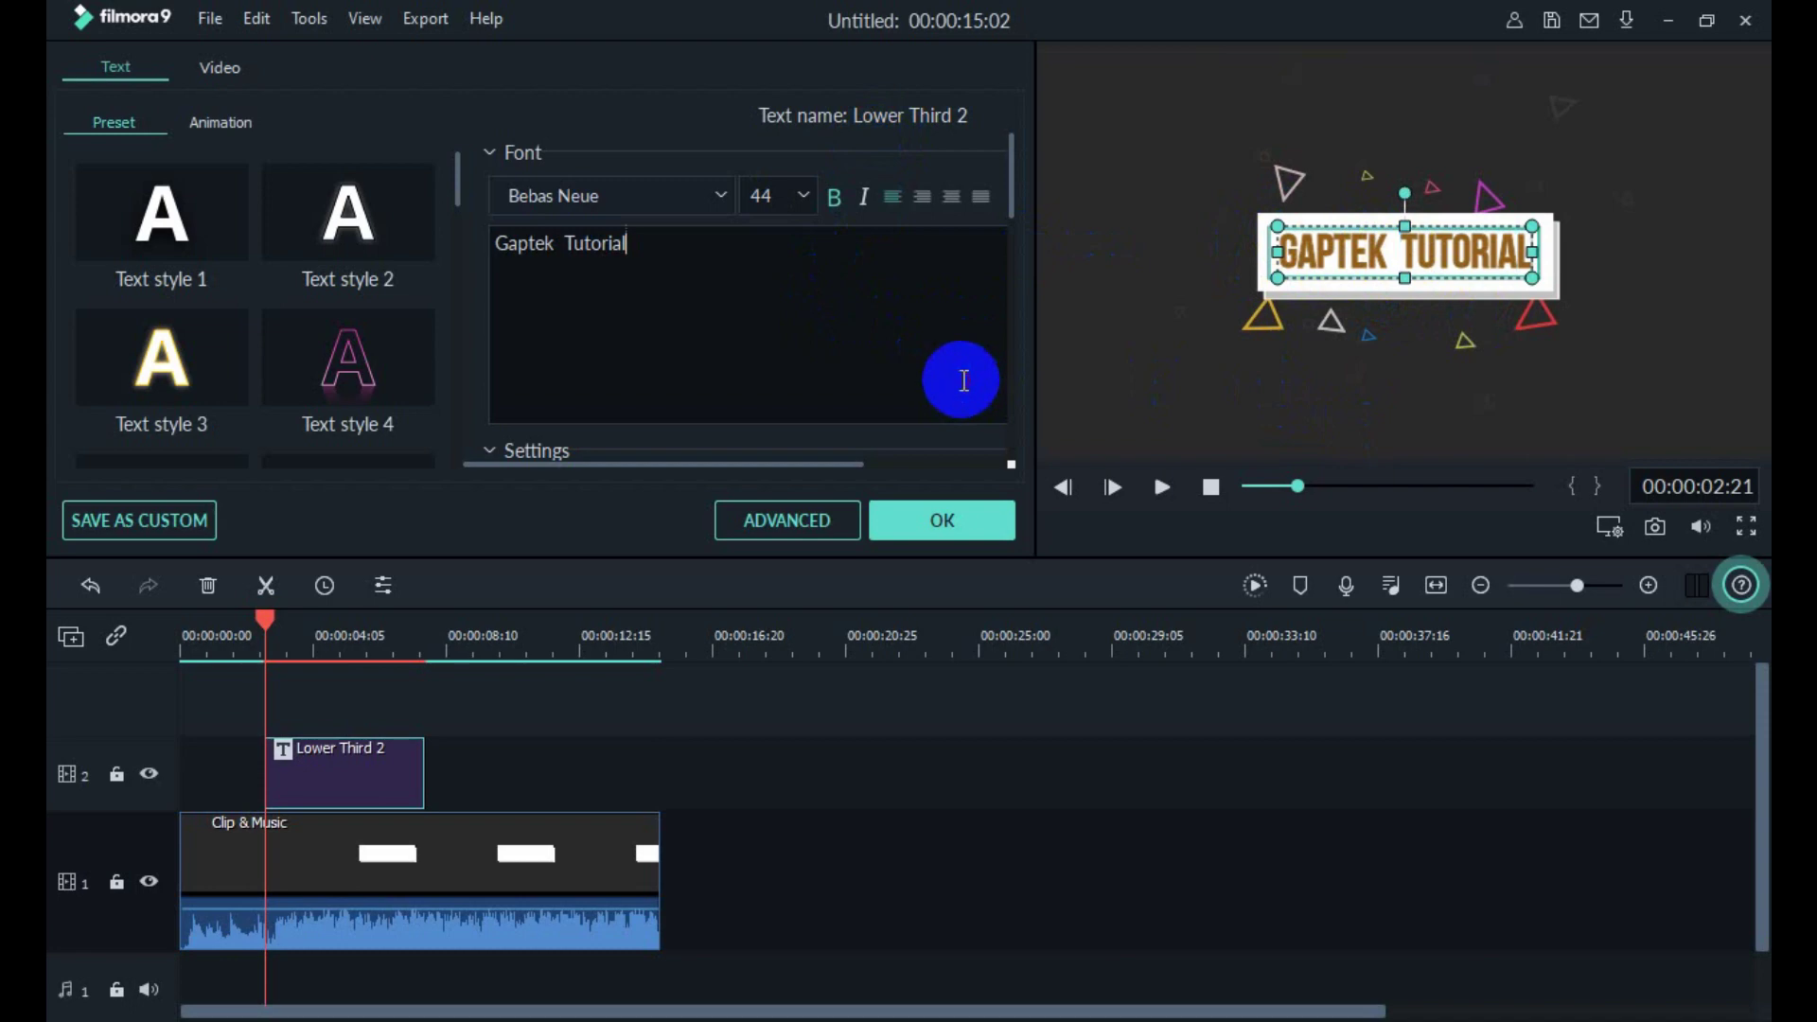
Step: Leave the title settings, play the intro from the title's start to review it, and close the clip properties
{"action": "left_click", "coordinate": [1206, 435]}
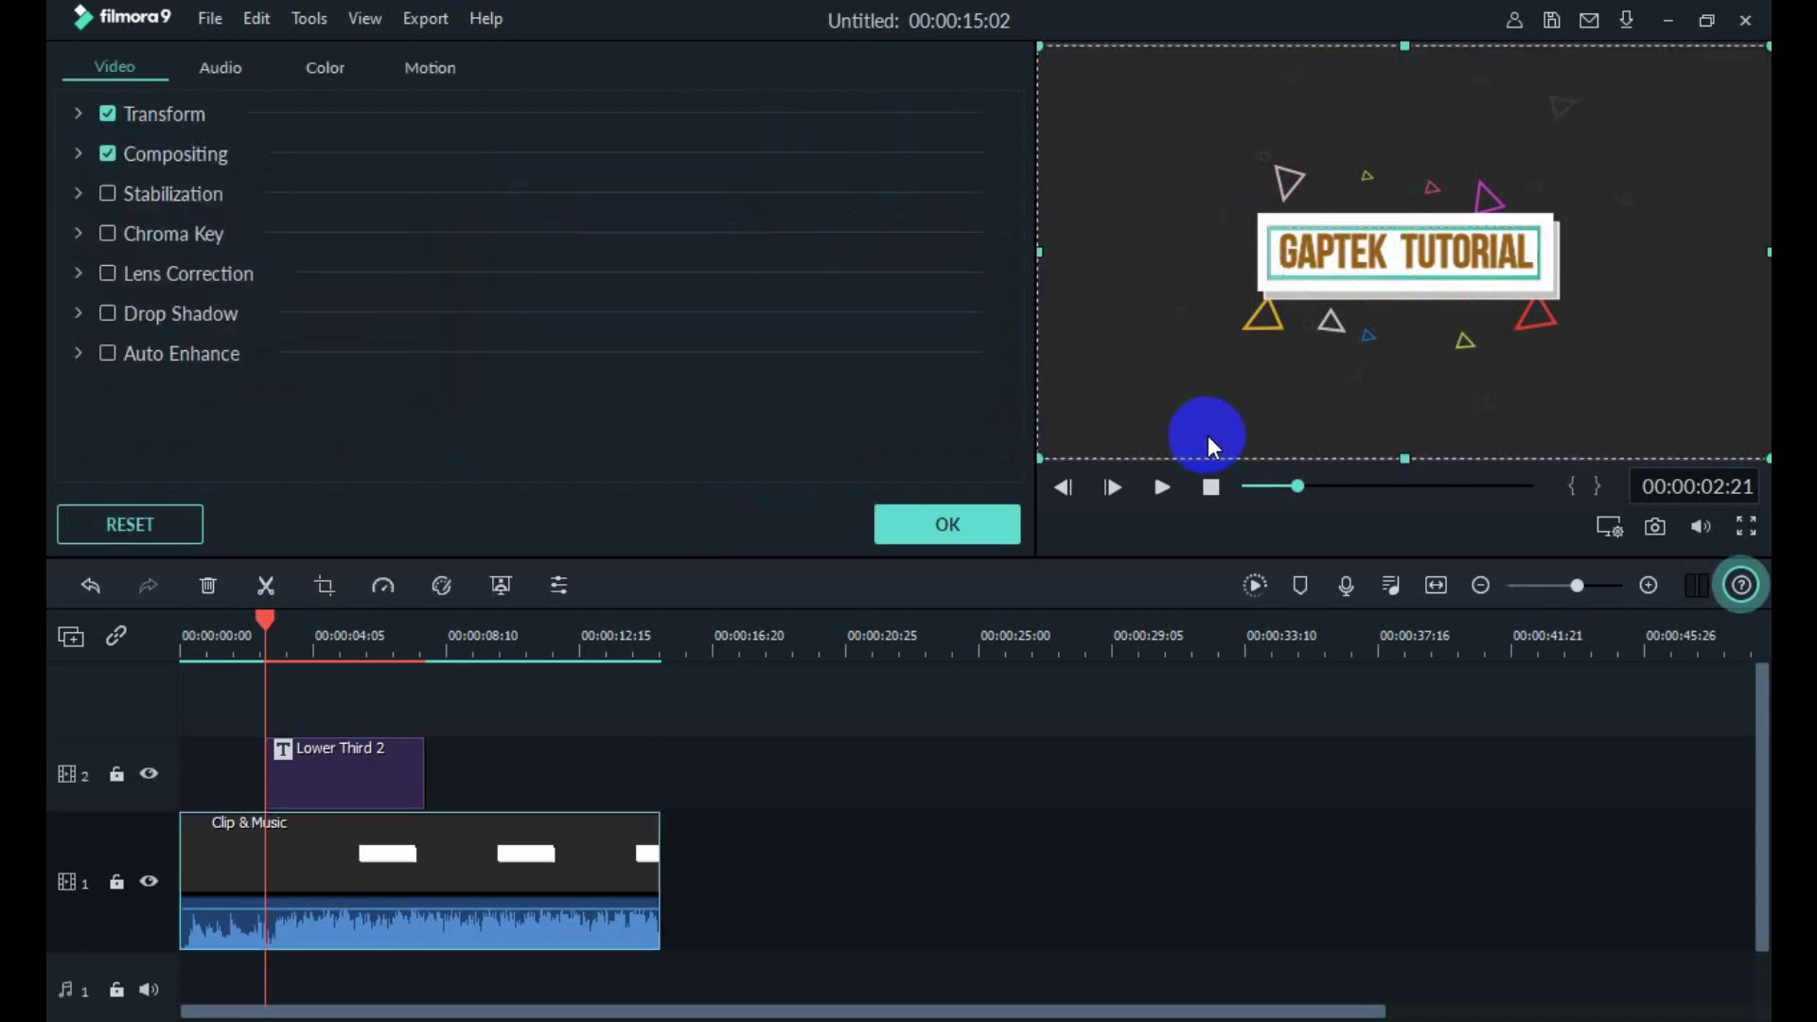
{"action": "left_click", "coordinate": [1402, 255]}
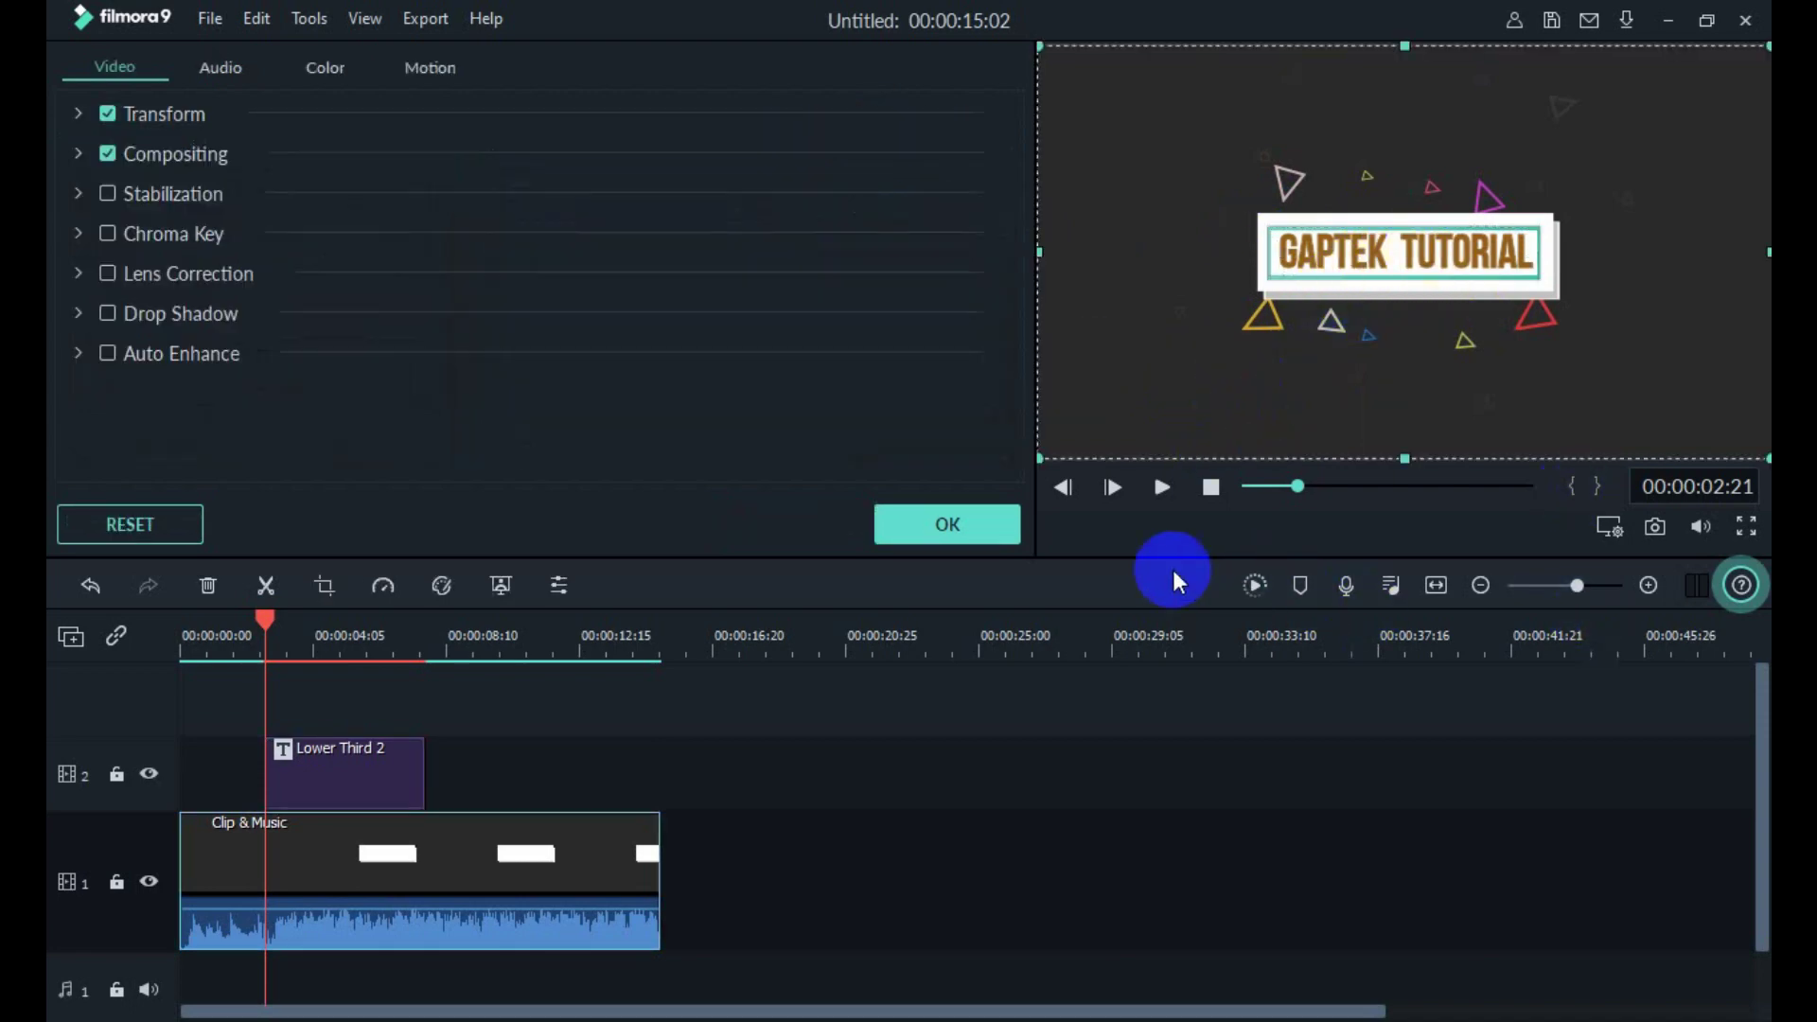
{"action": "left_click", "coordinate": [965, 530]}
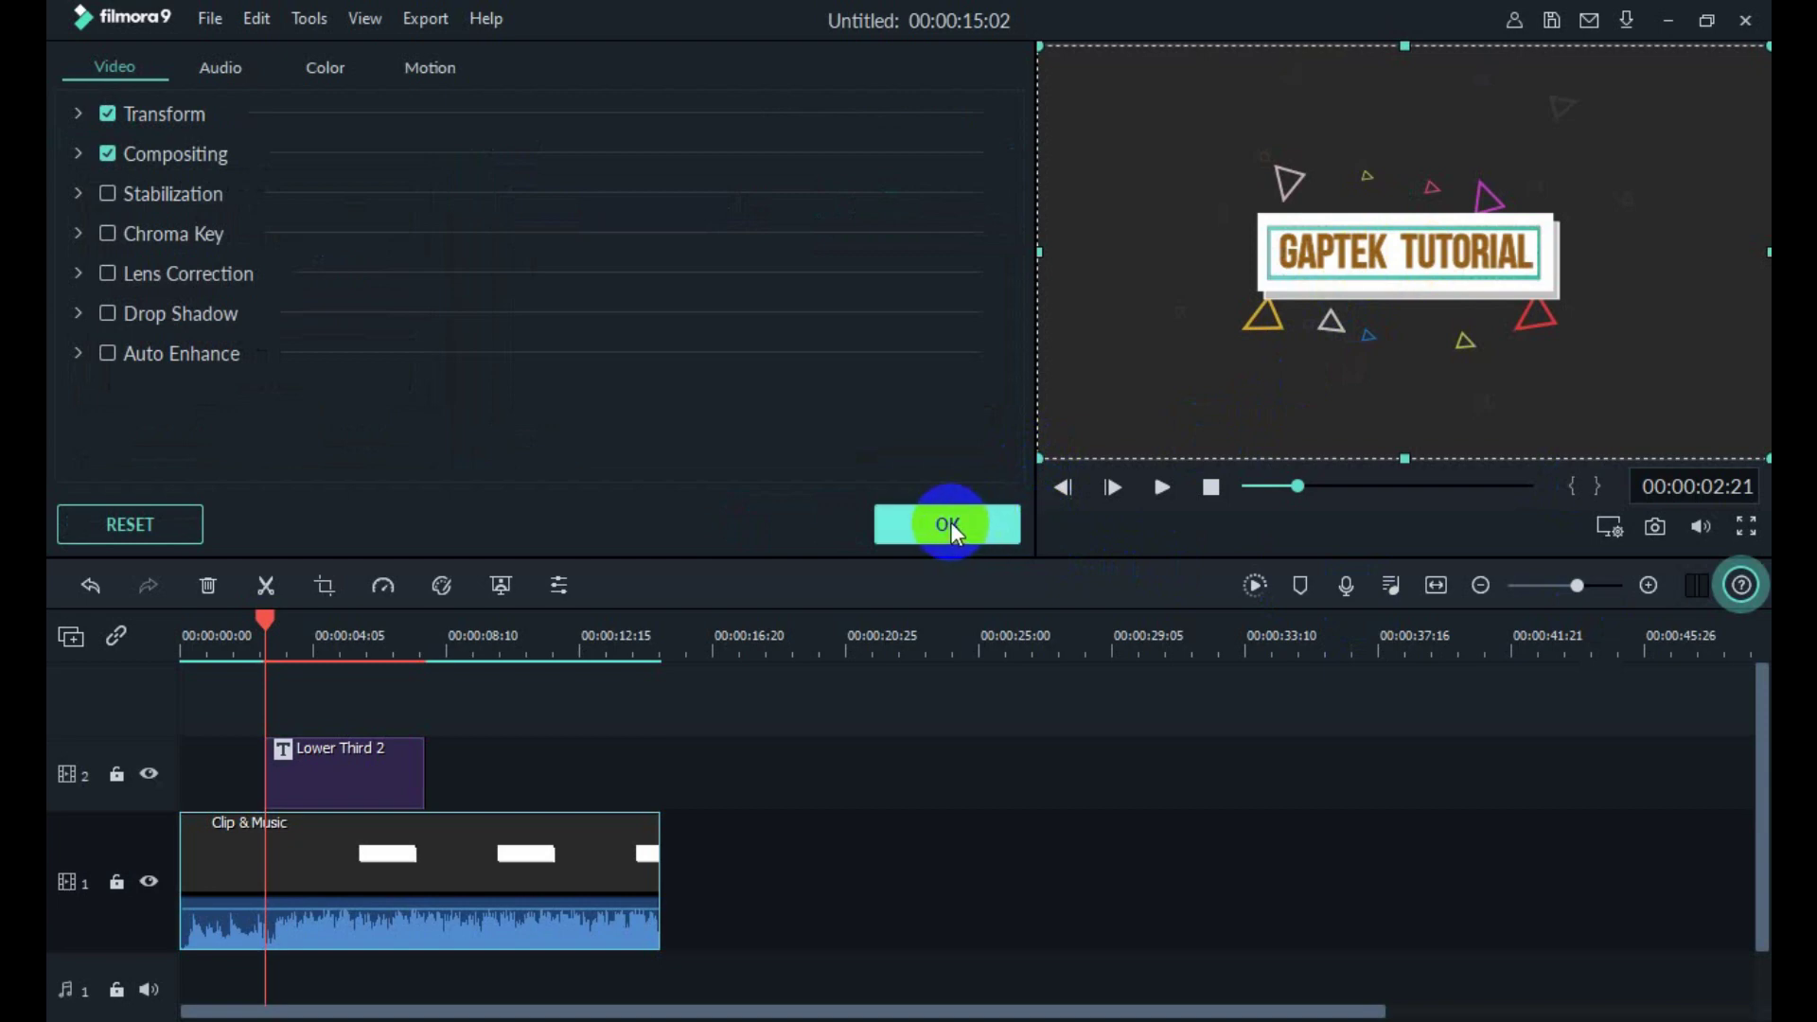
{"action": "left_click", "coordinate": [1162, 487]}
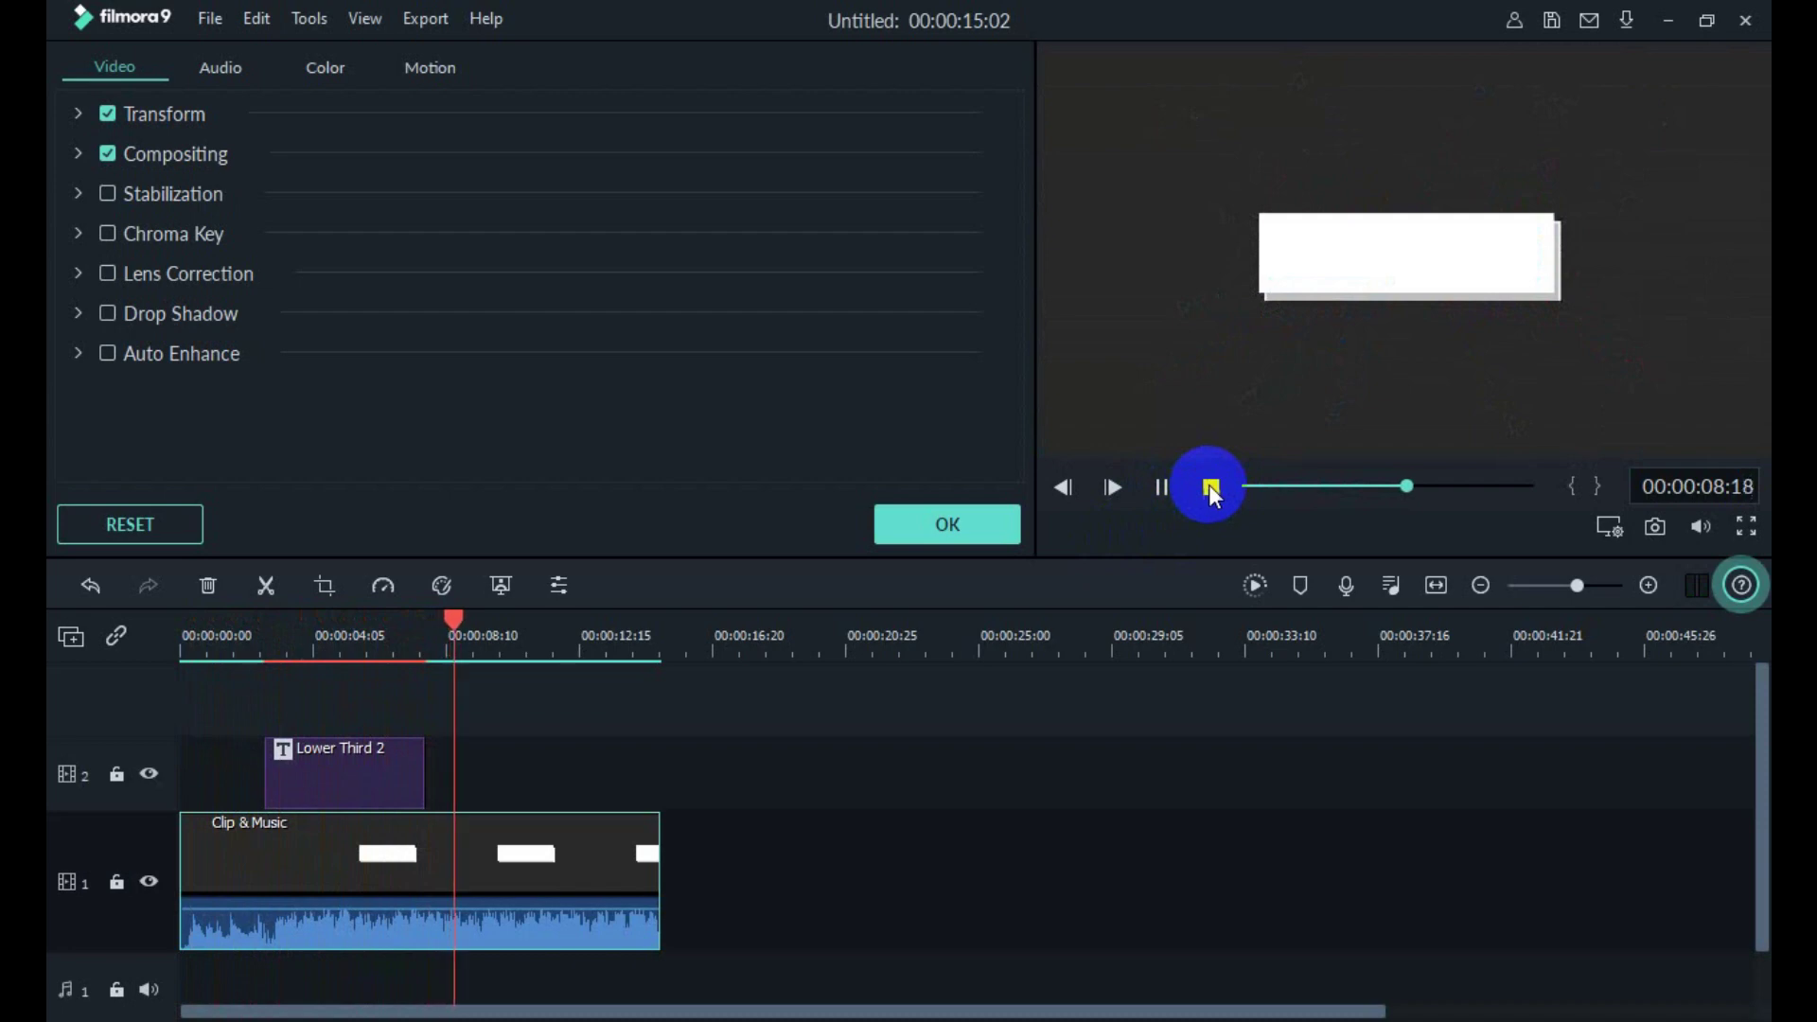
{"action": "left_click", "coordinate": [1211, 488]}
{"action": "left_click", "coordinate": [982, 525]}
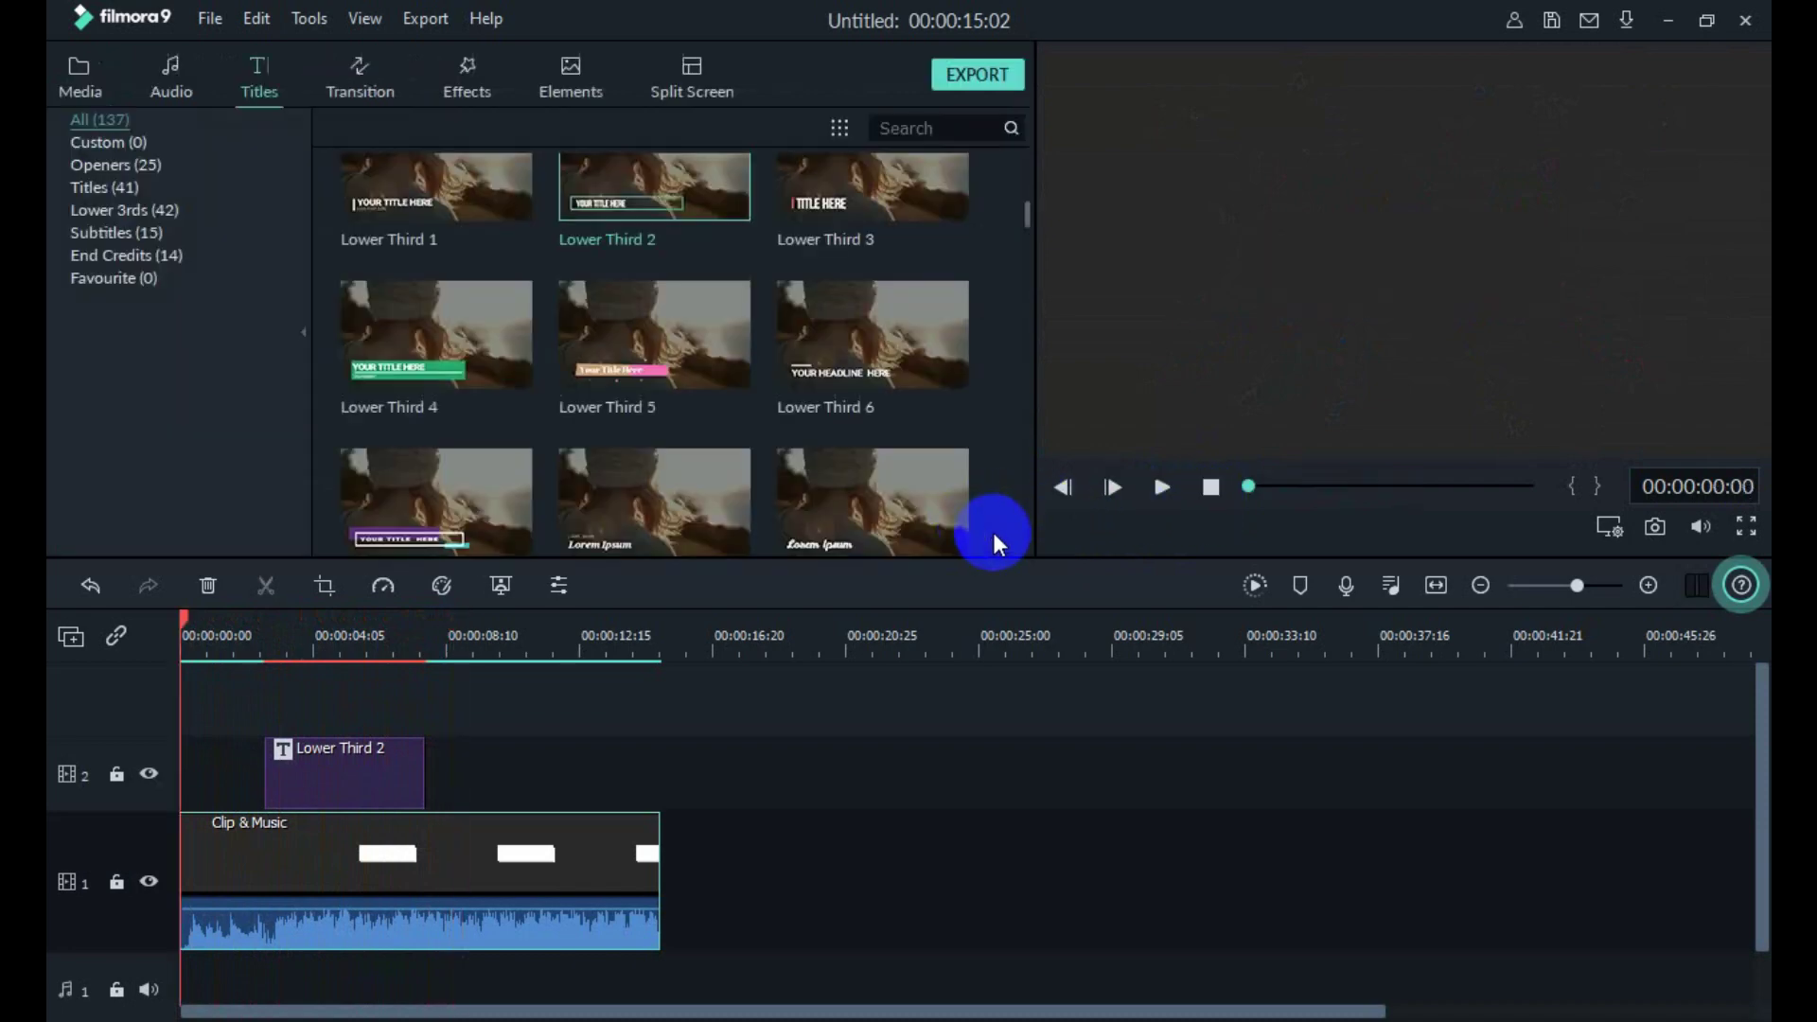
Step: Play the intro from the beginning and replay it from about 00:00:01:18 to review the title's timing
{"action": "left_click", "coordinate": [1162, 487]}
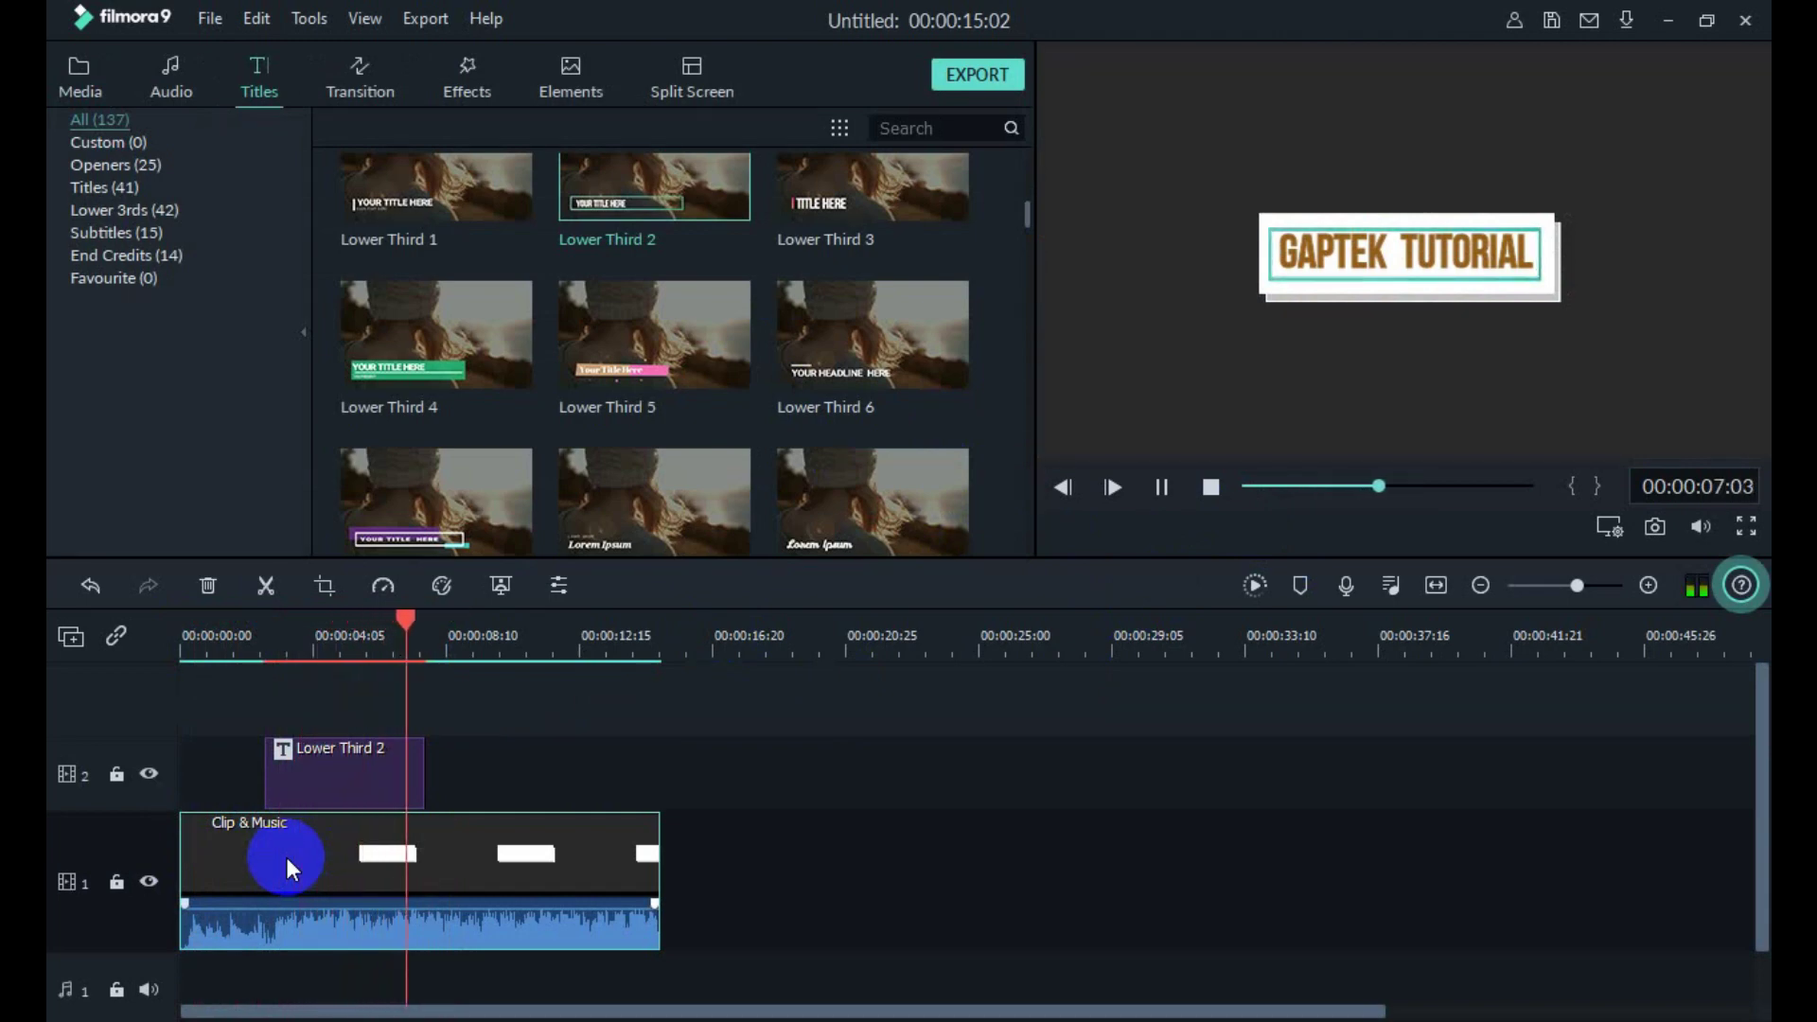
{"action": "left_click", "coordinate": [1195, 488]}
{"action": "left_click_drag", "start_coordinate": [487, 621], "coordinate": [231, 627]}
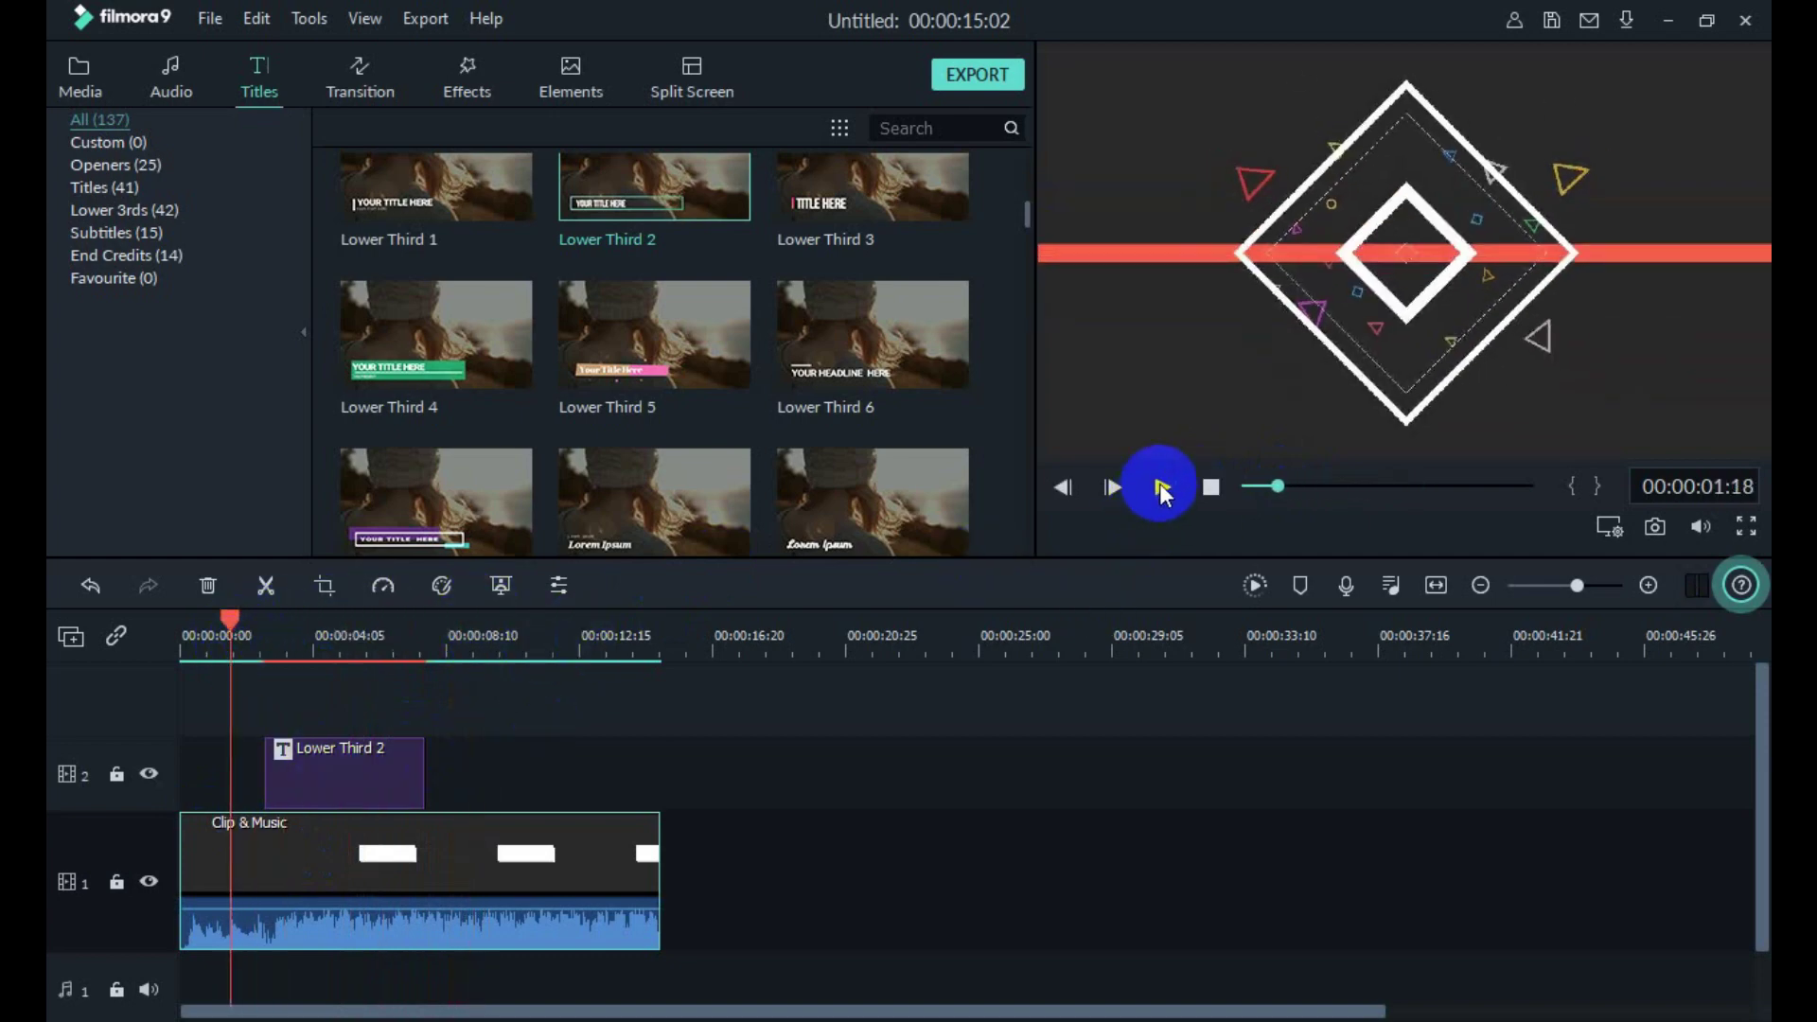
{"action": "left_click", "coordinate": [1162, 488]}
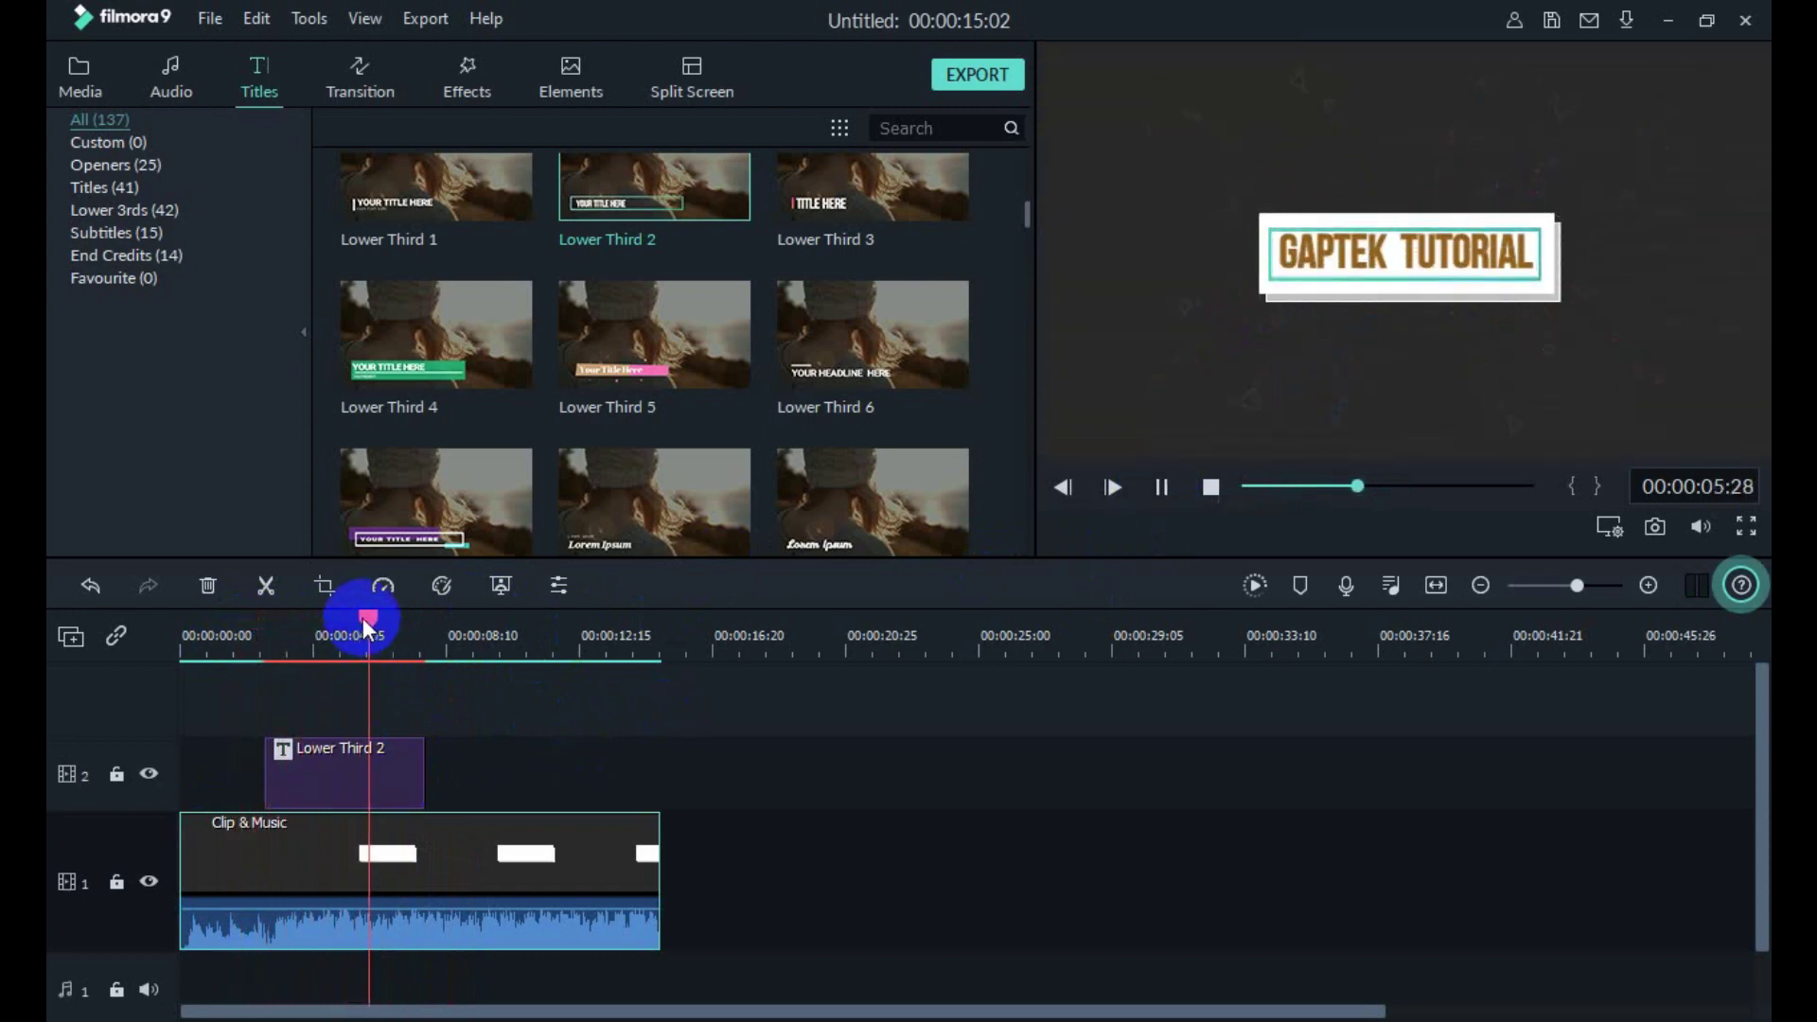
{"action": "left_click", "coordinate": [304, 763]}
{"action": "left_click_drag", "start_coordinate": [361, 674], "coordinate": [391, 653]}
{"action": "left_click", "coordinate": [1230, 492]}
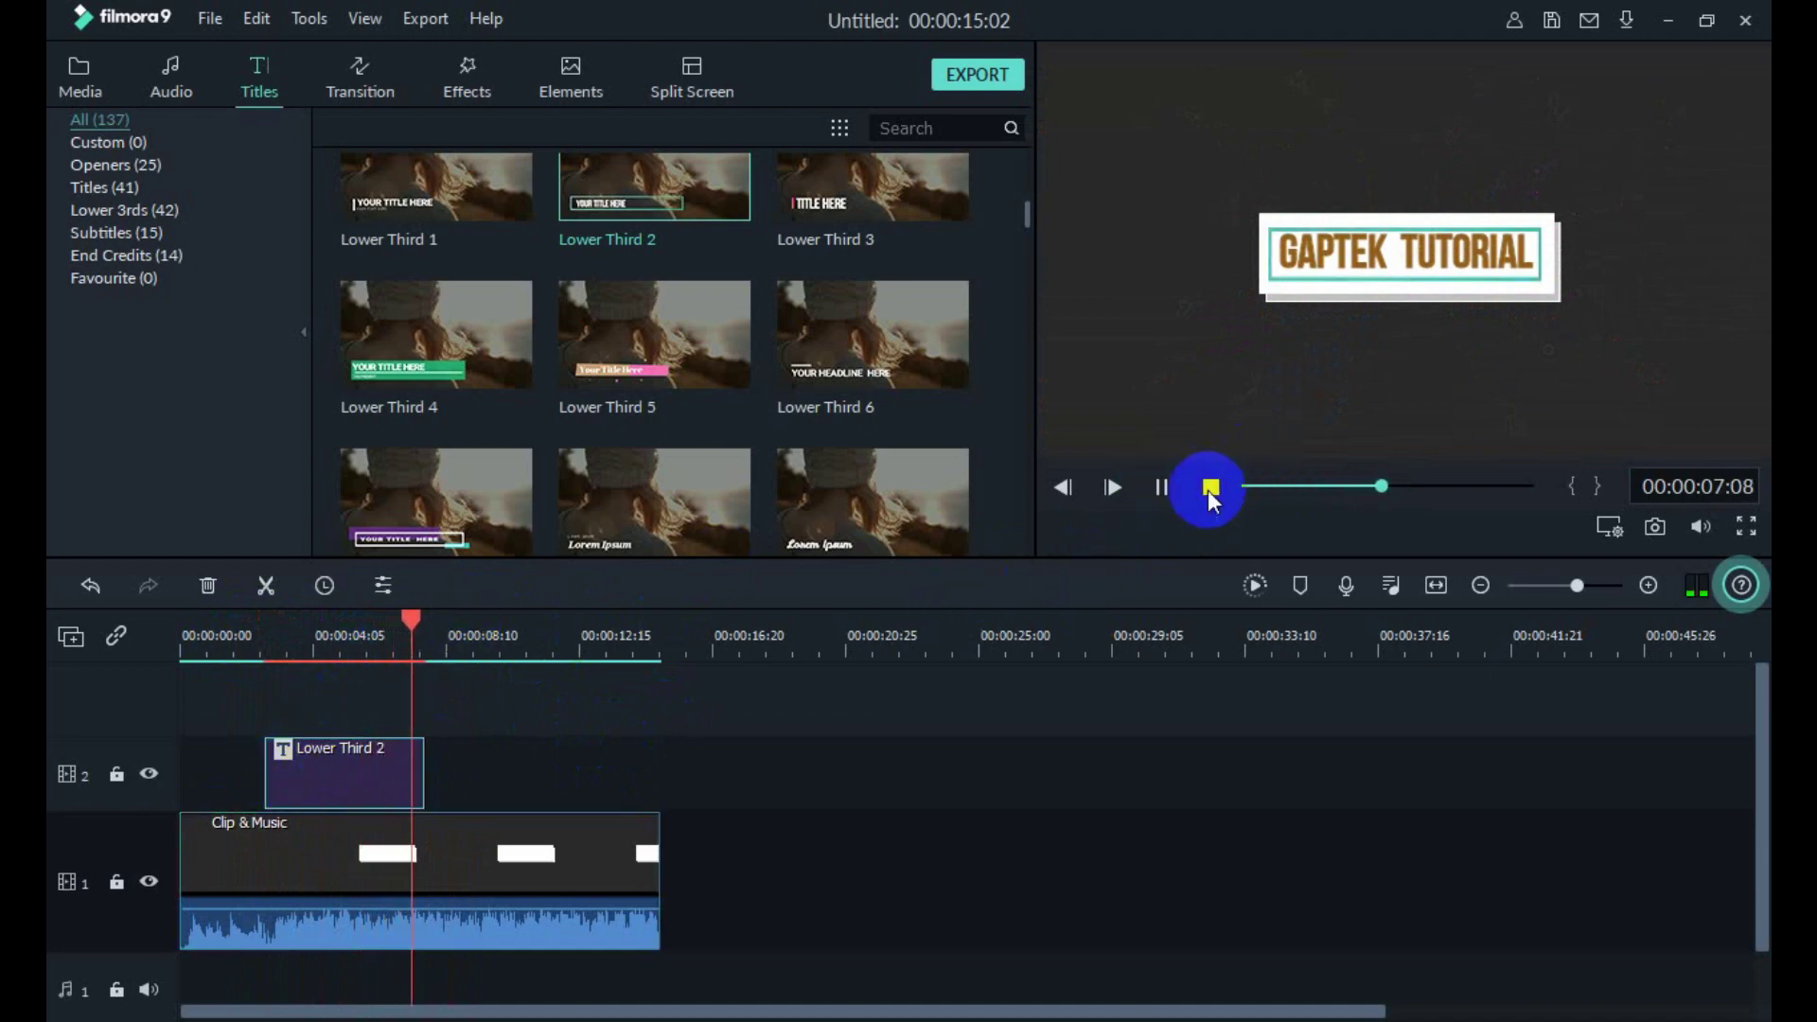
{"action": "left_click", "coordinate": [1208, 487]}
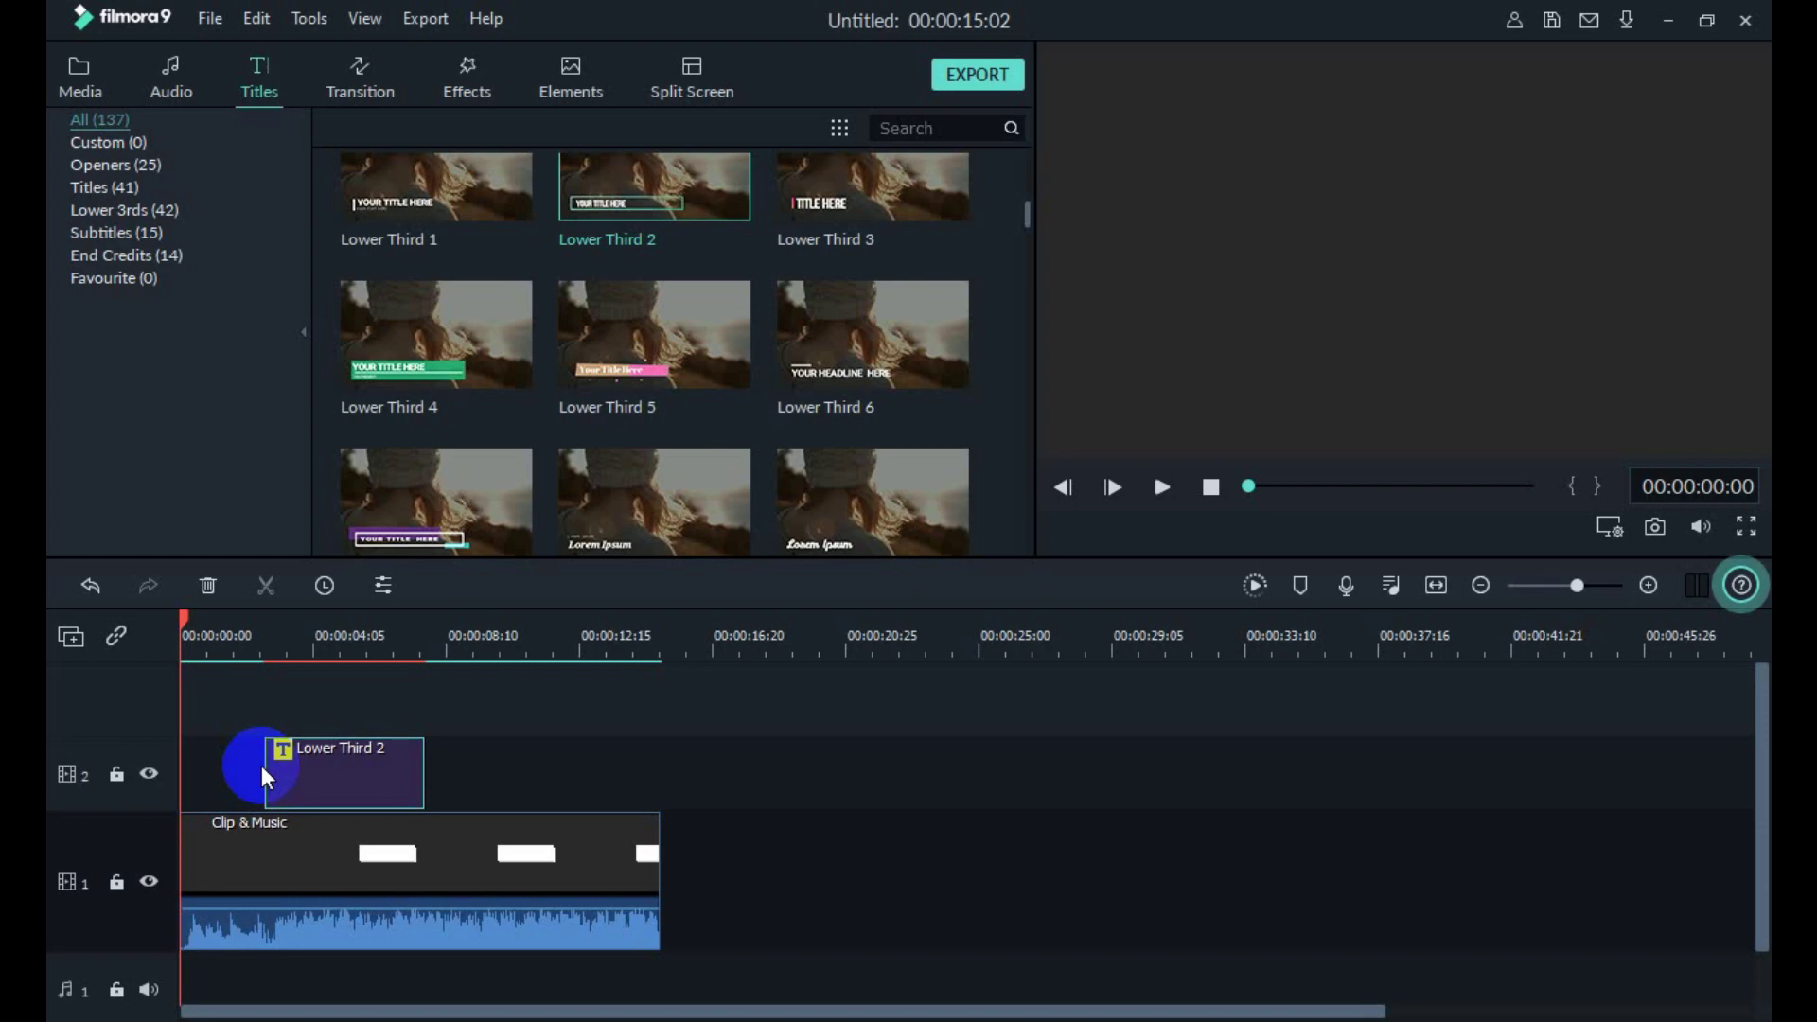
Step: Extend the end of the Lower Third 2 title clip to about 00:00:08:00 on the timeline
{"action": "mouse_move", "coordinate": [261, 764]}
{"action": "left_mouse_down"}
{"action": "mouse_move", "coordinate": [289, 772]}
{"action": "mouse_move", "coordinate": [269, 772]}
{"action": "left_mouse_up"}
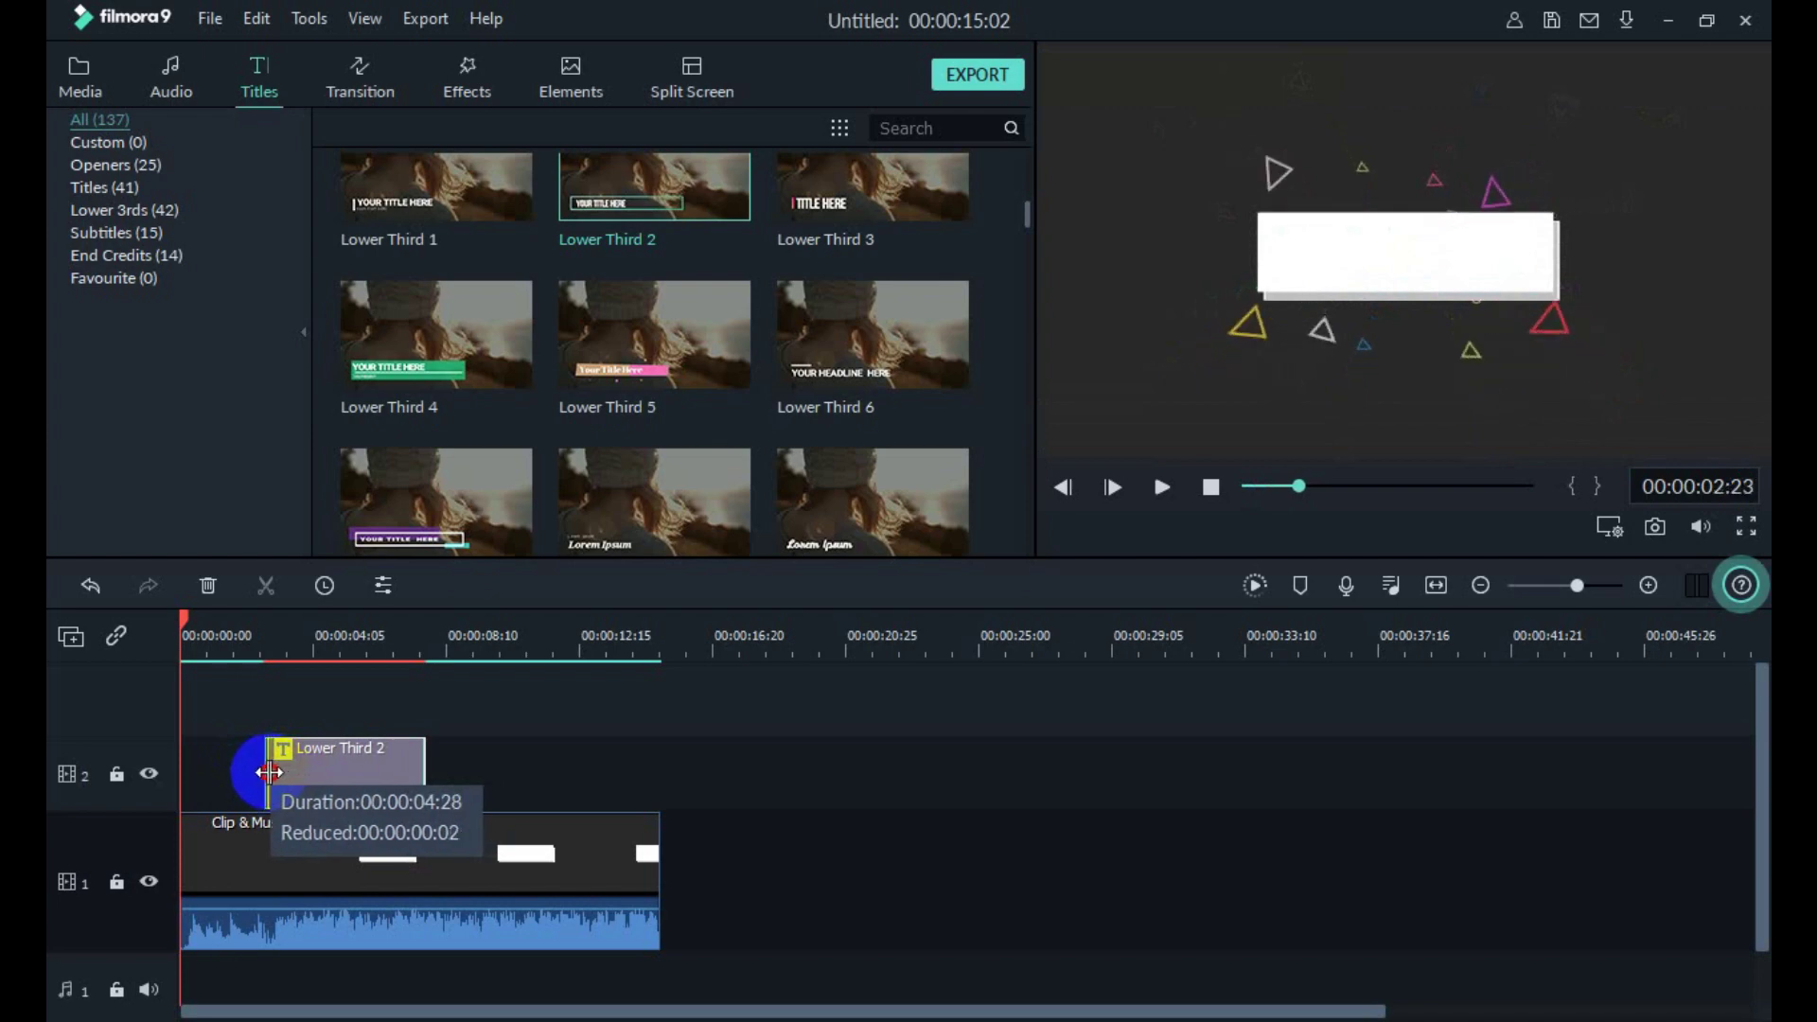
{"action": "left_click_drag", "start_coordinate": [270, 772], "coordinate": [257, 774]}
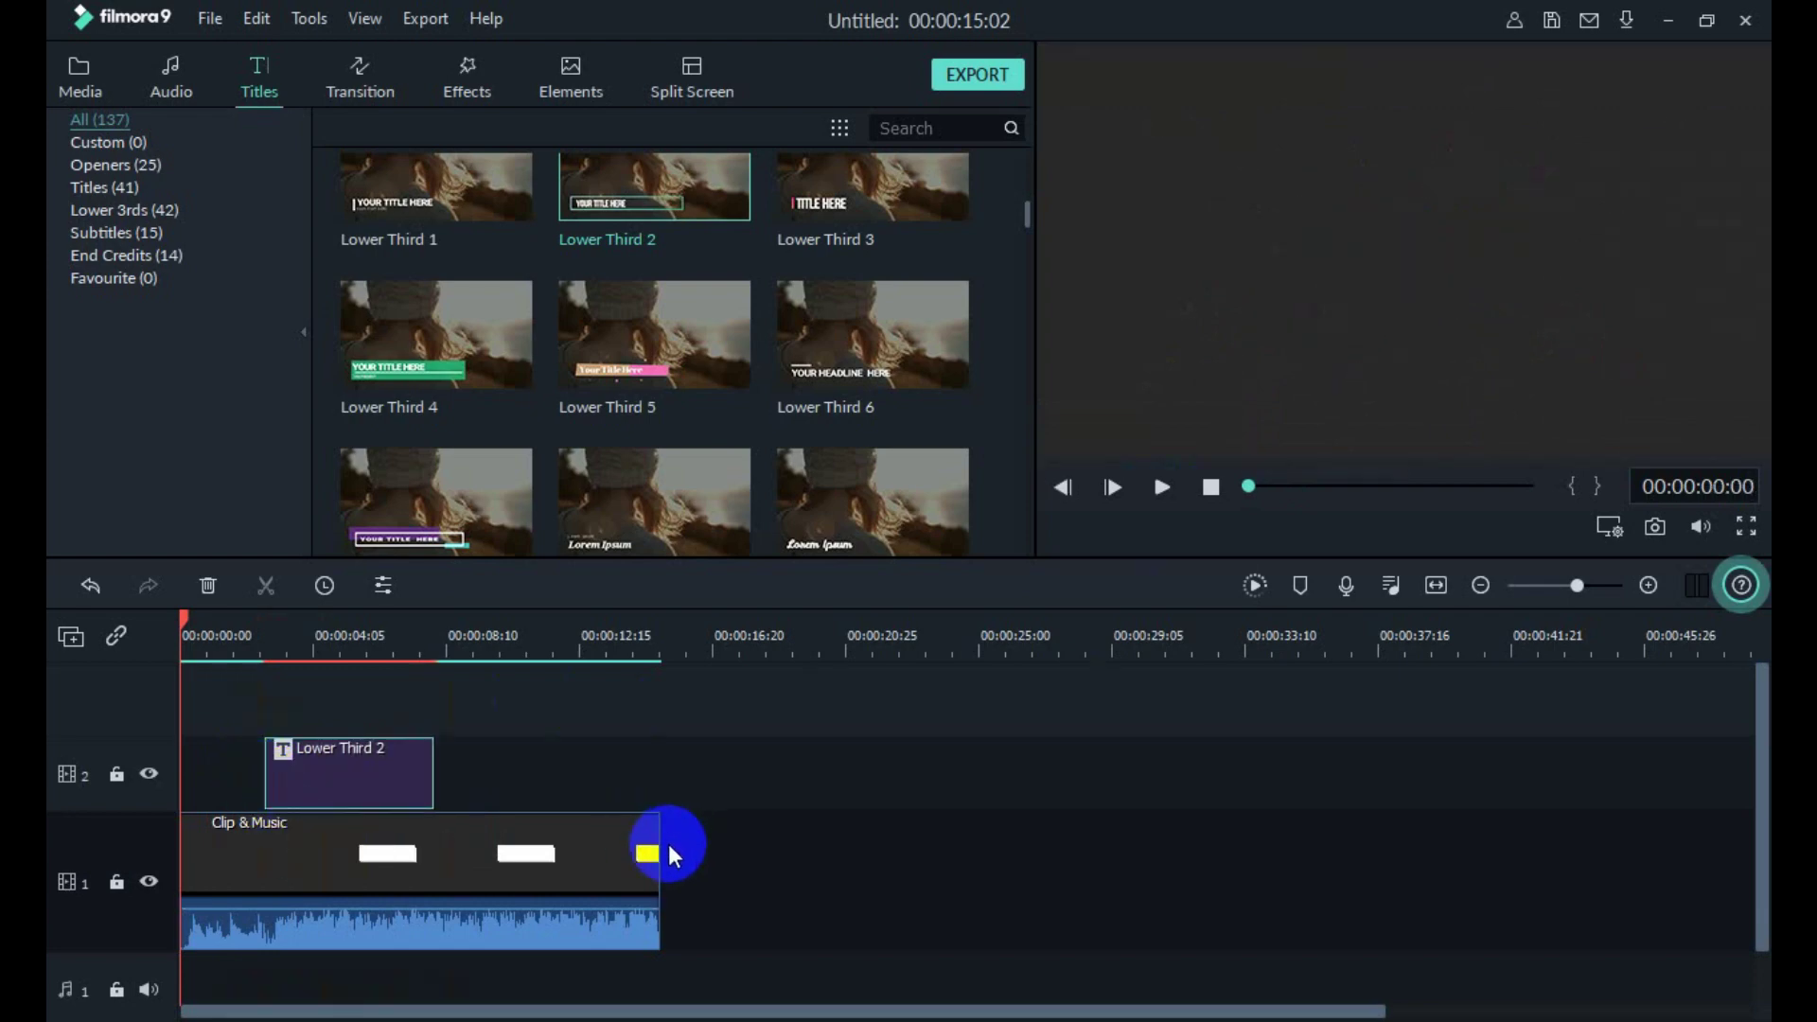
Step: Shorten the Clip & Music clip so it ends at 00:00:08:15, just after the title, and play its ending
{"action": "left_click", "coordinate": [620, 854]}
{"action": "left_click_drag", "start_coordinate": [657, 859], "coordinate": [436, 855]}
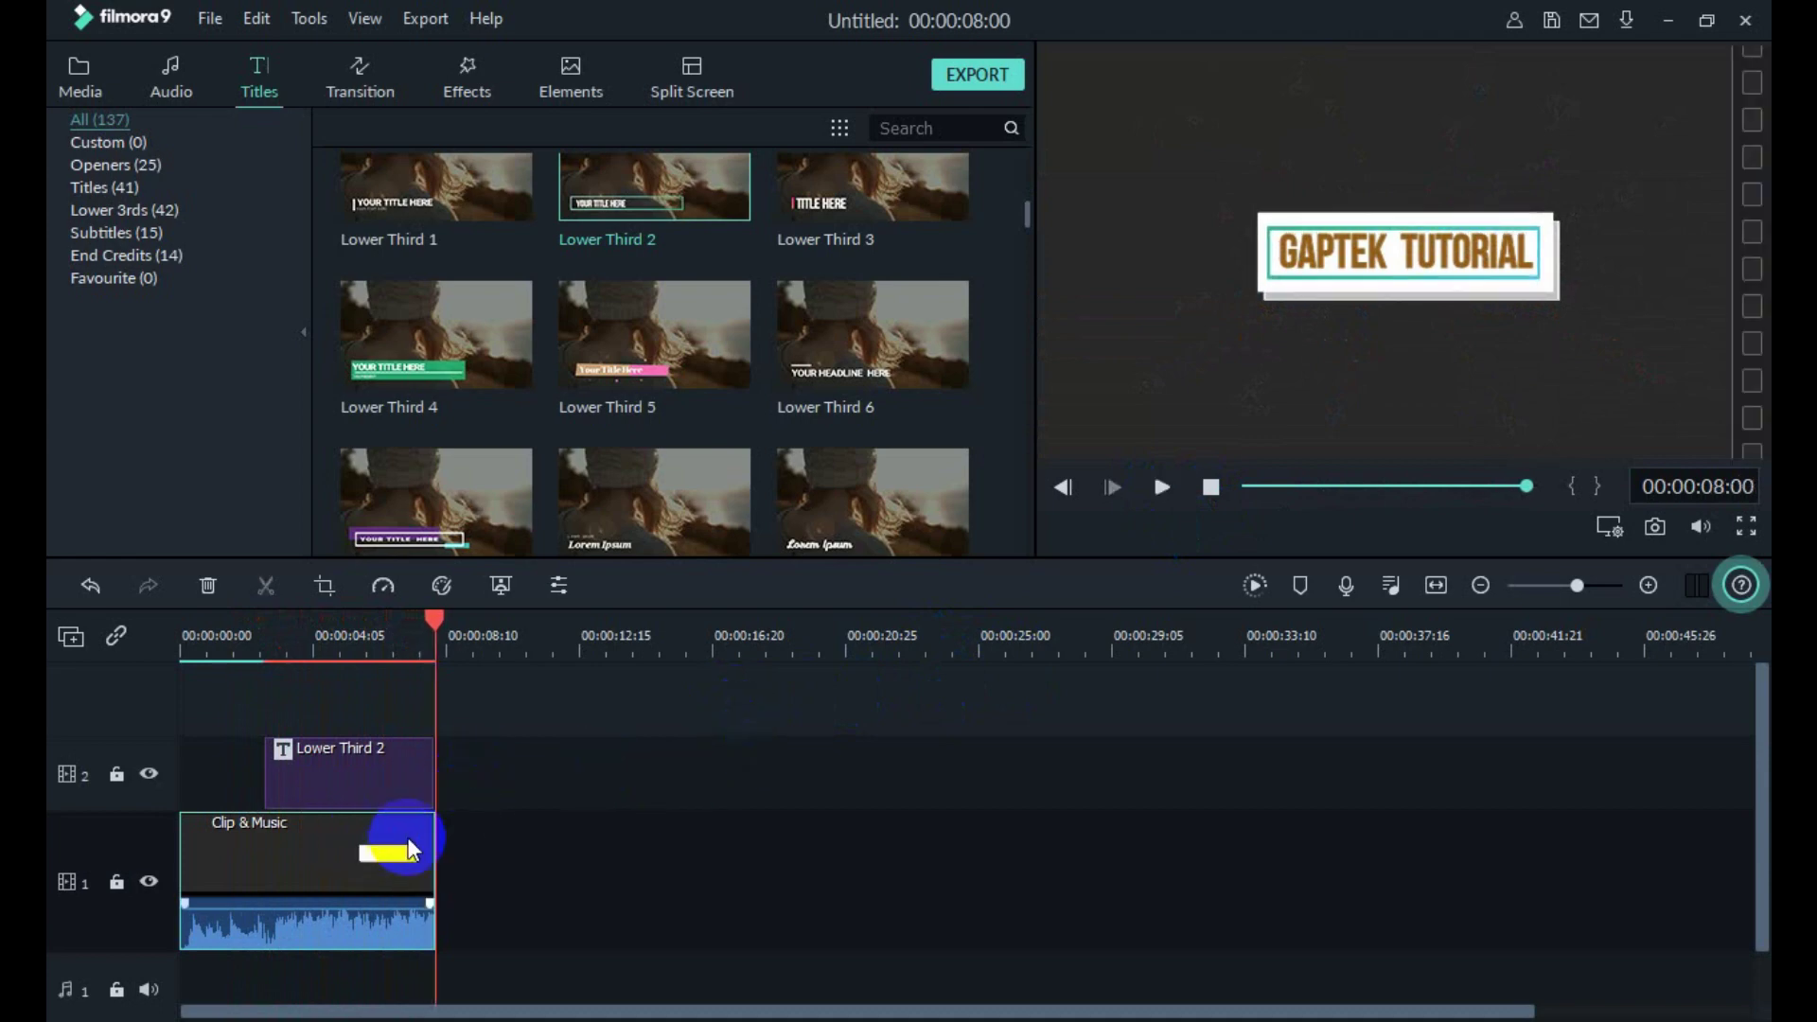
{"action": "left_click_drag", "start_coordinate": [435, 845], "coordinate": [451, 845]}
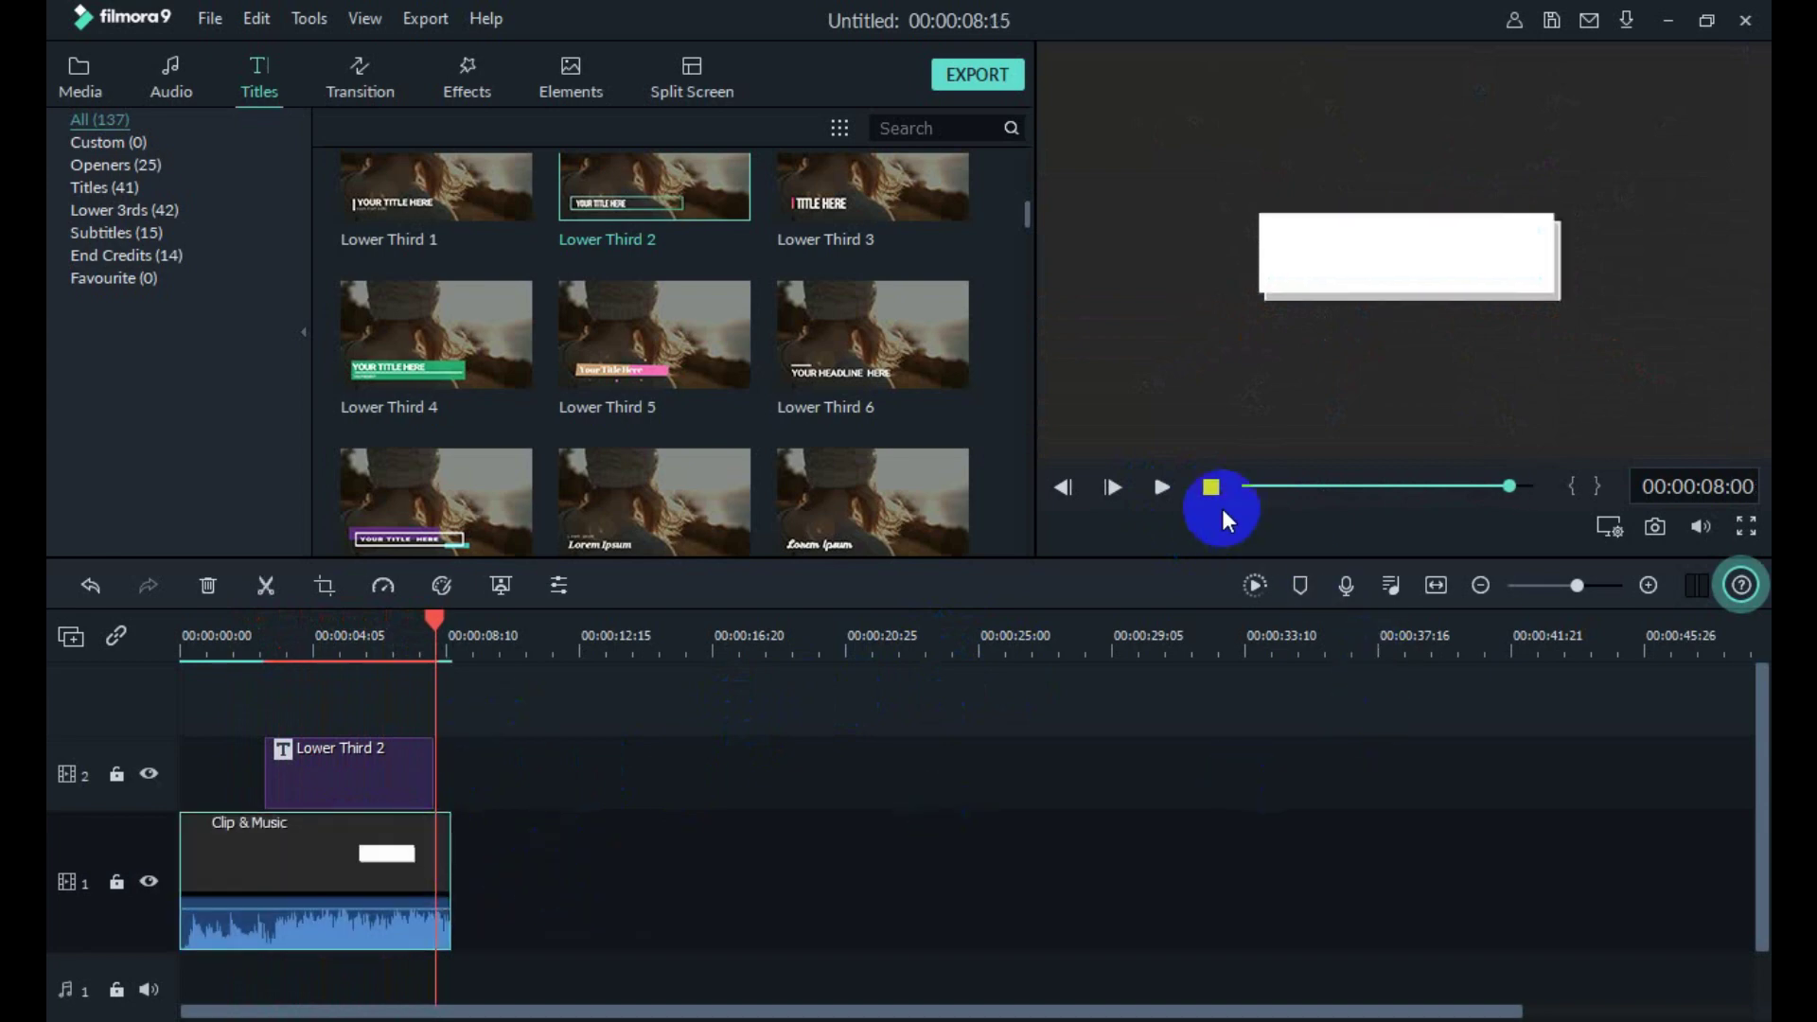
{"action": "left_click", "coordinate": [1161, 487]}
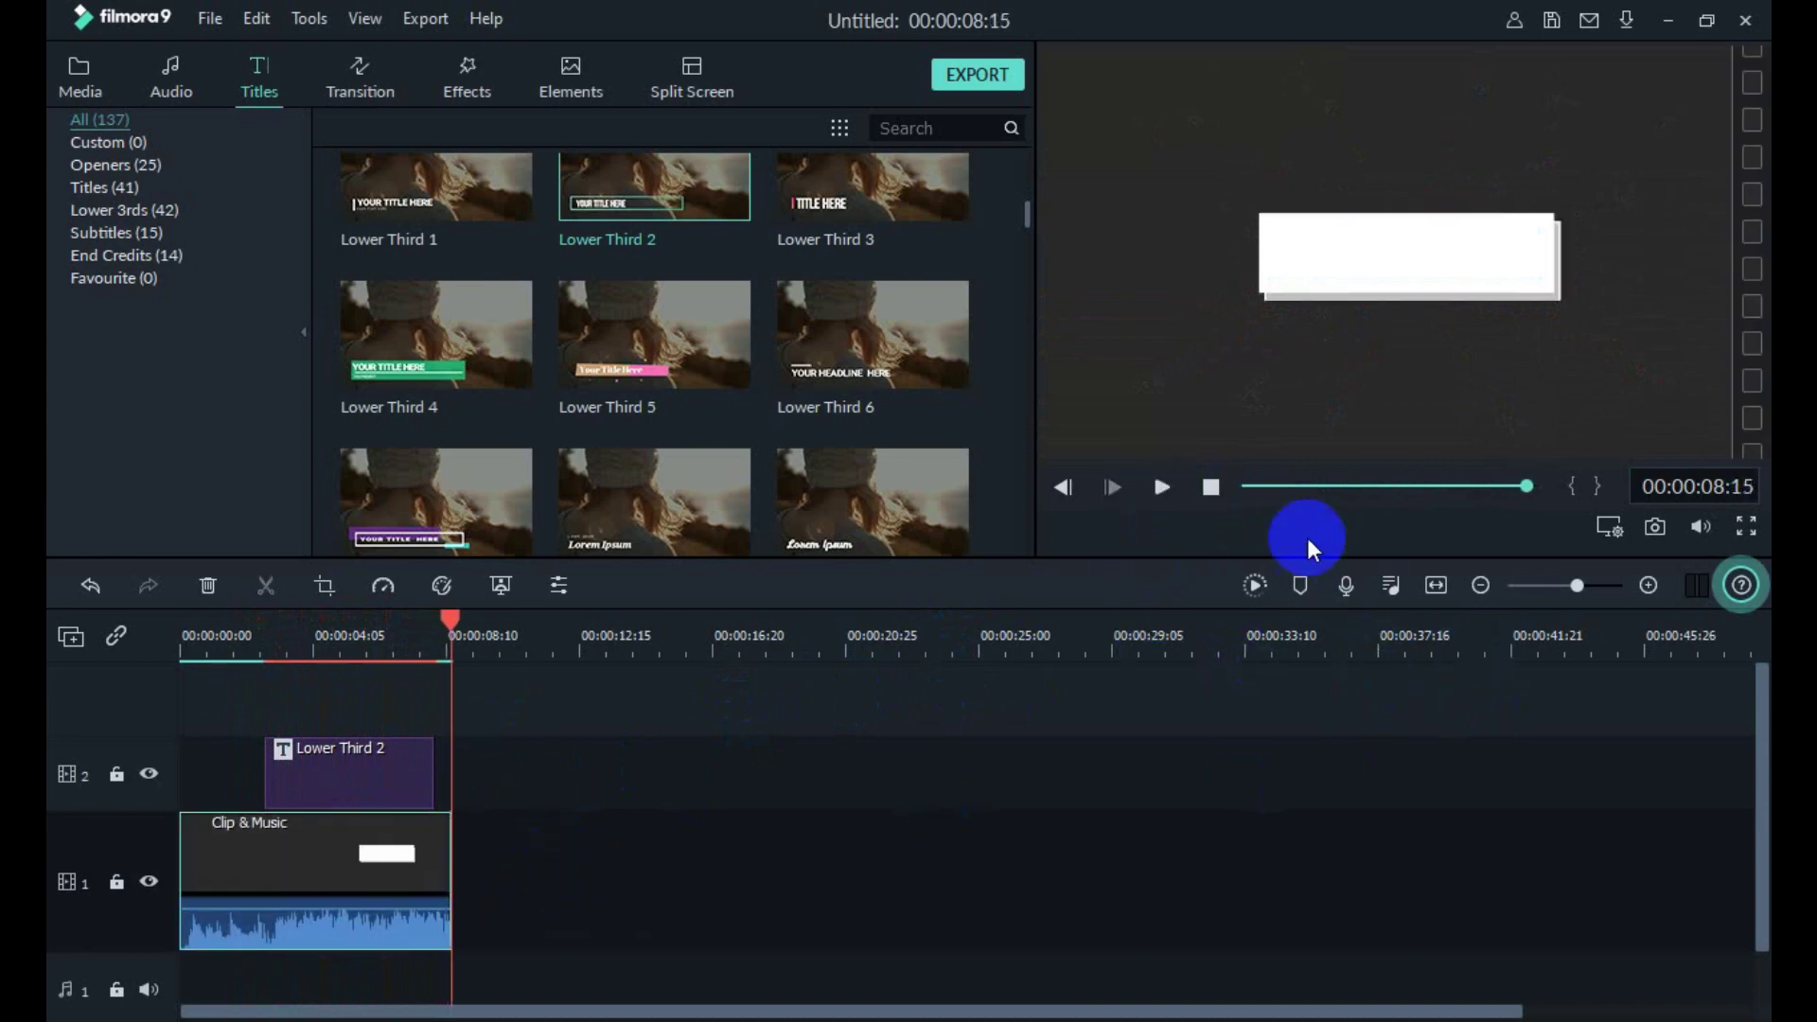
{"action": "left_click", "coordinate": [1168, 488]}
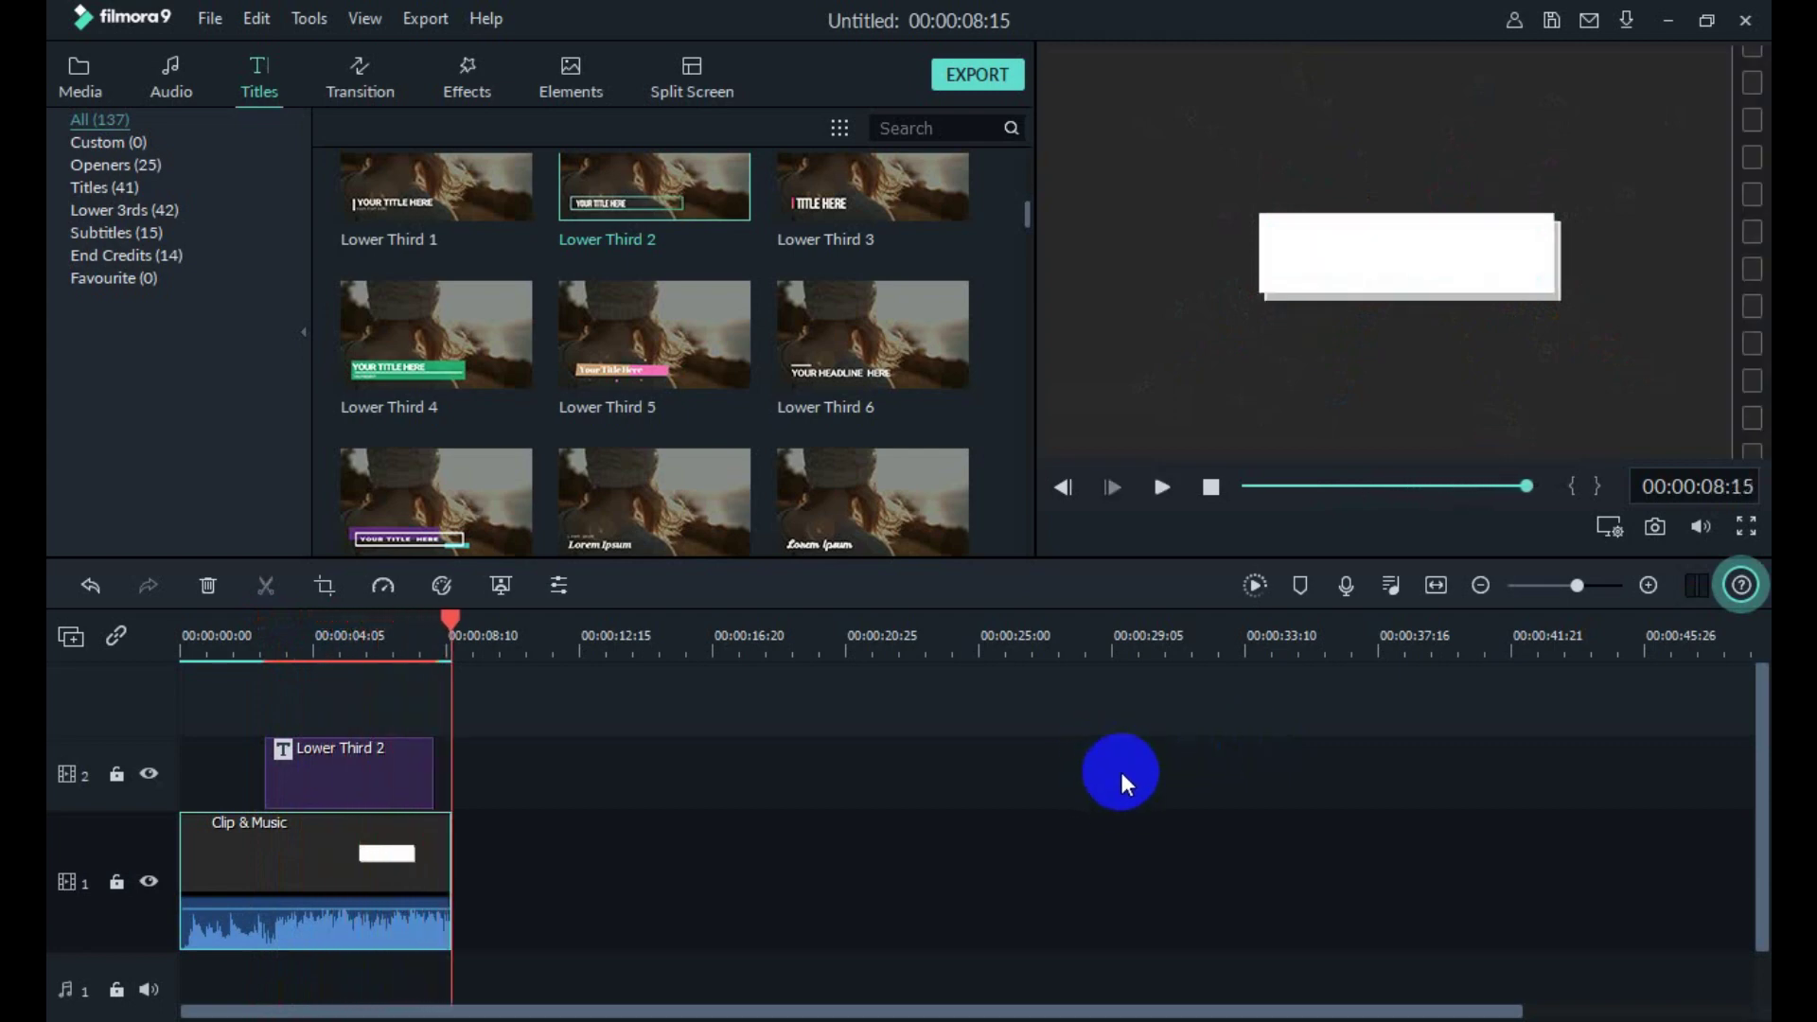
Step: Export the project to the computer as an MP4 file named intro3
{"action": "left_click", "coordinate": [988, 71]}
{"action": "key", "text": "Return"}
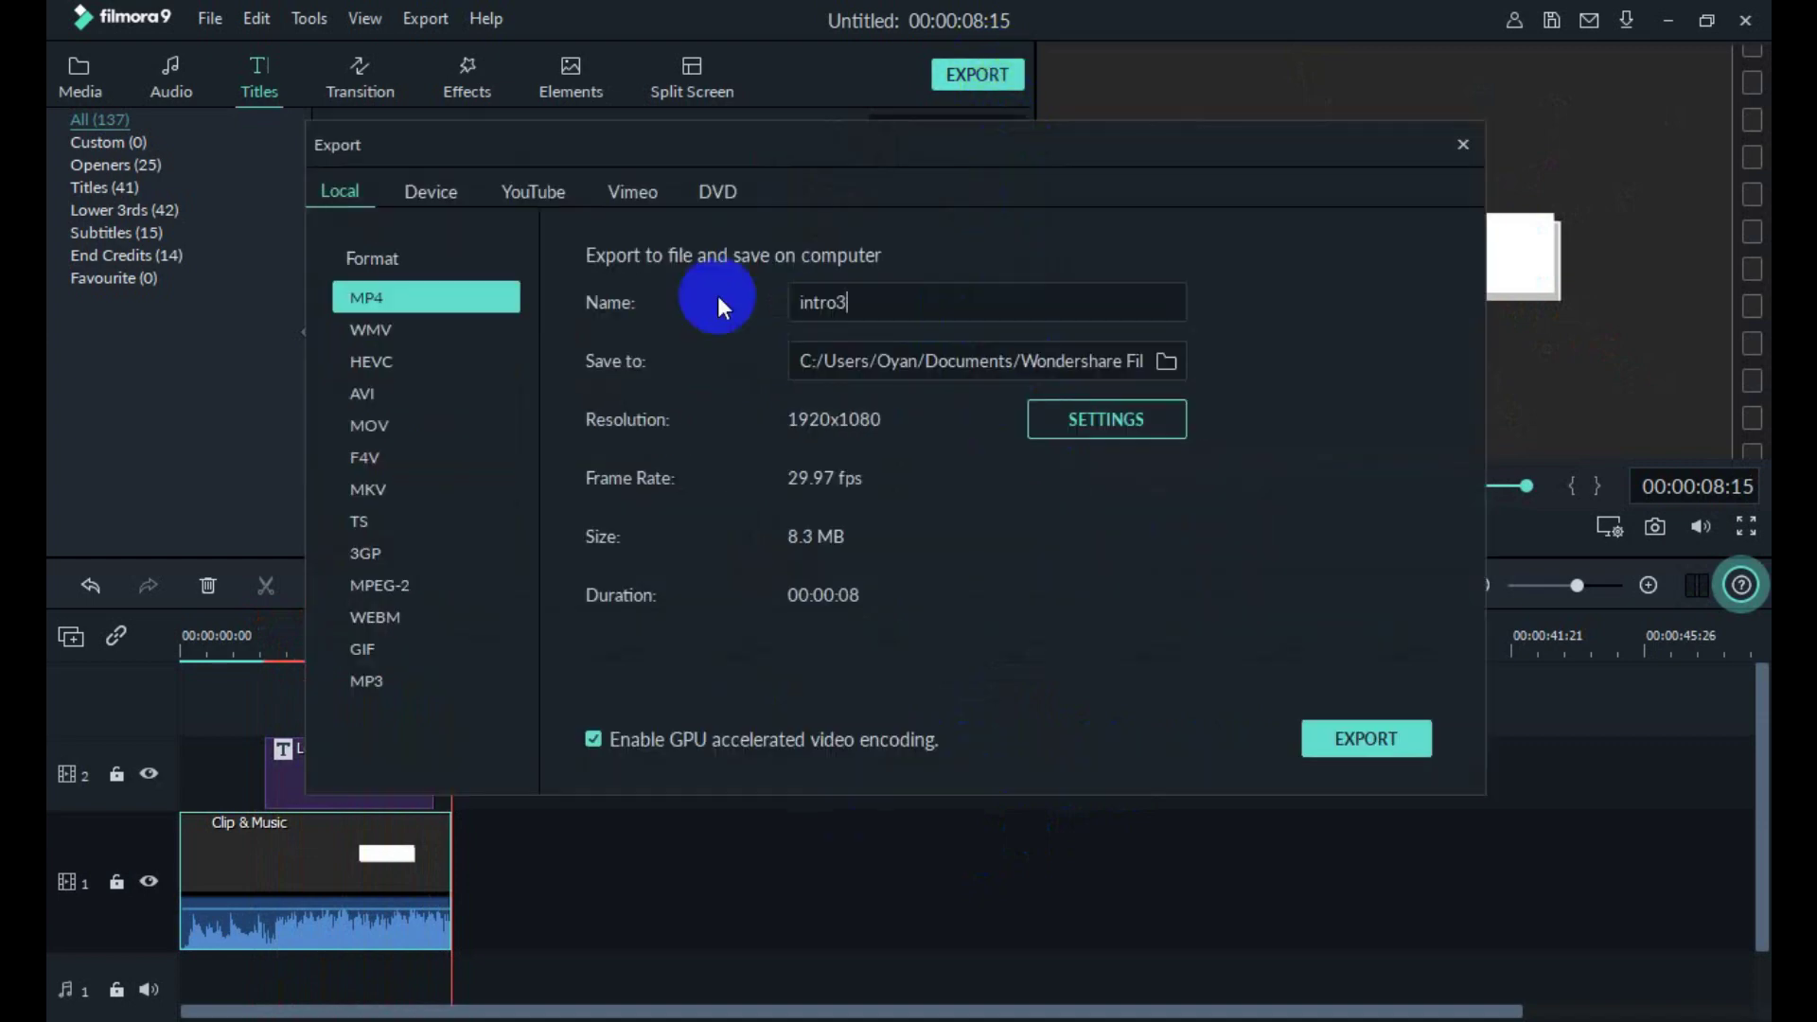
{"action": "left_click", "coordinate": [1368, 738]}
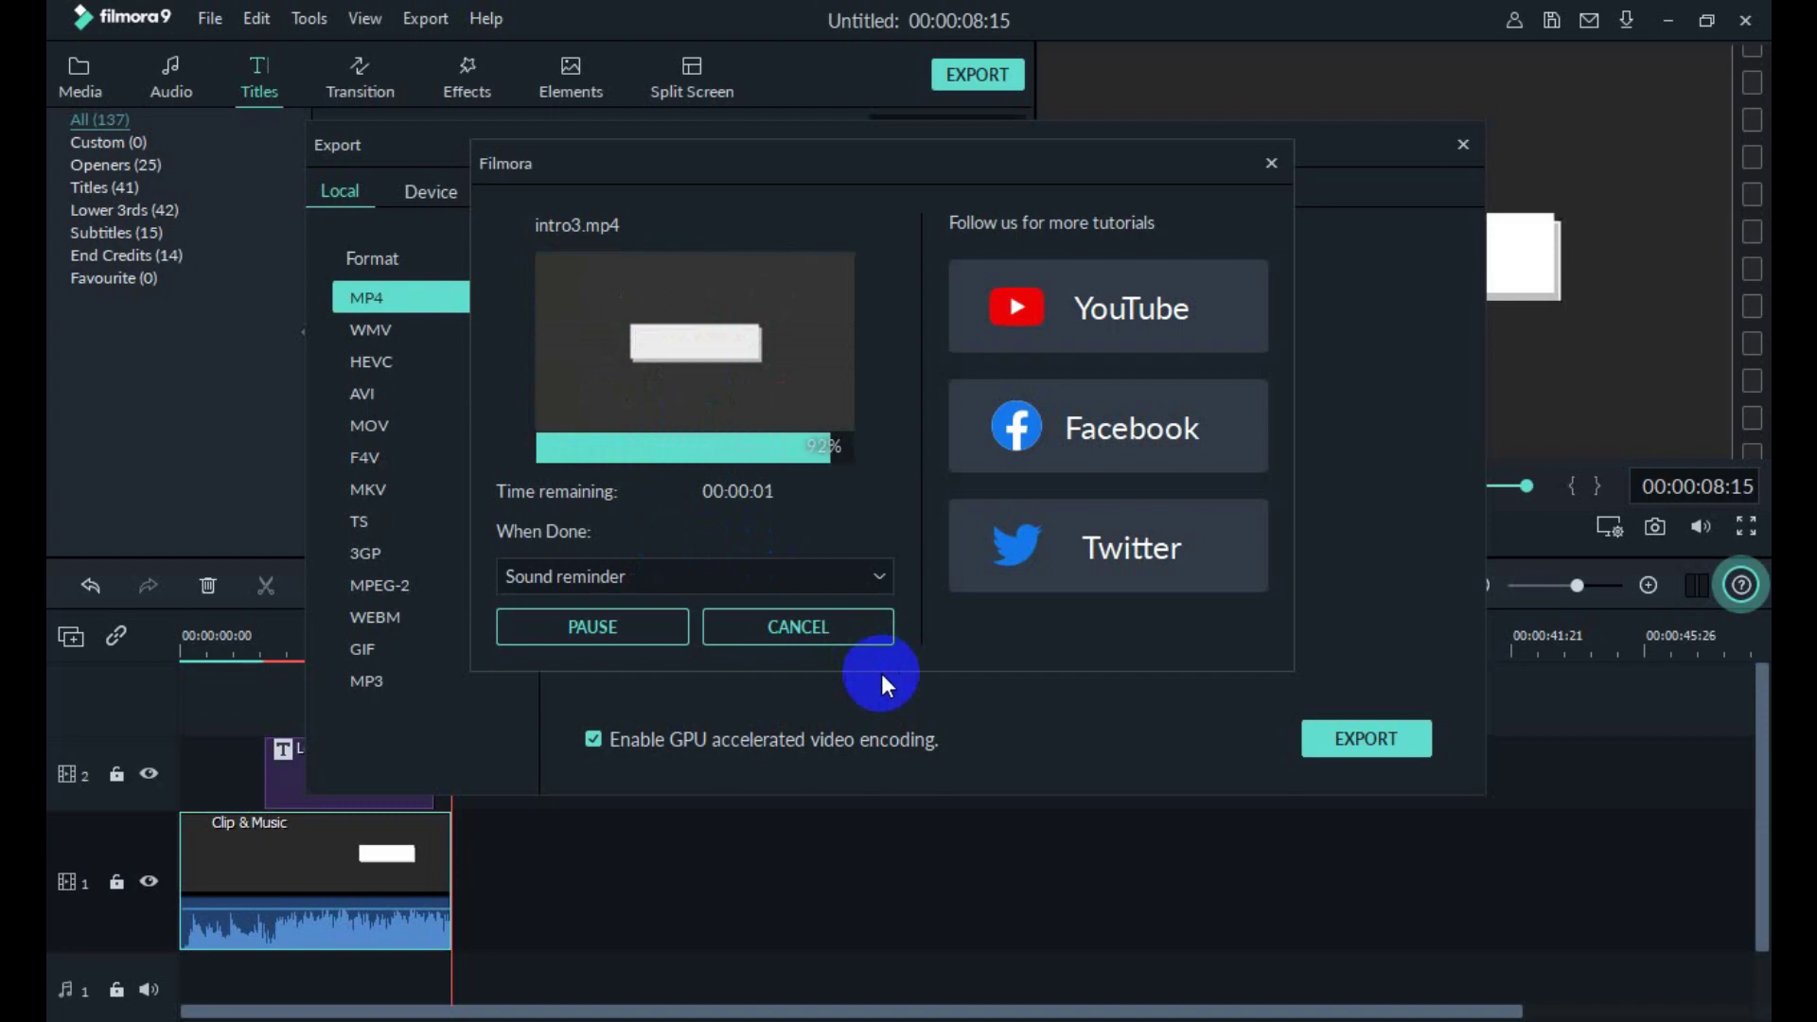
Step: Find the exported intro3 video in its output folder, play it to check the result, and close the player
{"action": "left_click", "coordinate": [606, 626]}
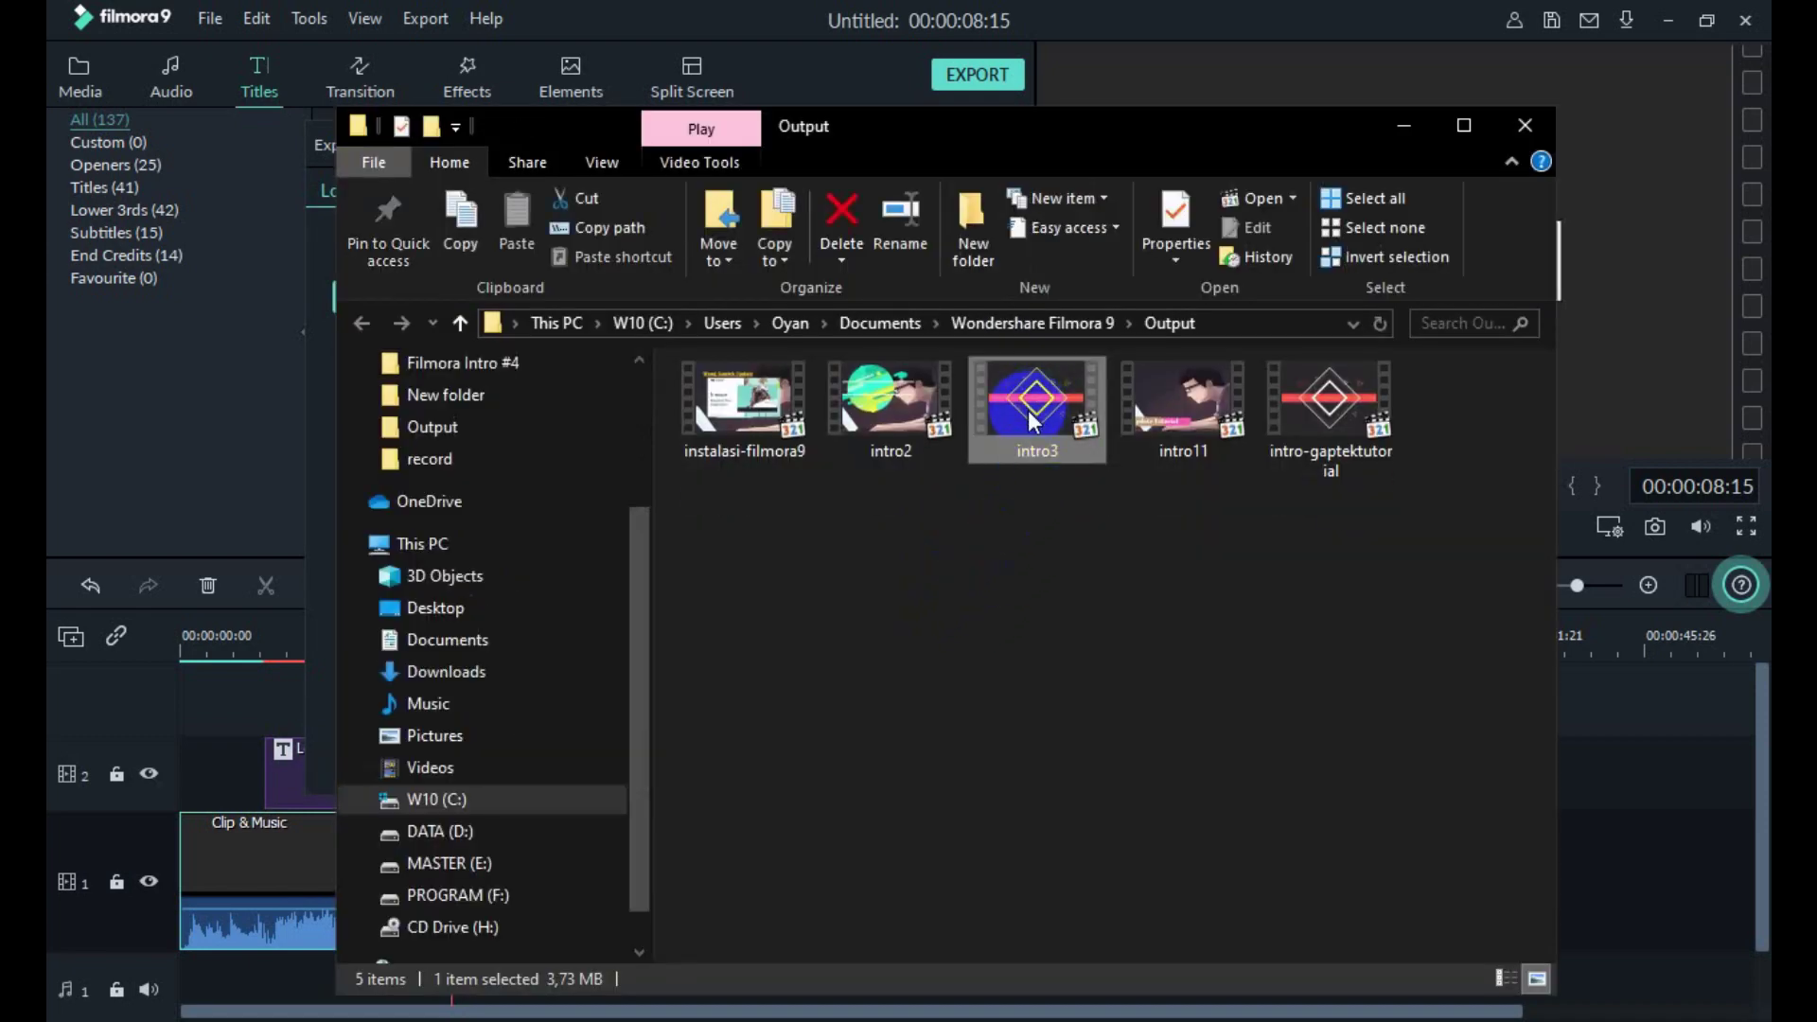
{"action": "left_click", "coordinate": [1038, 409]}
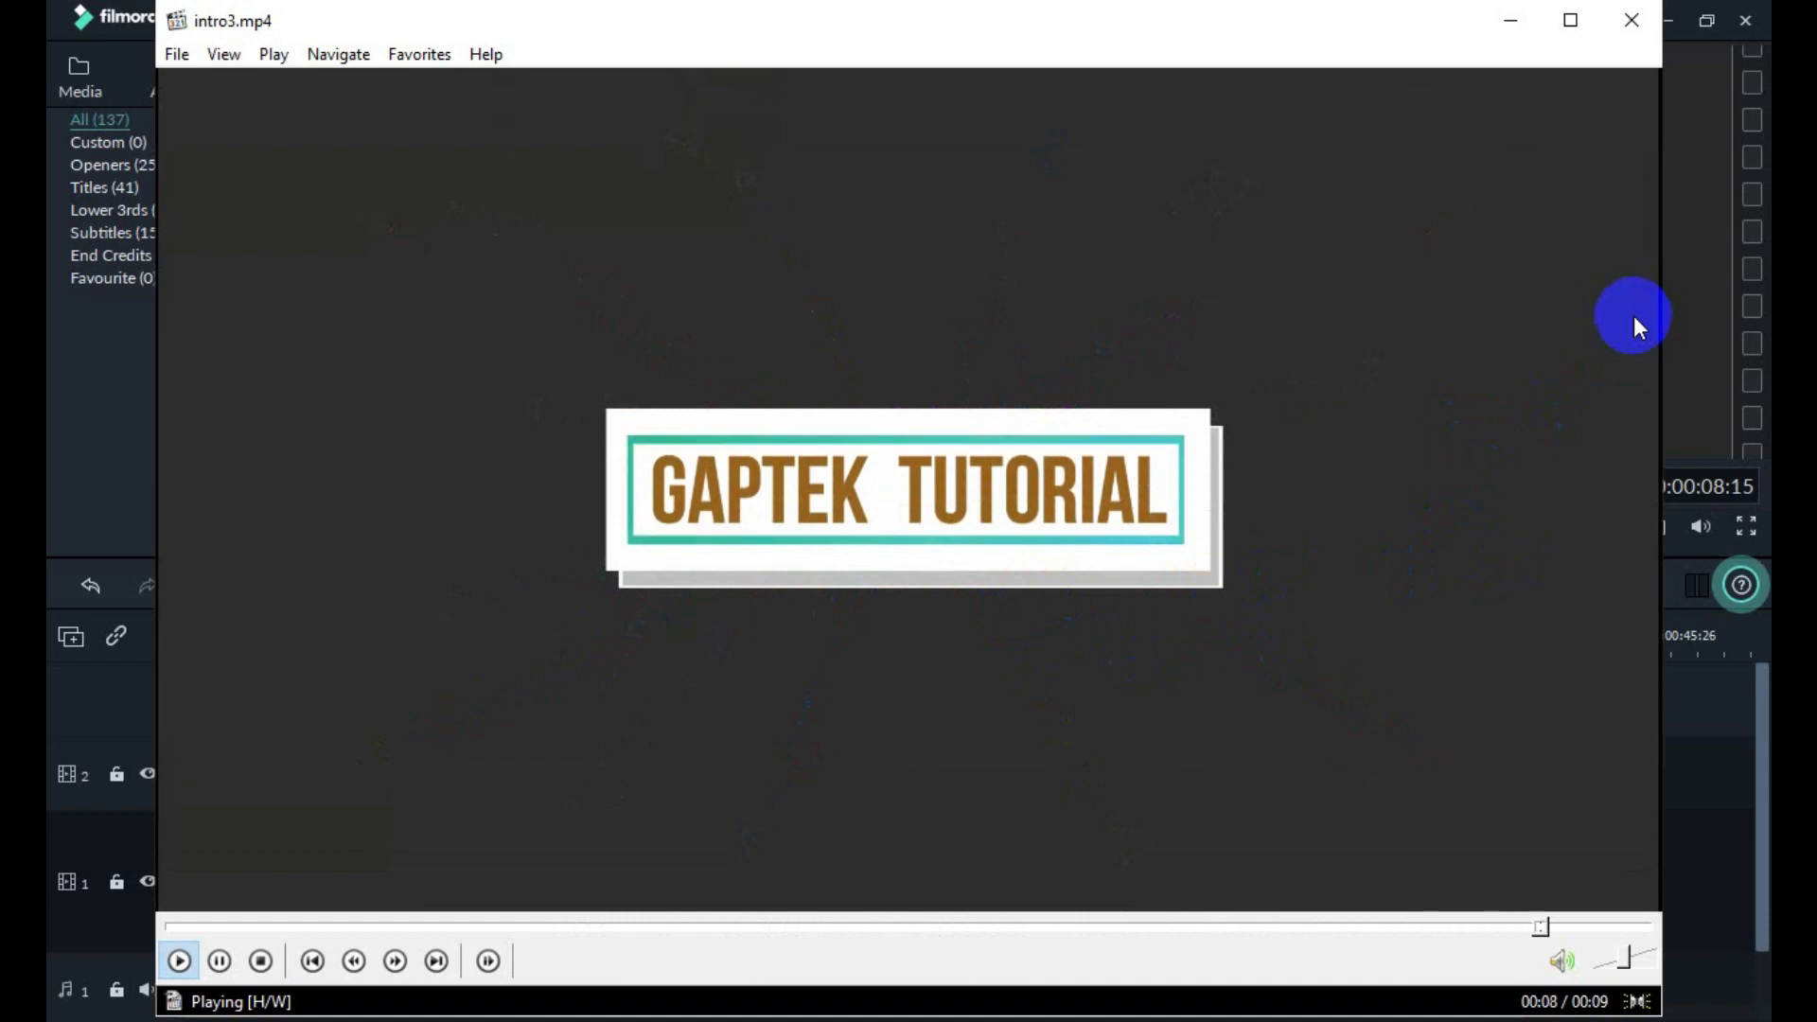
{"action": "left_click", "coordinate": [1634, 19]}
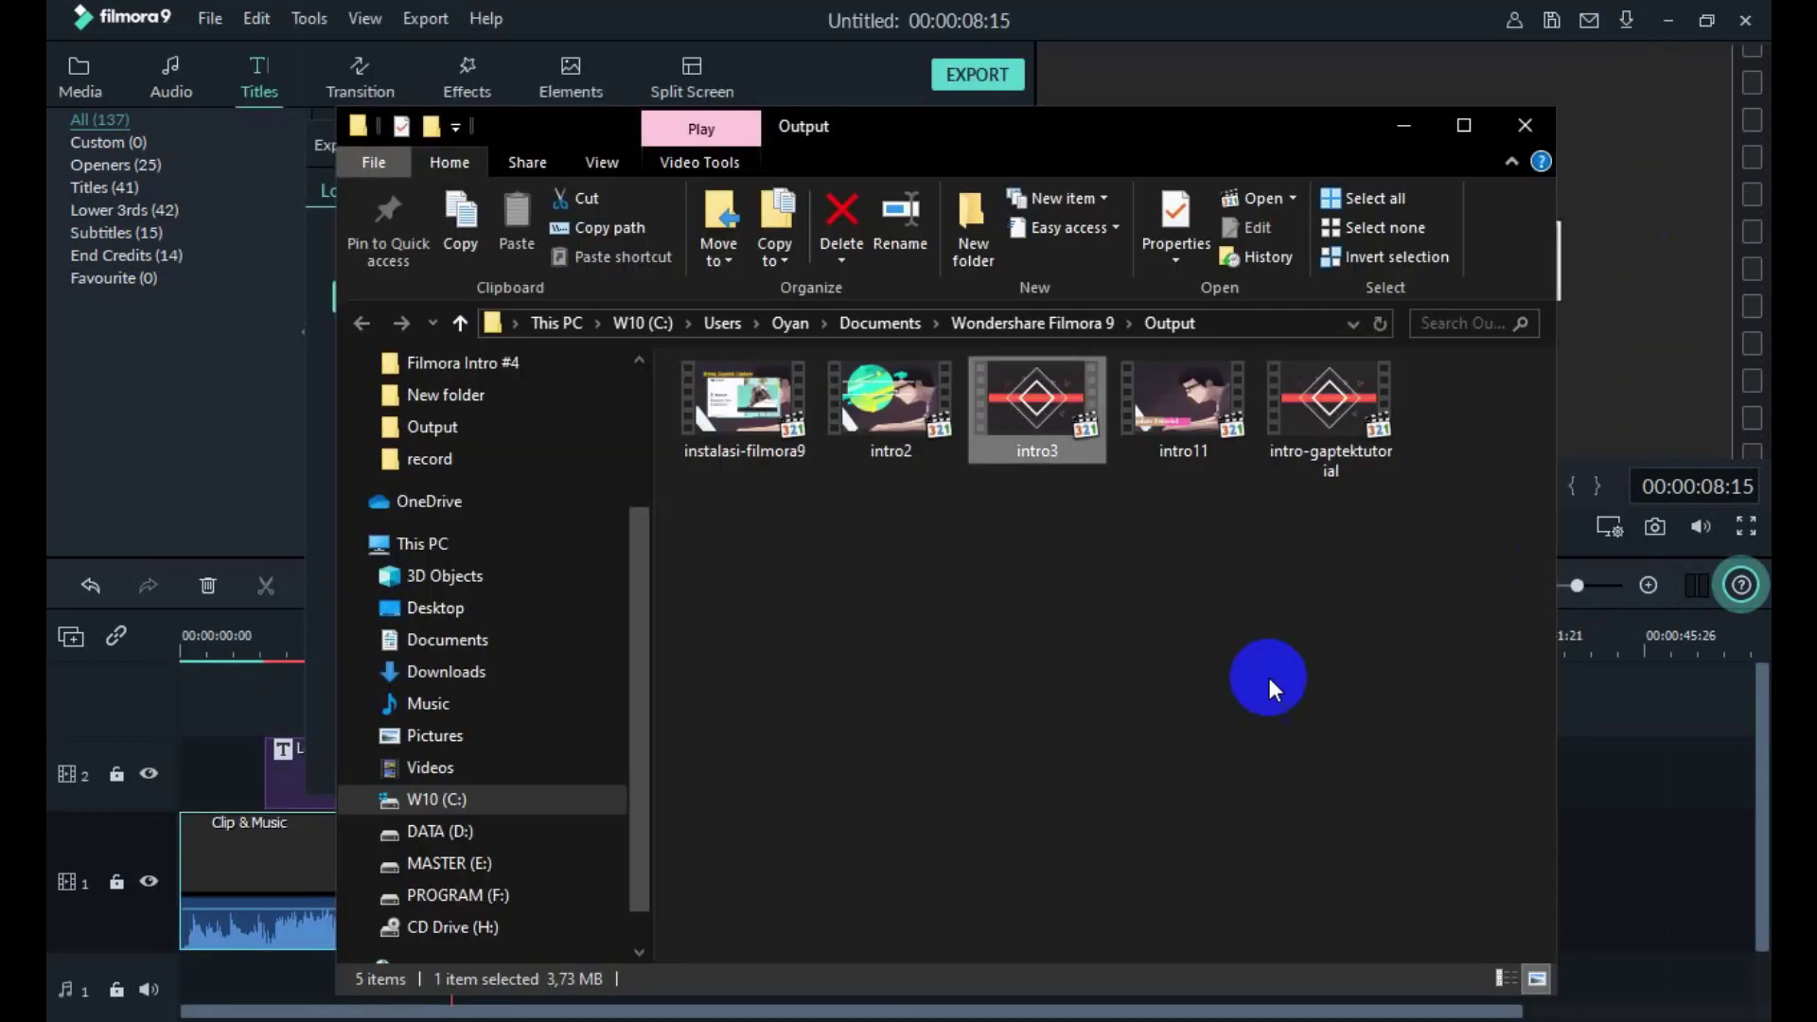
Step: Minimise the output folder, close the export dialog, minimise Filmora9, and switch to the open Notepad note
{"action": "left_click", "coordinate": [1407, 125]}
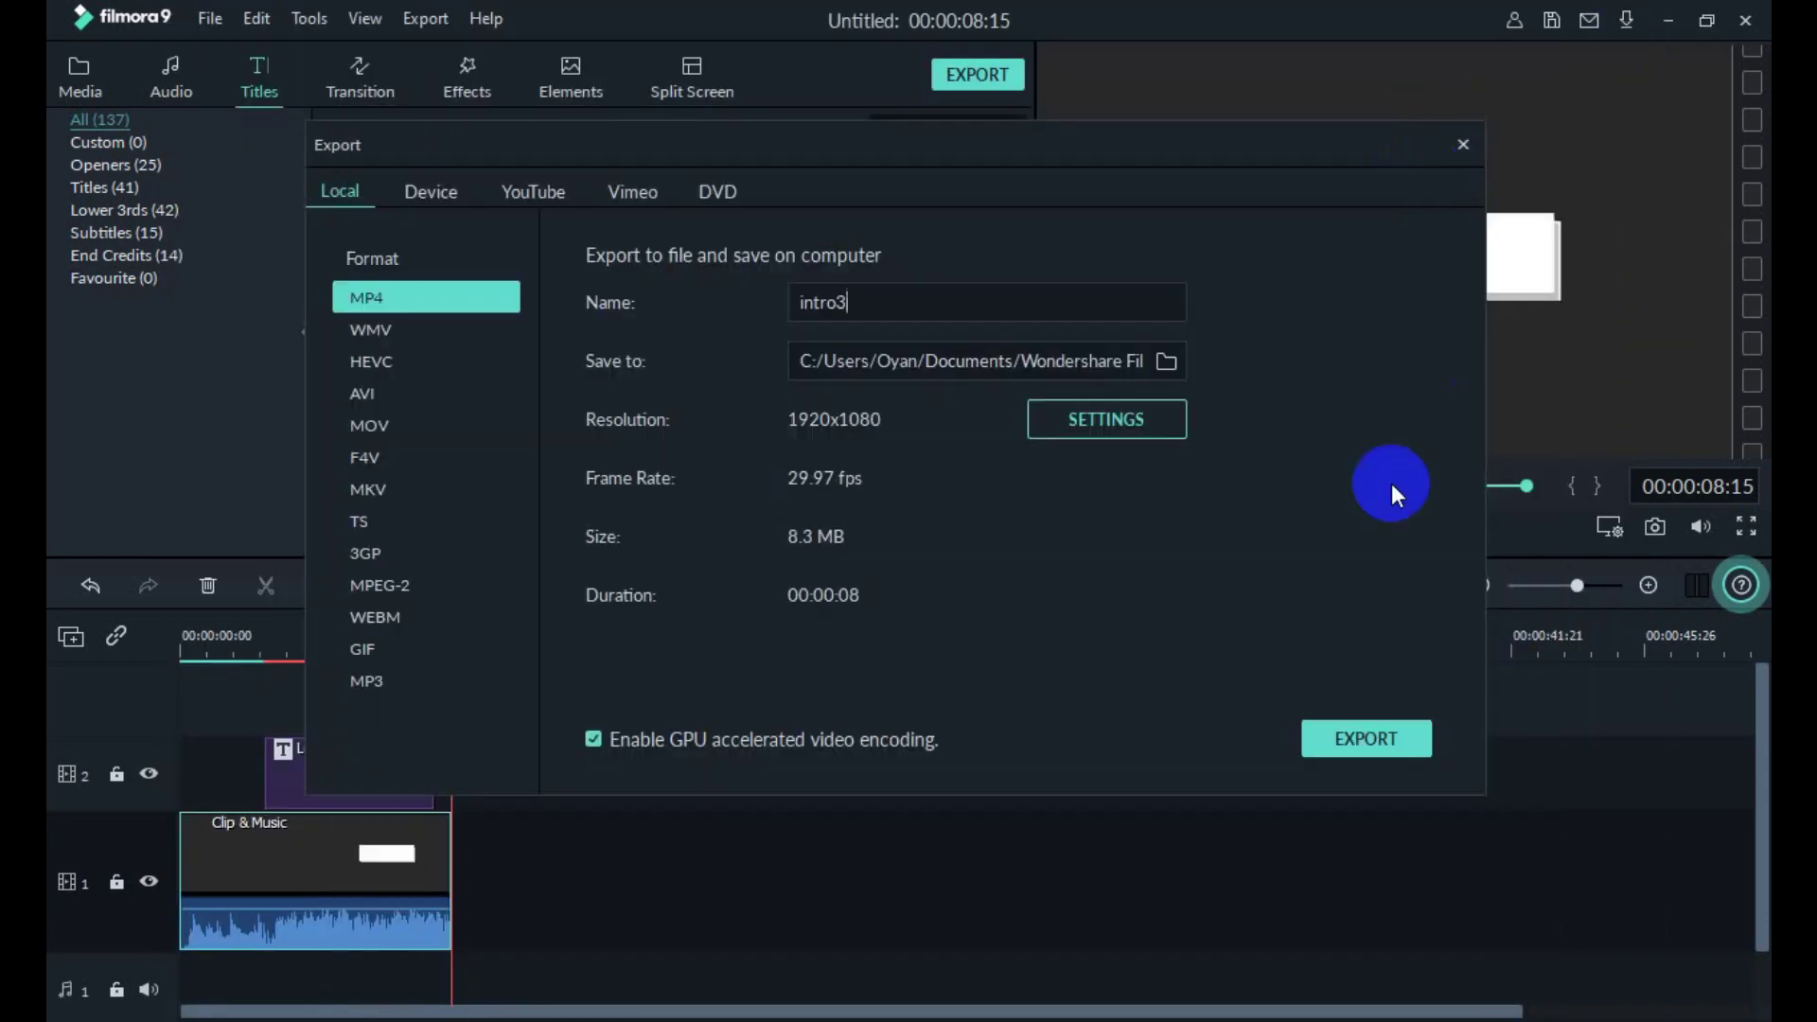
{"action": "left_click", "coordinate": [1462, 144]}
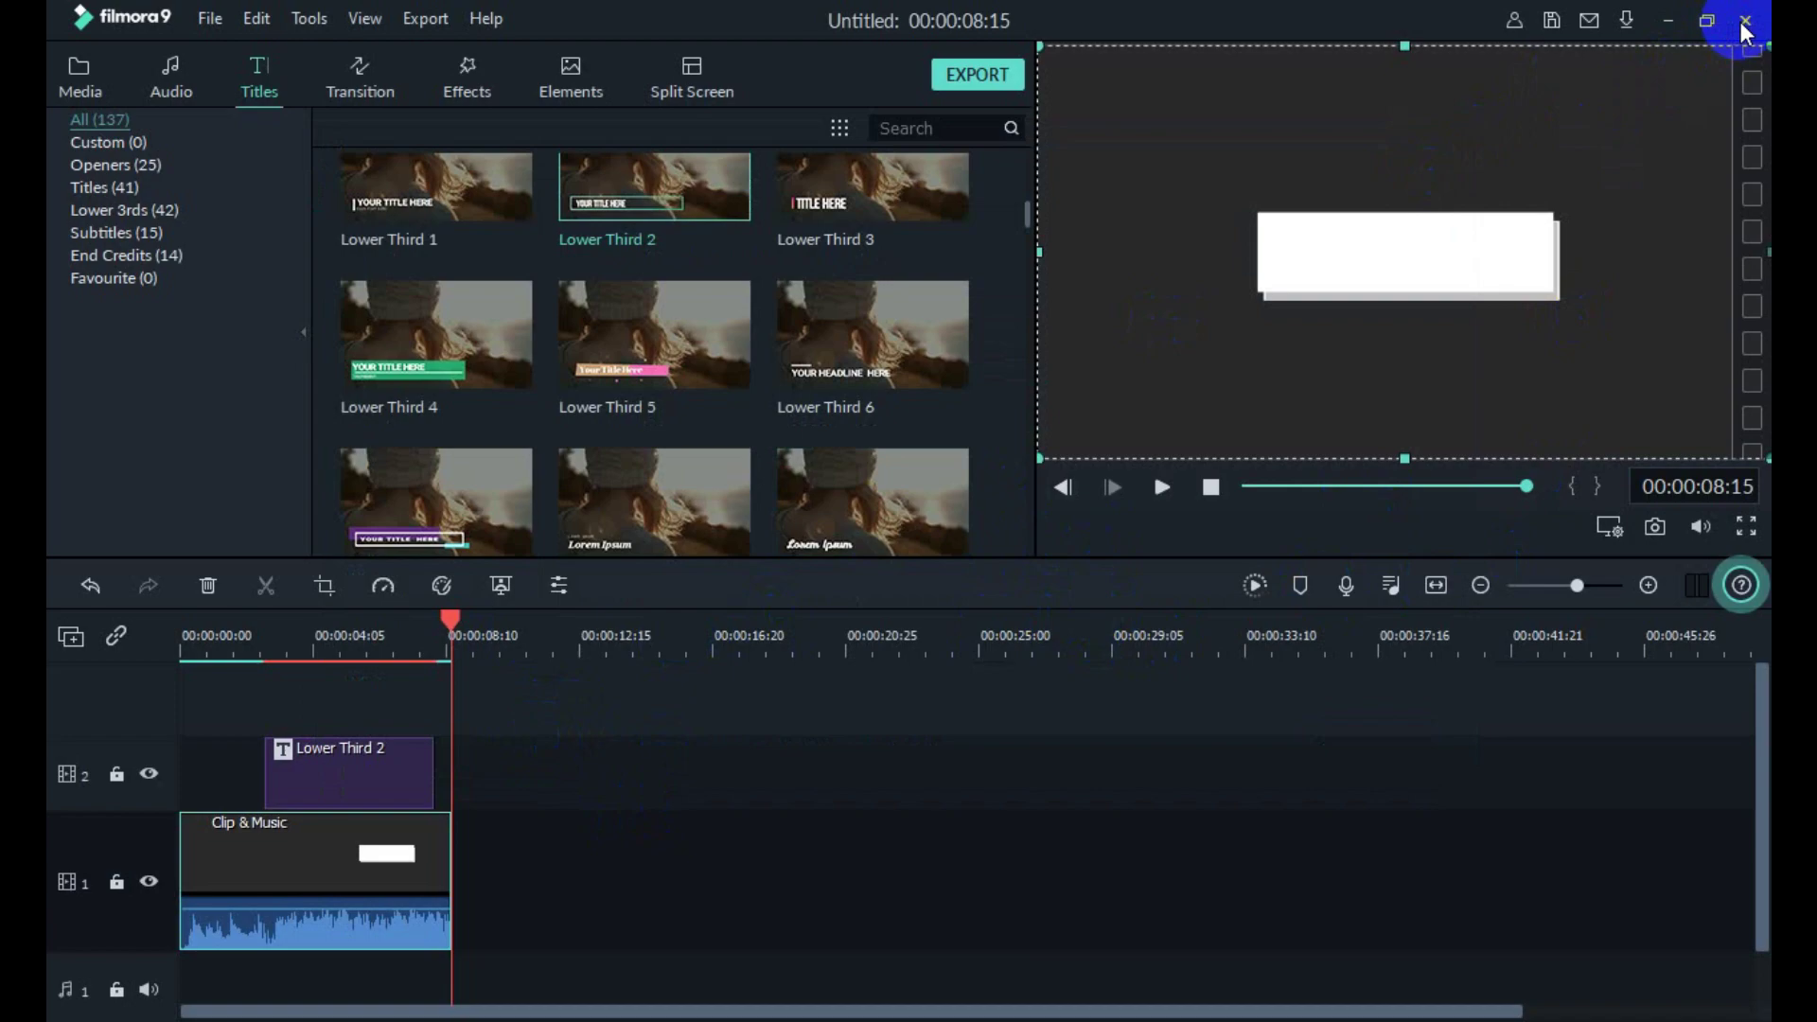
{"action": "left_click", "coordinate": [1662, 20]}
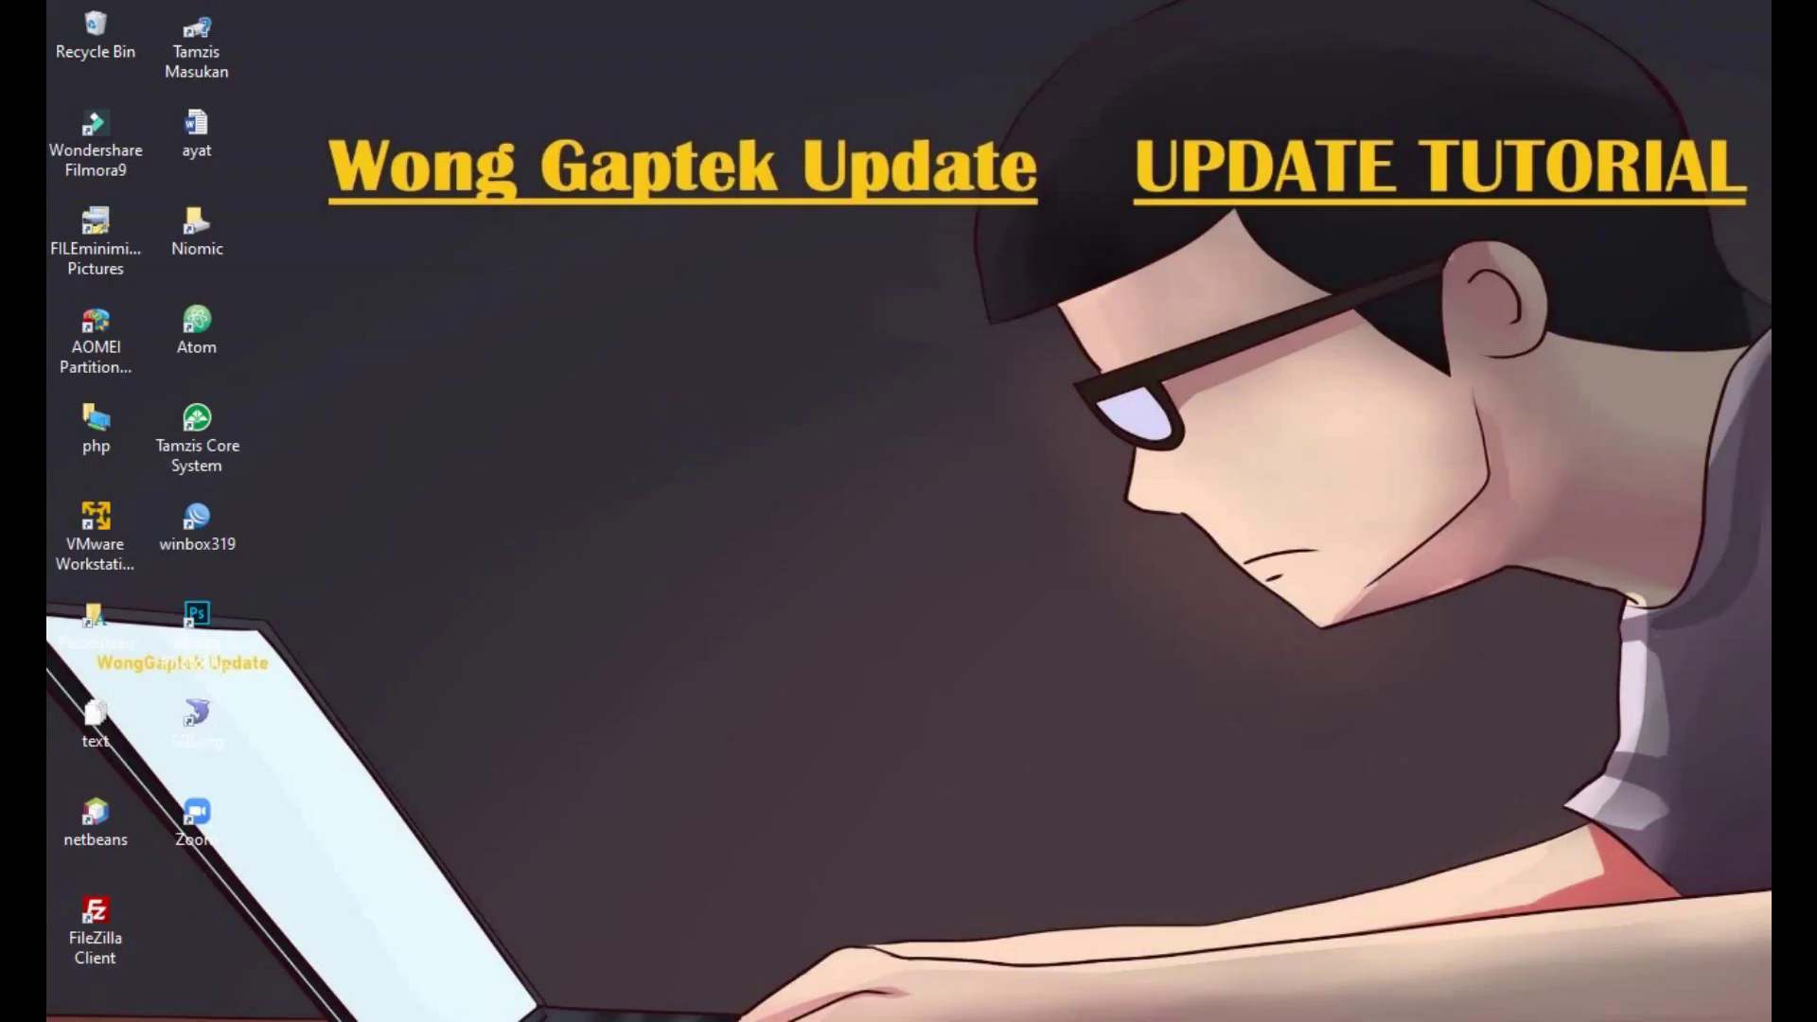
{"action": "key", "text": "alt+Tab"}
Step: Add the closing line "ok gaes sekian videonya yaa" below the existing note text, followed by a blank line
{"action": "left_click", "coordinate": [1010, 514]}
{"action": "key", "text": "Return"}
{"action": "key", "text": "Return"}
{"action": "type", "text": "ok ga"}
{"action": "type", "text": "se"}
{"action": "key", "text": "BackSpace"}
{"action": "key", "text": "BackSpace"}
{"action": "key", "text": "BackSpace"}
{"action": "type", "text": "es "}
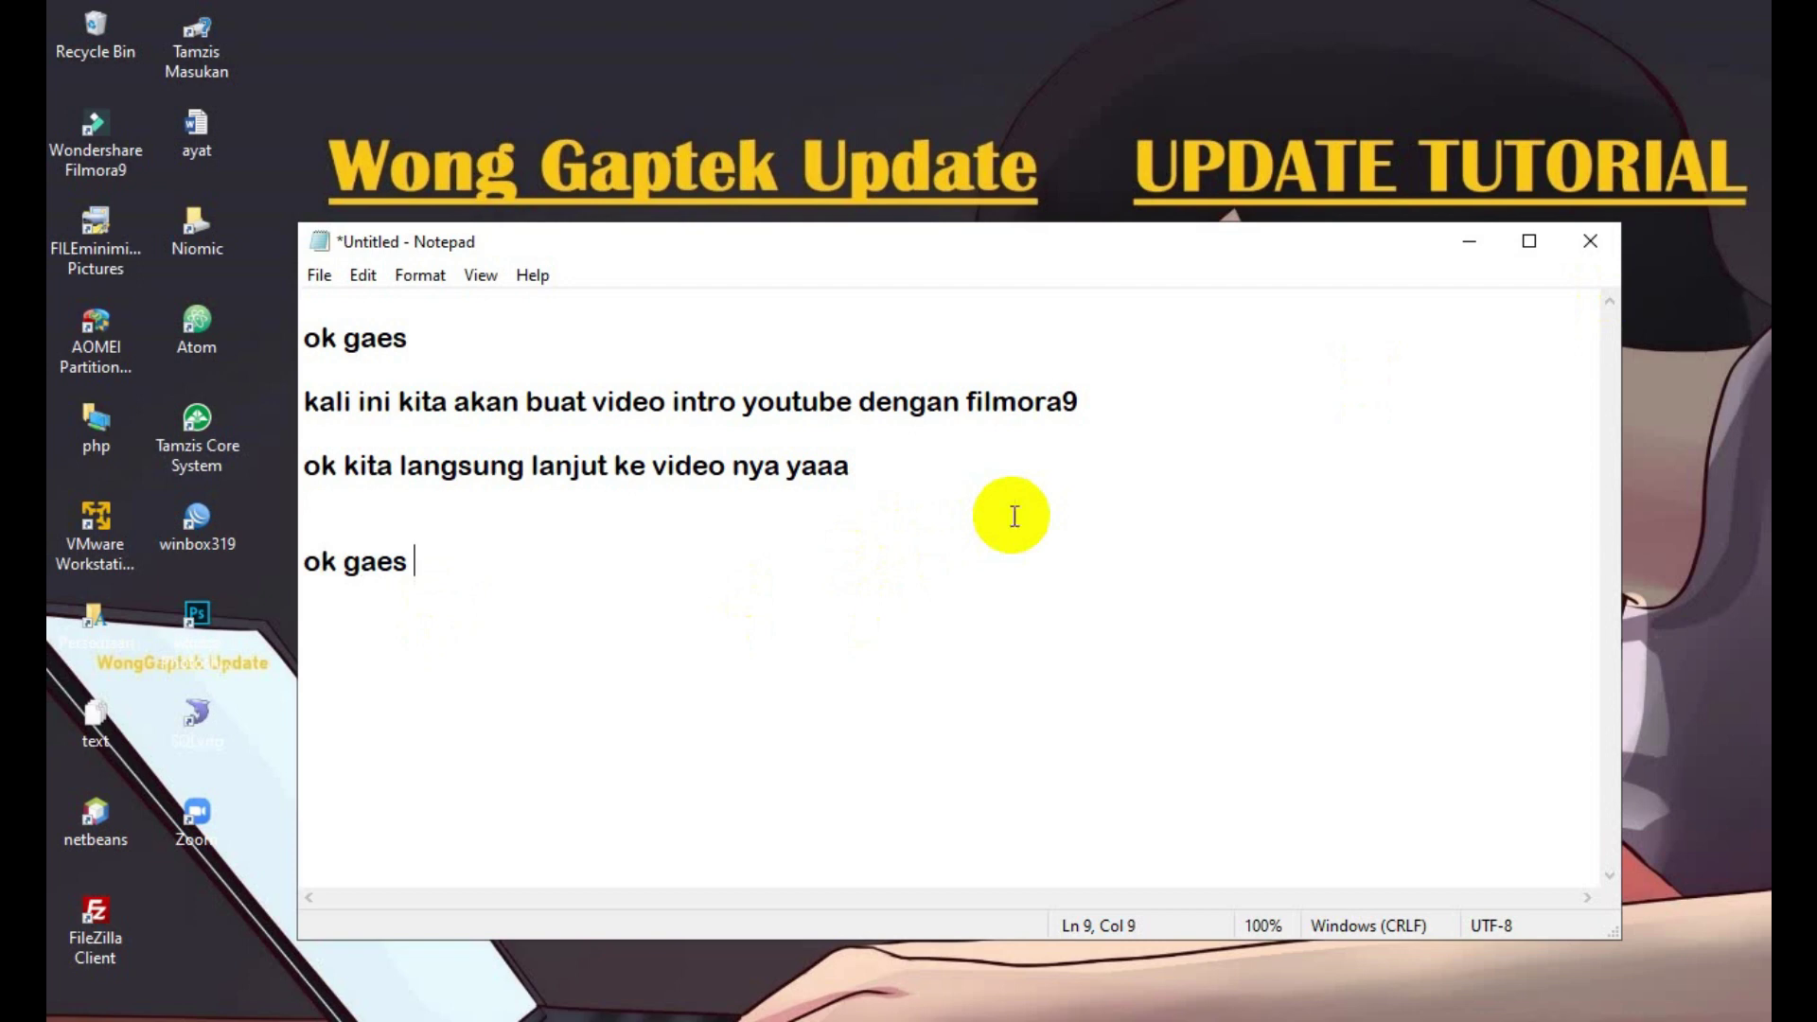
{"action": "type", "text": "sekian vide"}
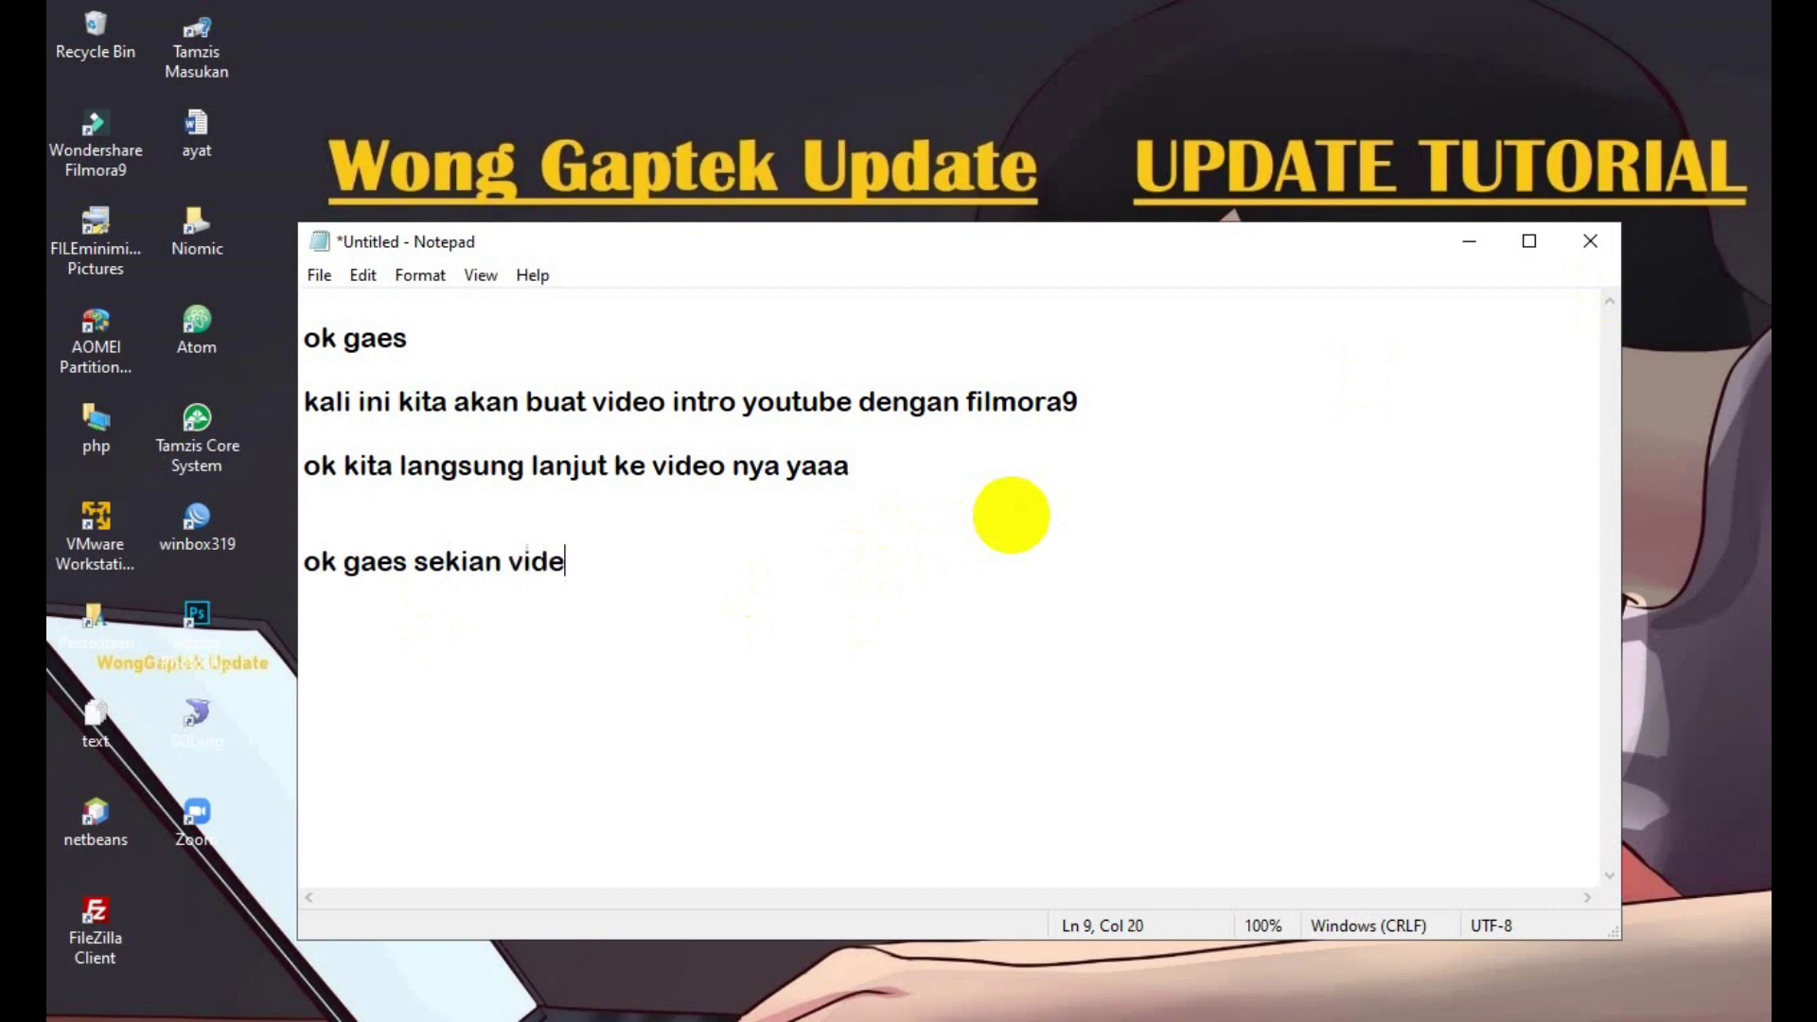
{"action": "type", "text": "onya yaa"}
{"action": "key", "text": "Return"}
{"action": "key", "text": "Return"}
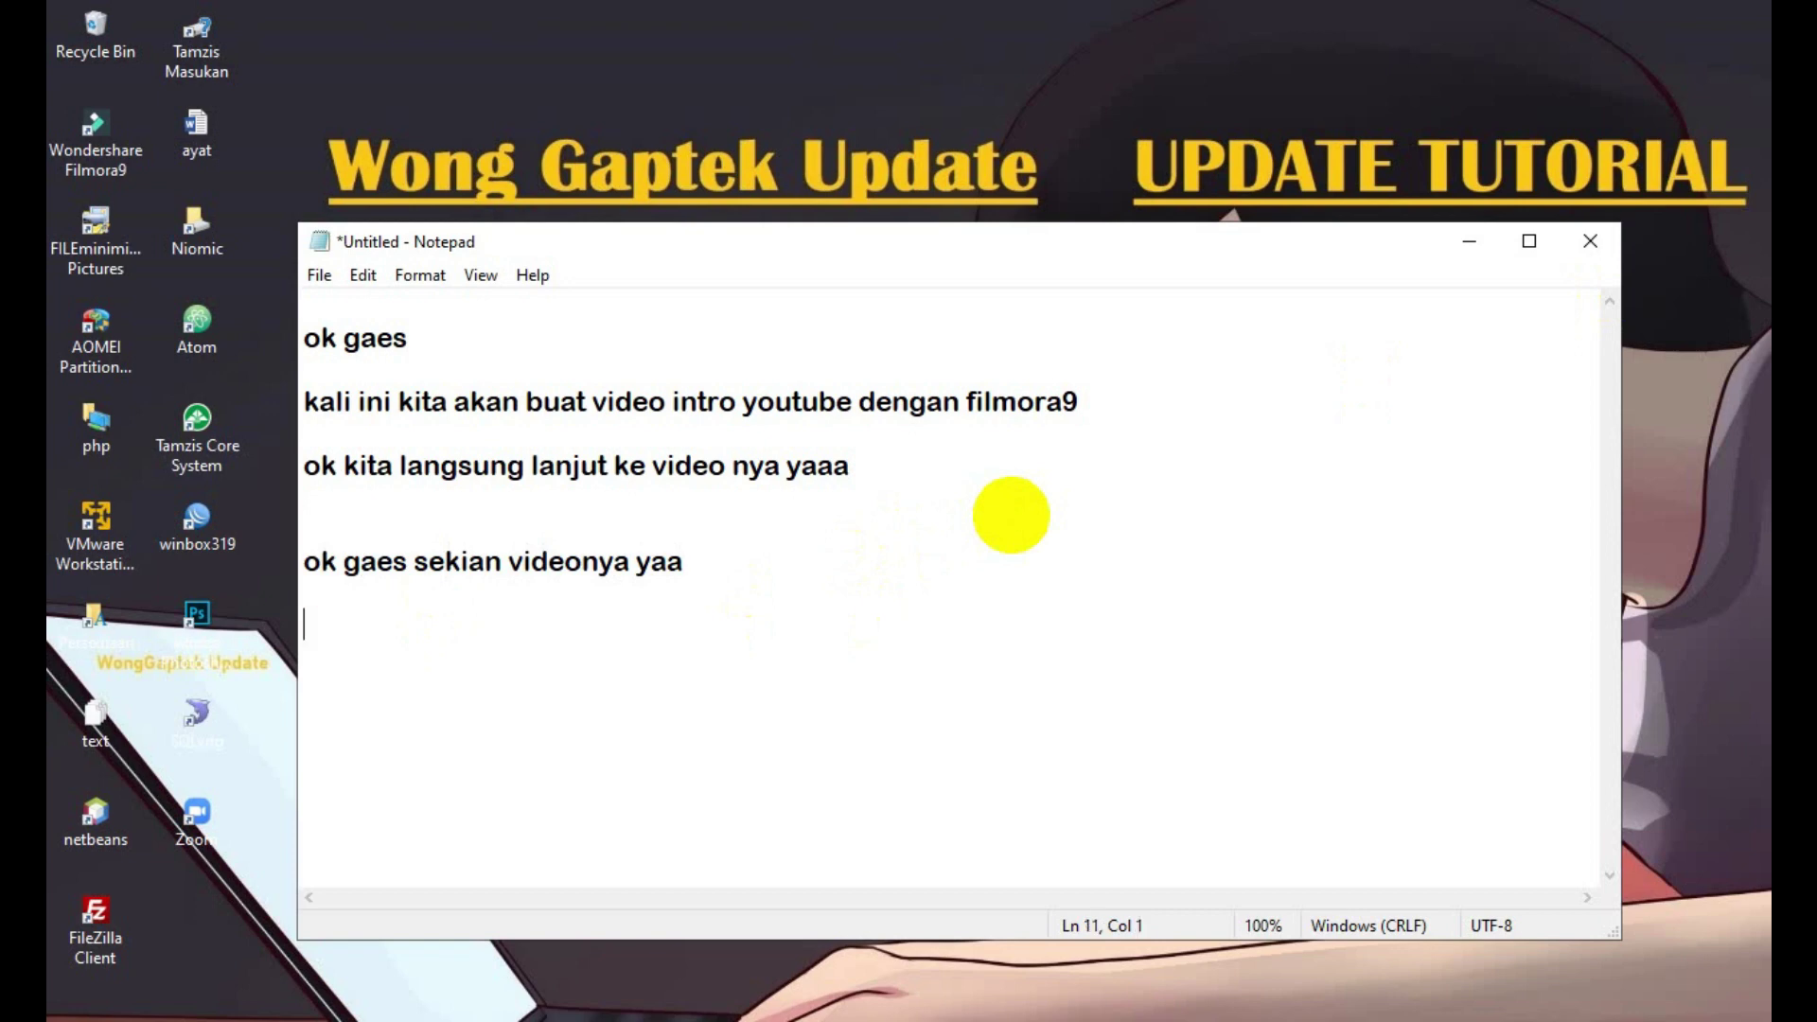
Step: Write the line "jika video ini bermanfaat buat kalian" in the note, followed by a blank line
{"action": "type", "text": "jika vid"}
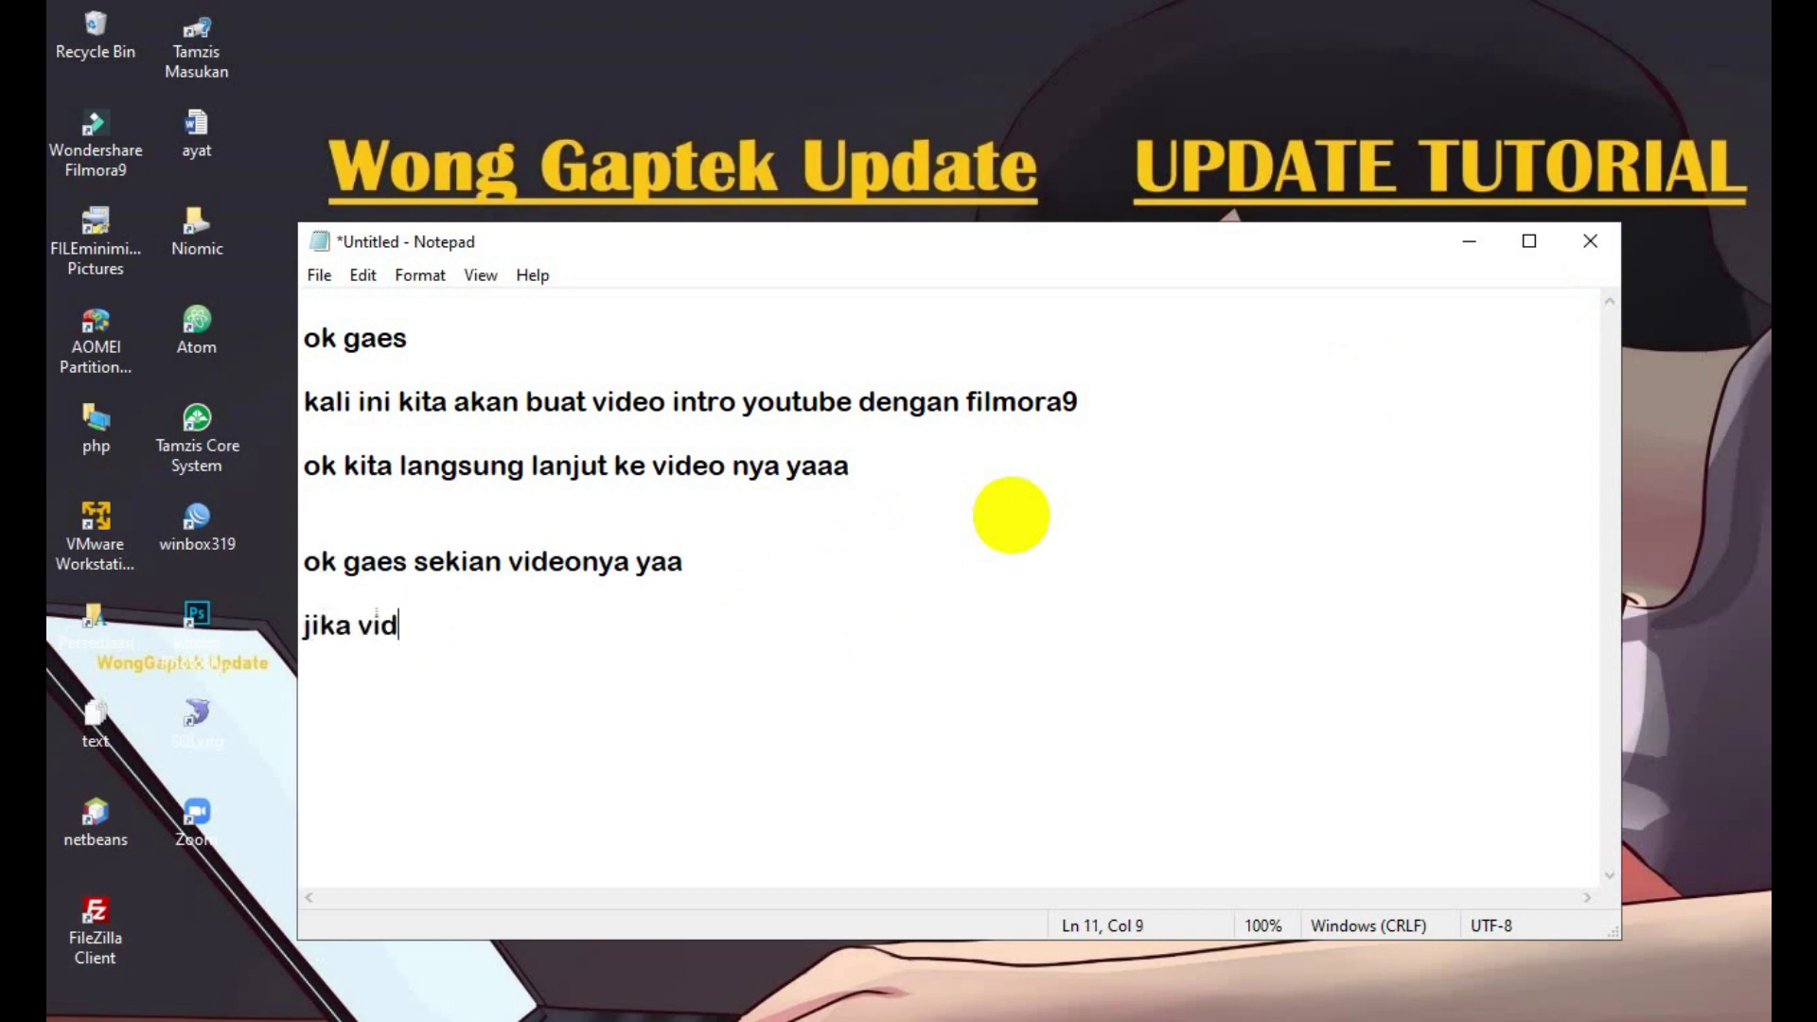
{"action": "type", "text": "eo ini ber"}
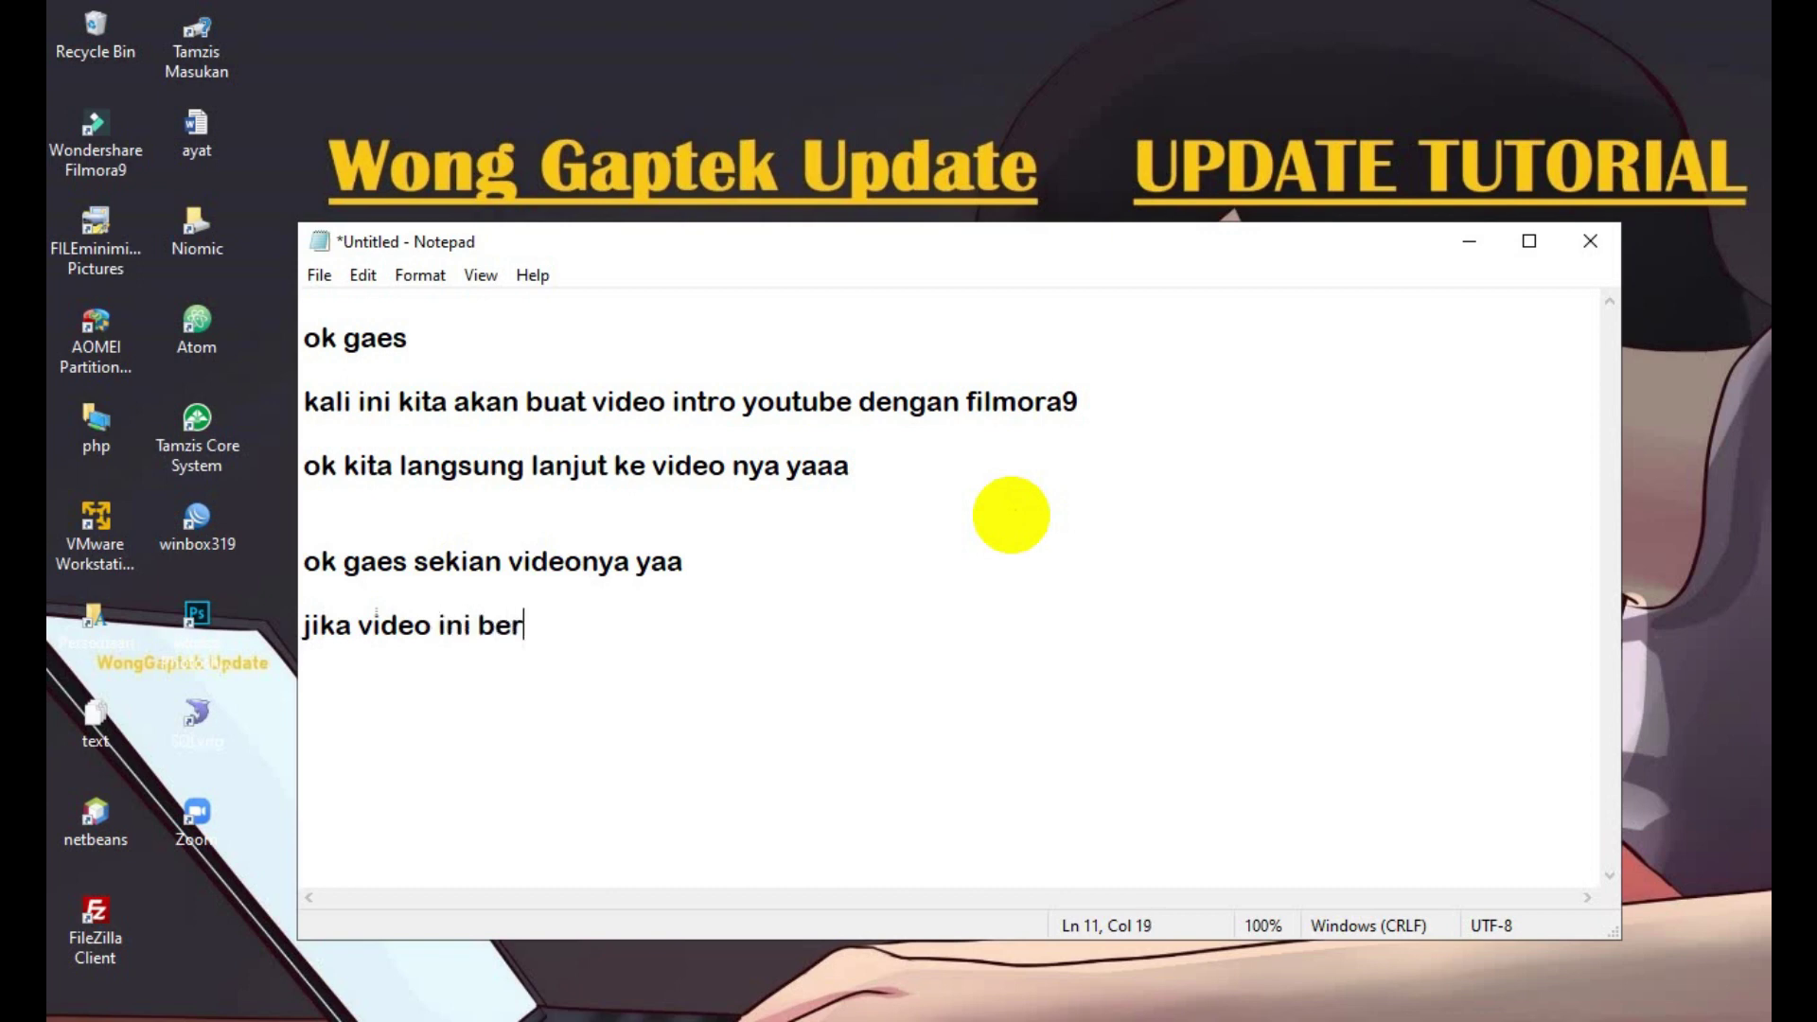
{"action": "type", "text": "manfaat "}
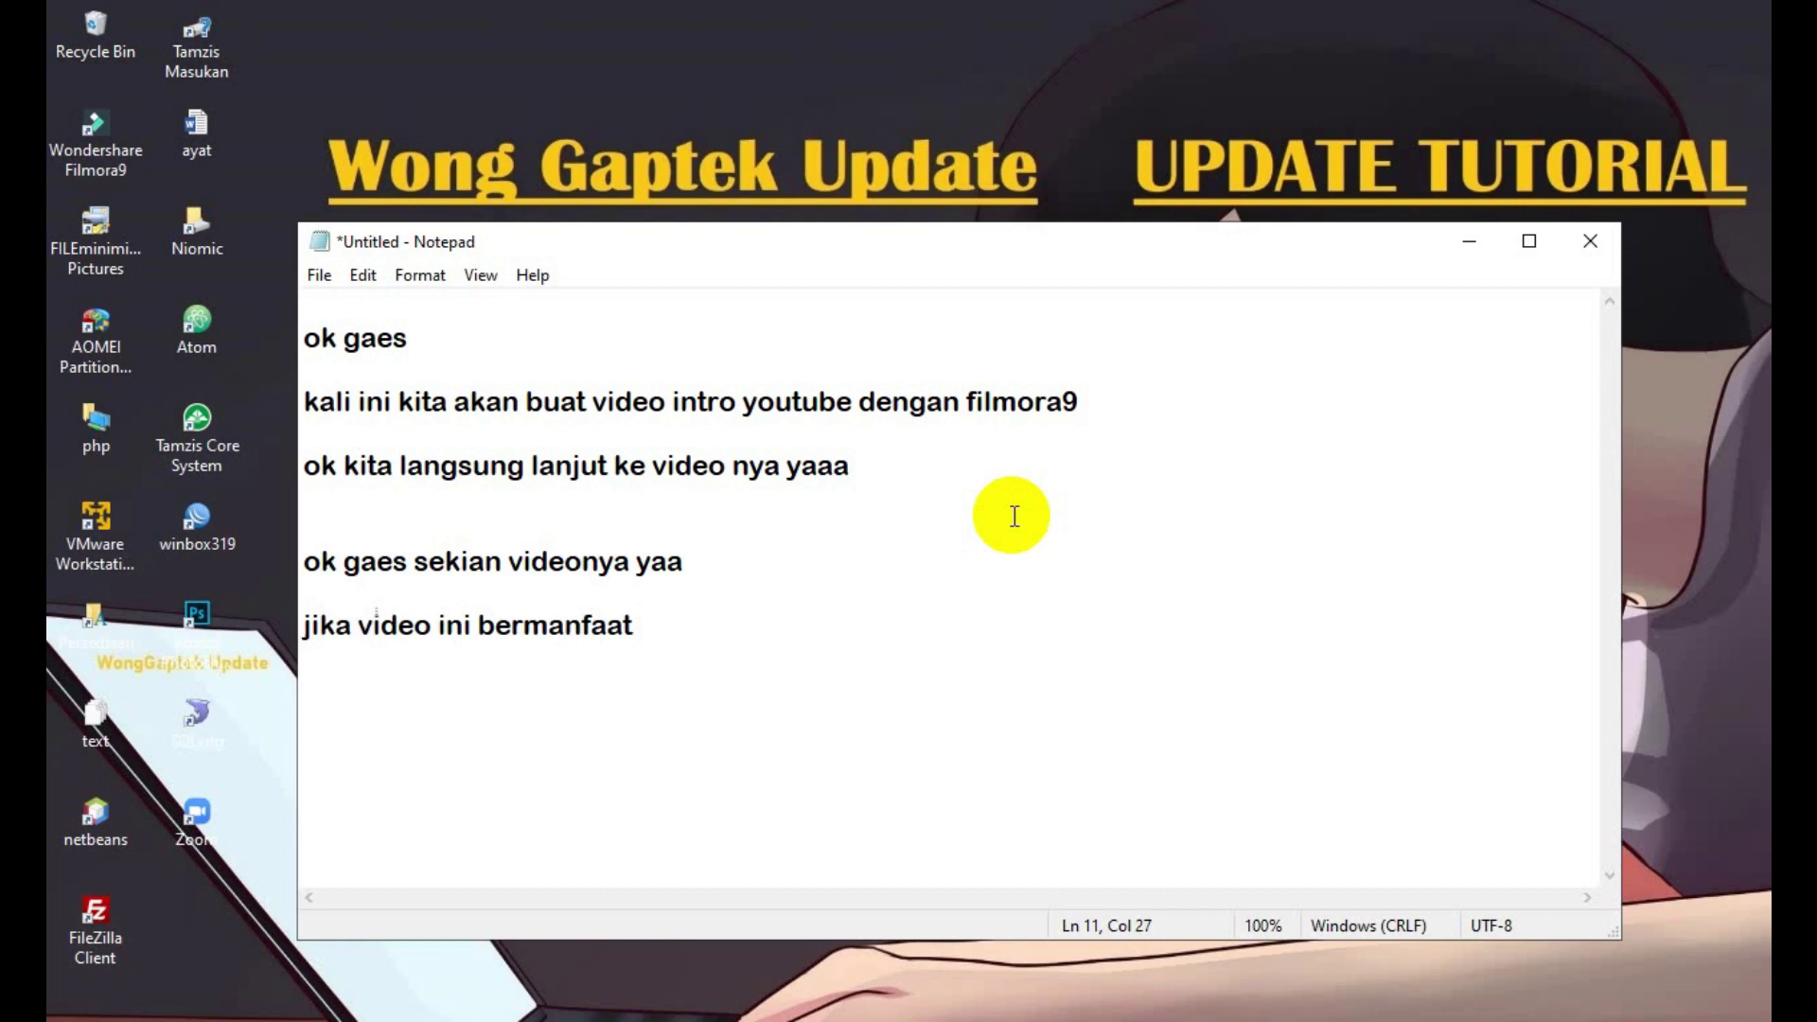
{"action": "type", "text": "buat kalian"}
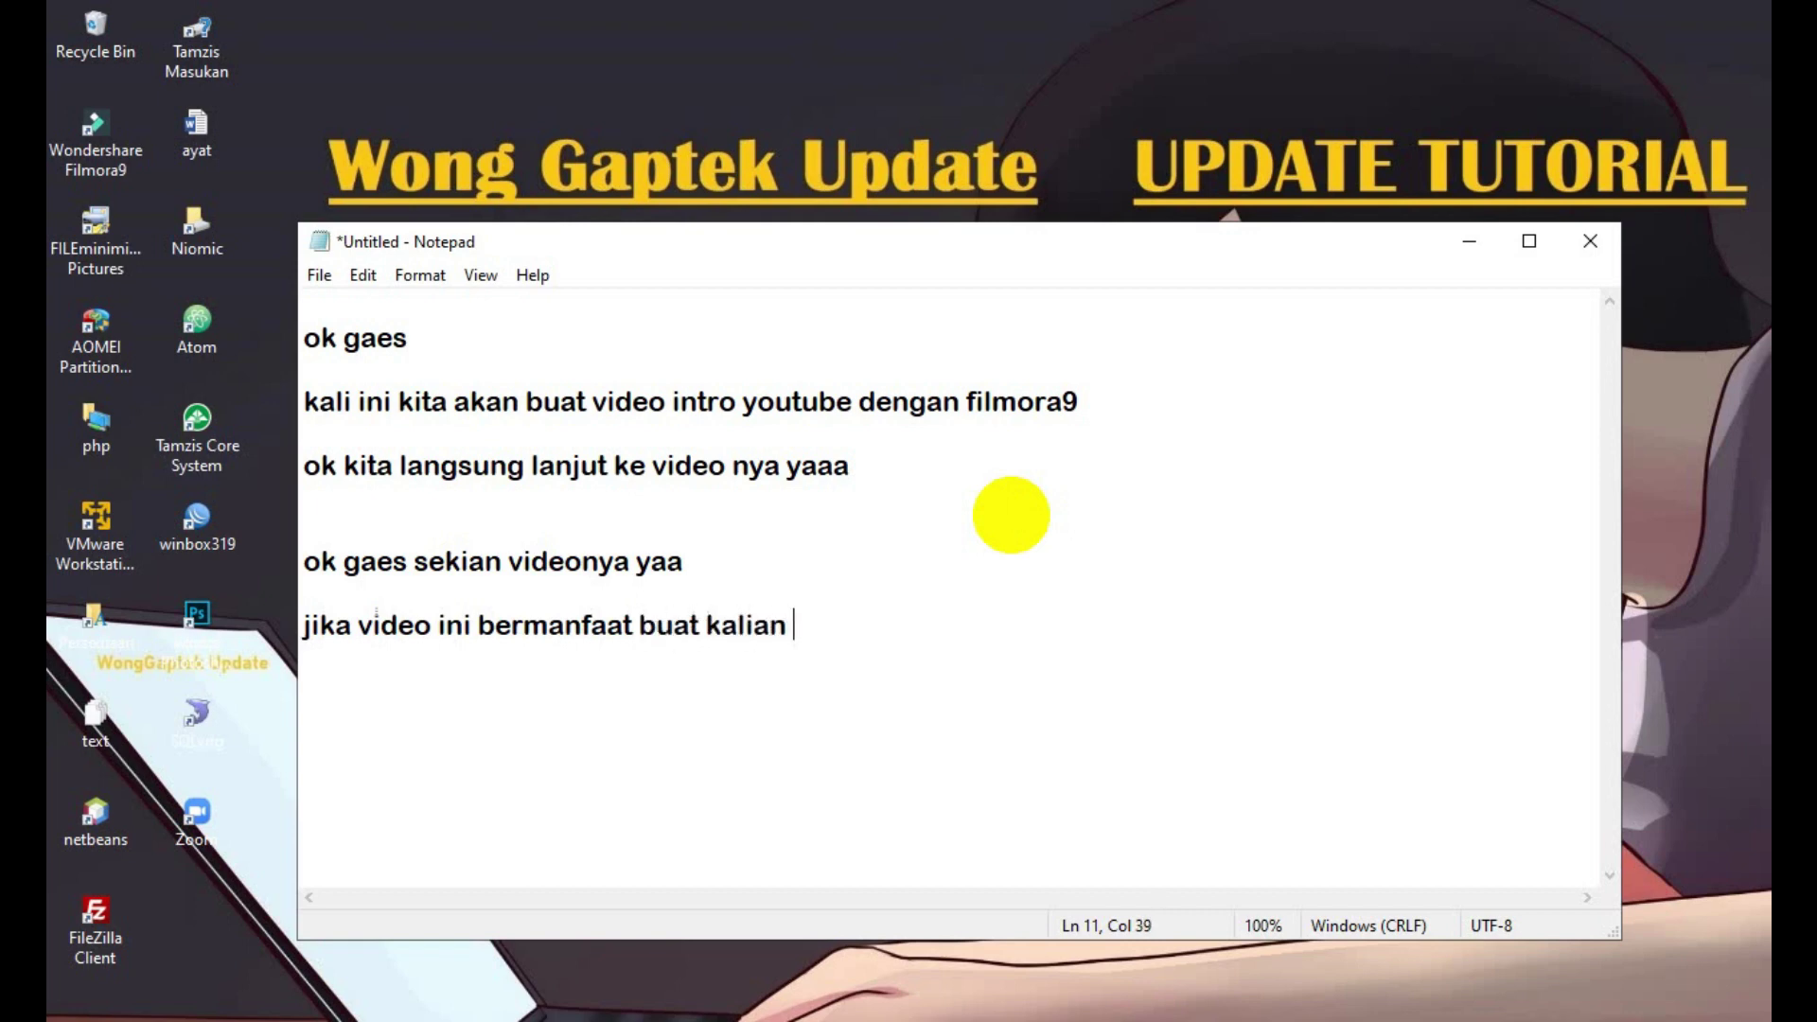
{"action": "key", "text": "Return"}
{"action": "key", "text": "Return"}
Step: Add the line "jangan lupa yaa subscribe , like, comment dan share" to the note, followed by a blank line
{"action": "type", "text": "jangan lup"}
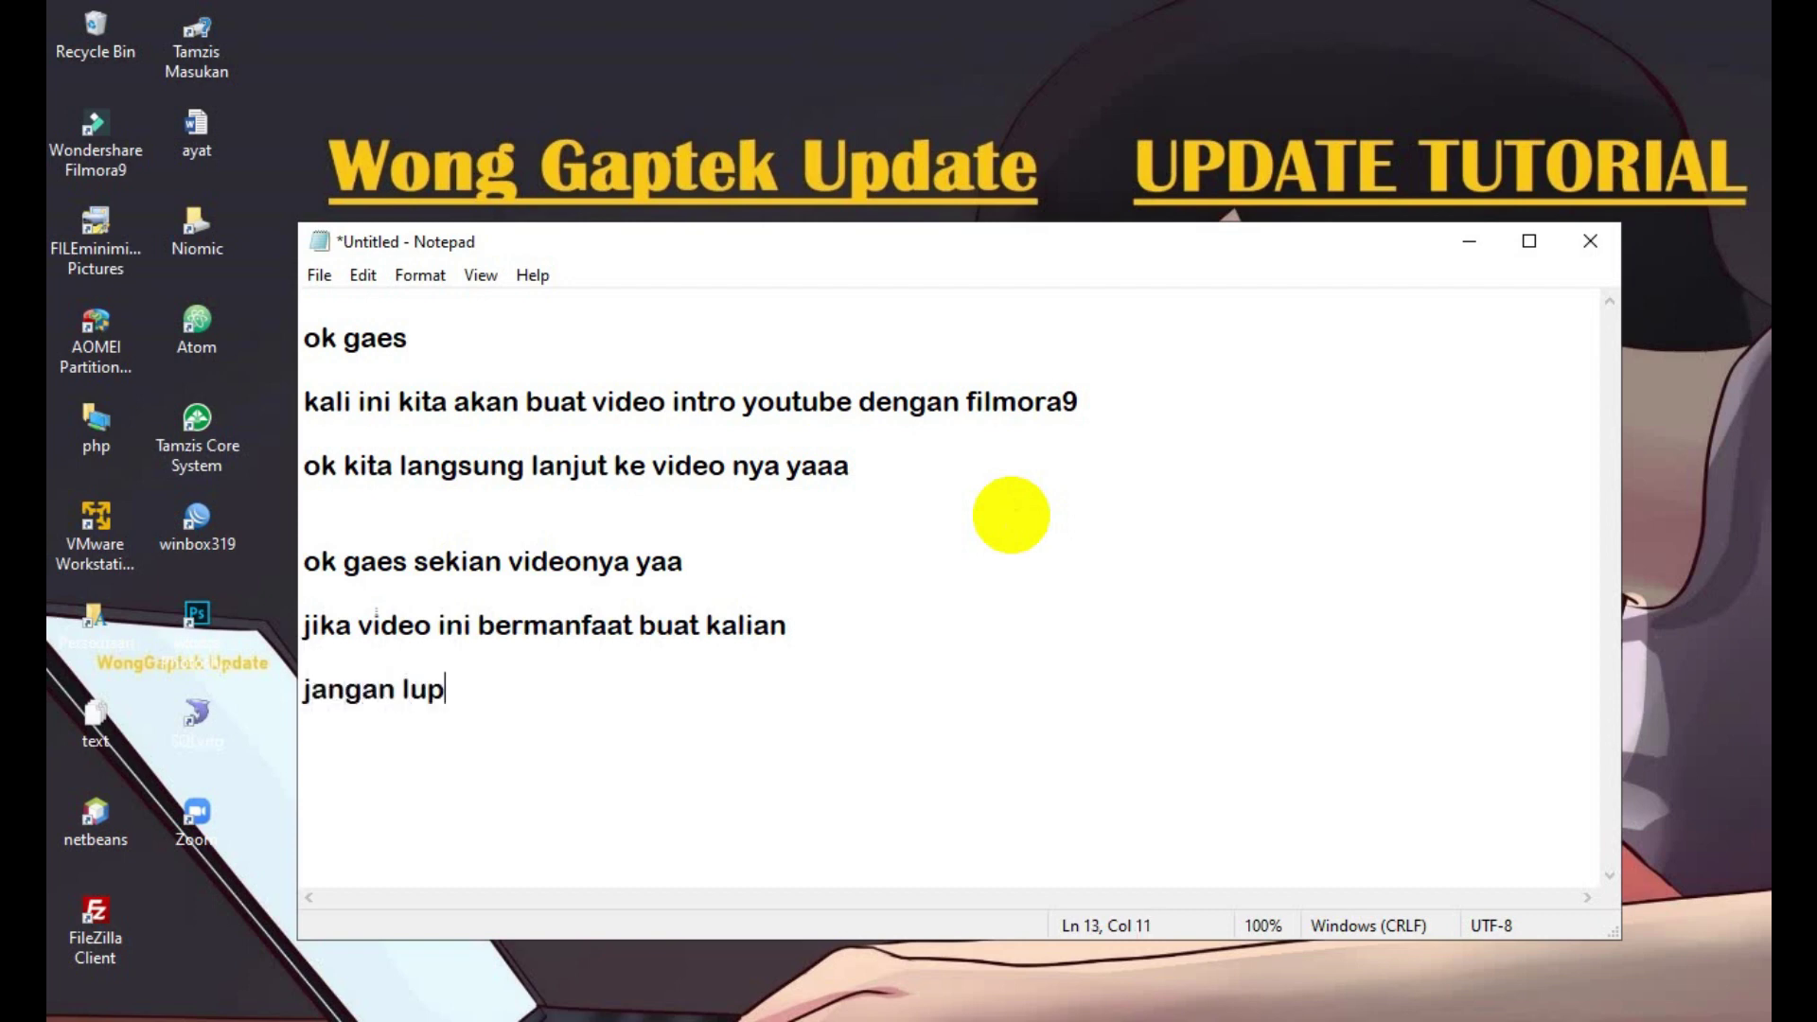
{"action": "type", "text": "a yaa subscribe "}
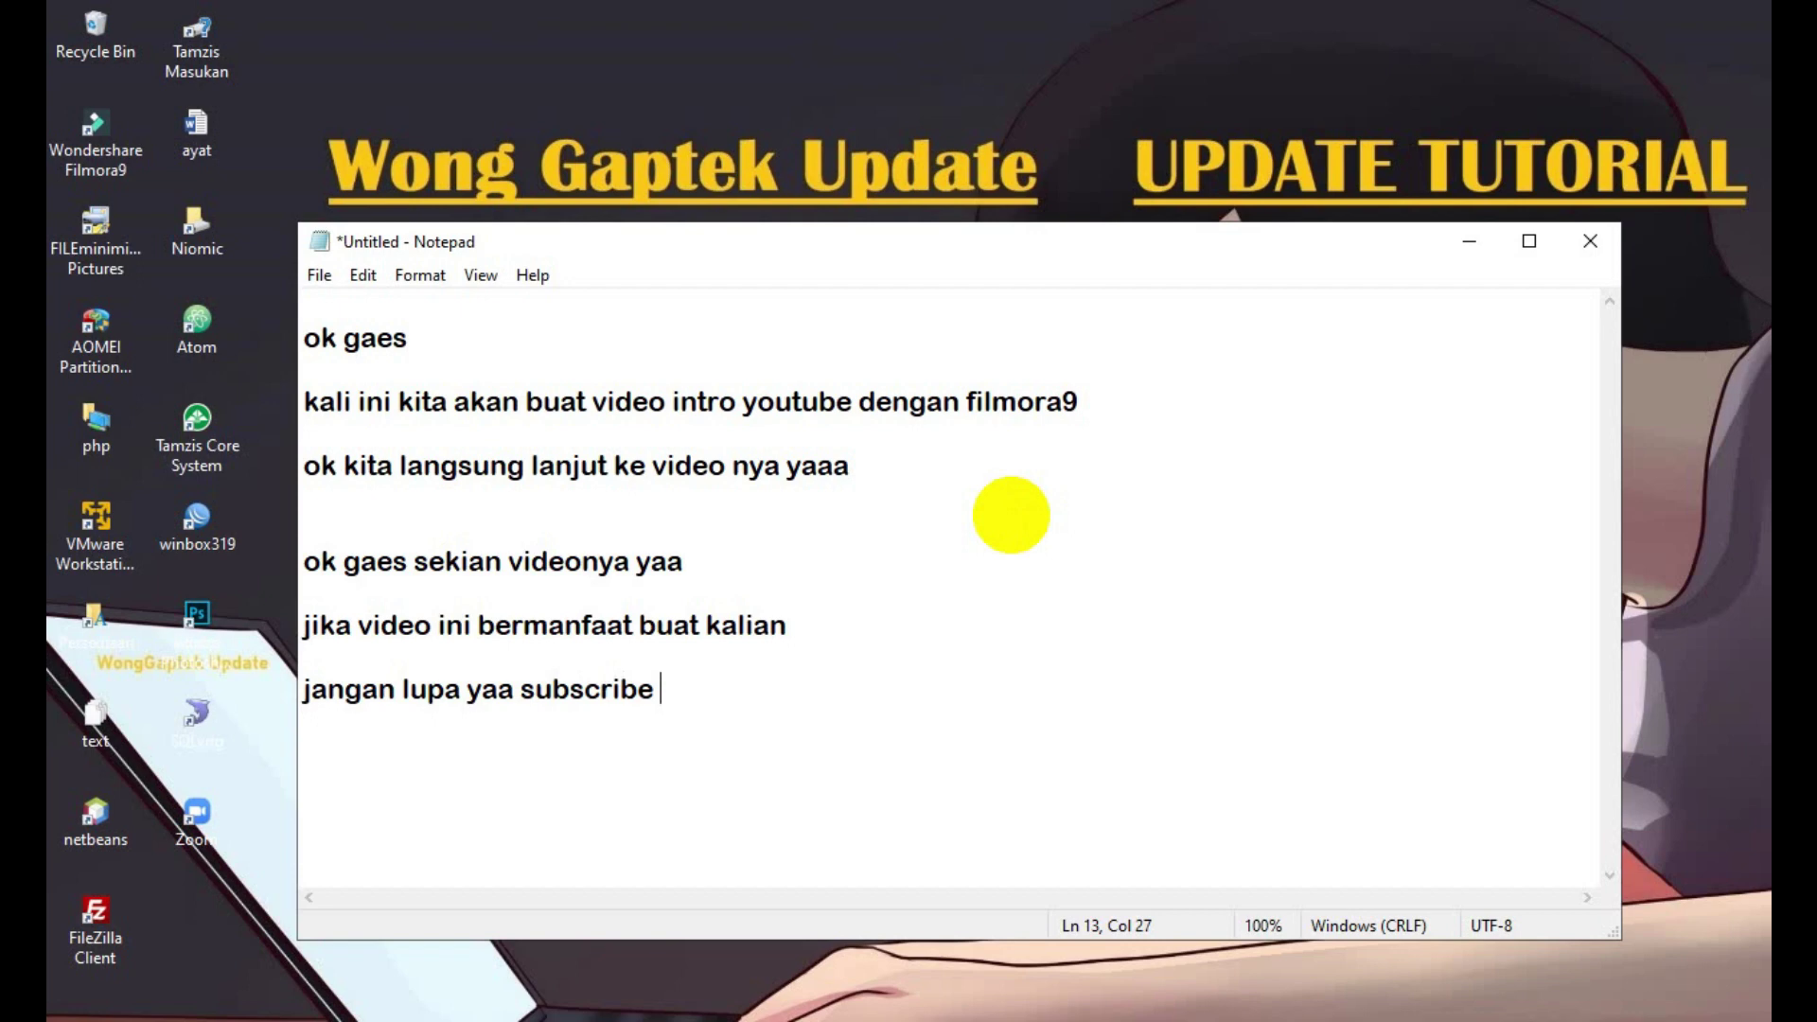
{"action": "type", "text": ", like, comment dan share"}
{"action": "key", "text": "Return"}
{"action": "key", "text": "Return"}
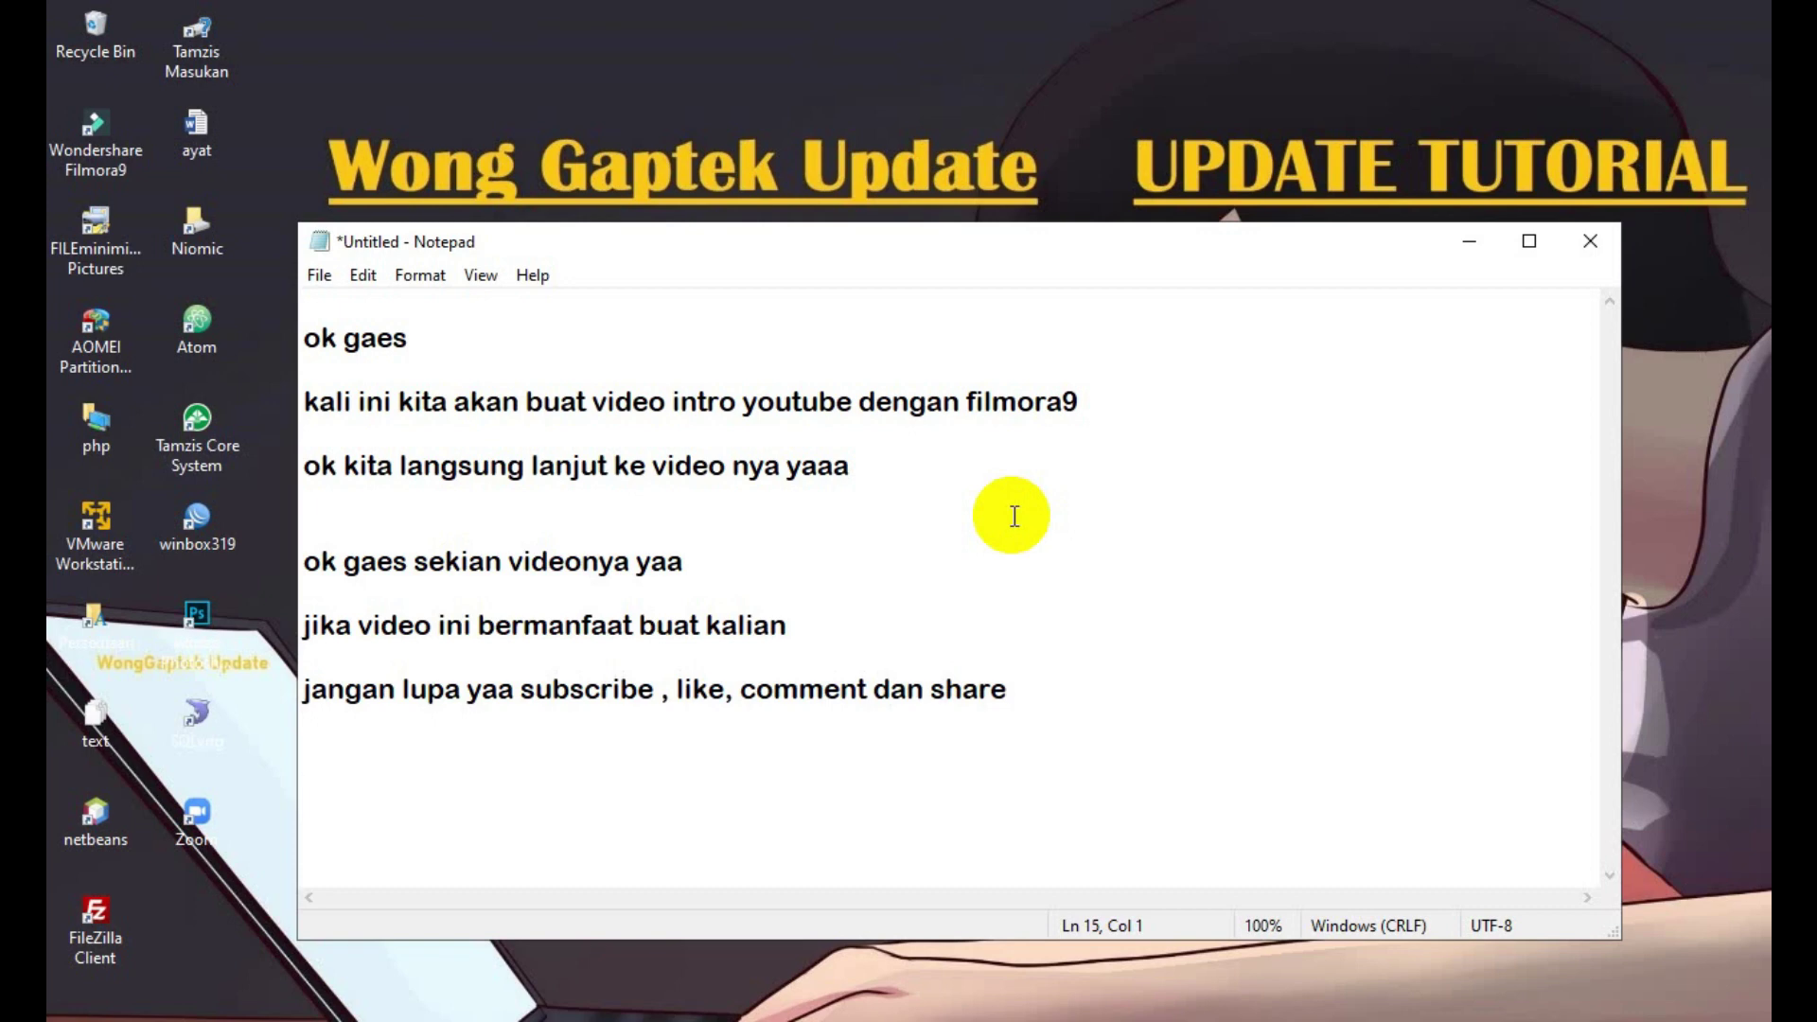
Step: Add the thank-you line "ok terimakasih" to the note, followed by a blank line
{"action": "type", "text": "ok terim"}
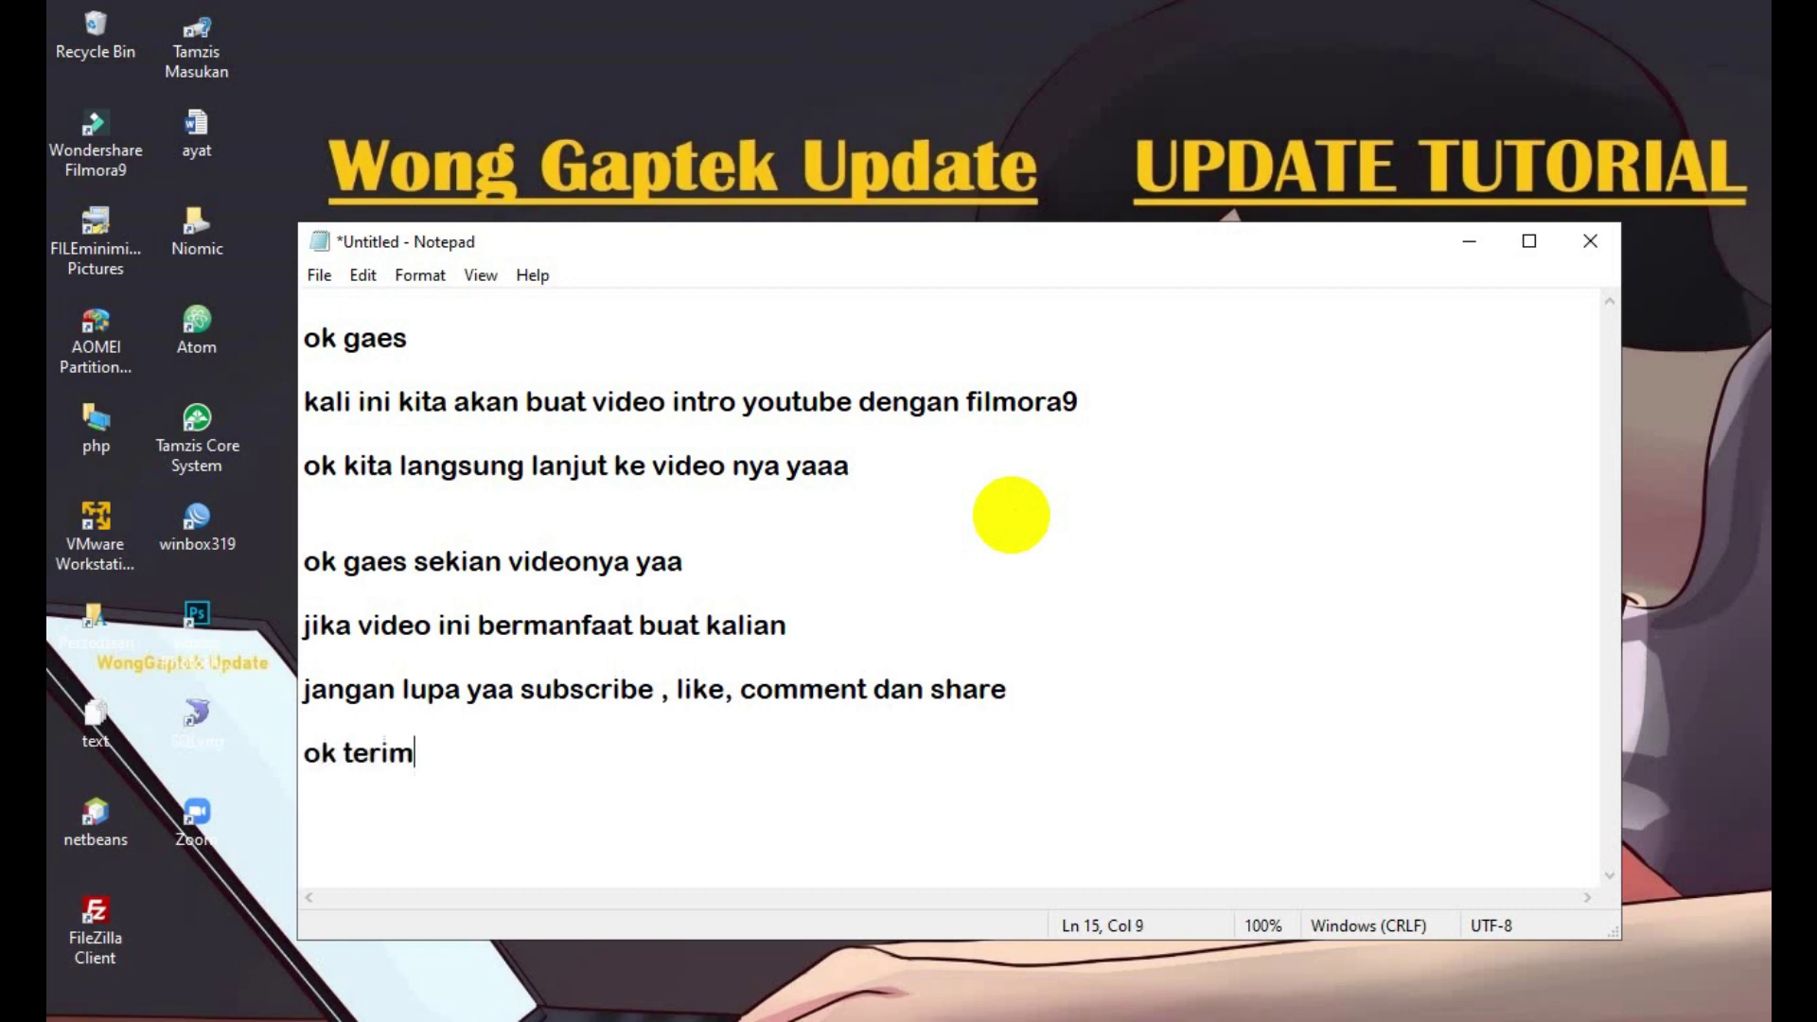
{"action": "type", "text": "akasijh"}
{"action": "key", "text": "BackSpace"}
{"action": "key", "text": "BackSpace"}
{"action": "type", "text": "h"}
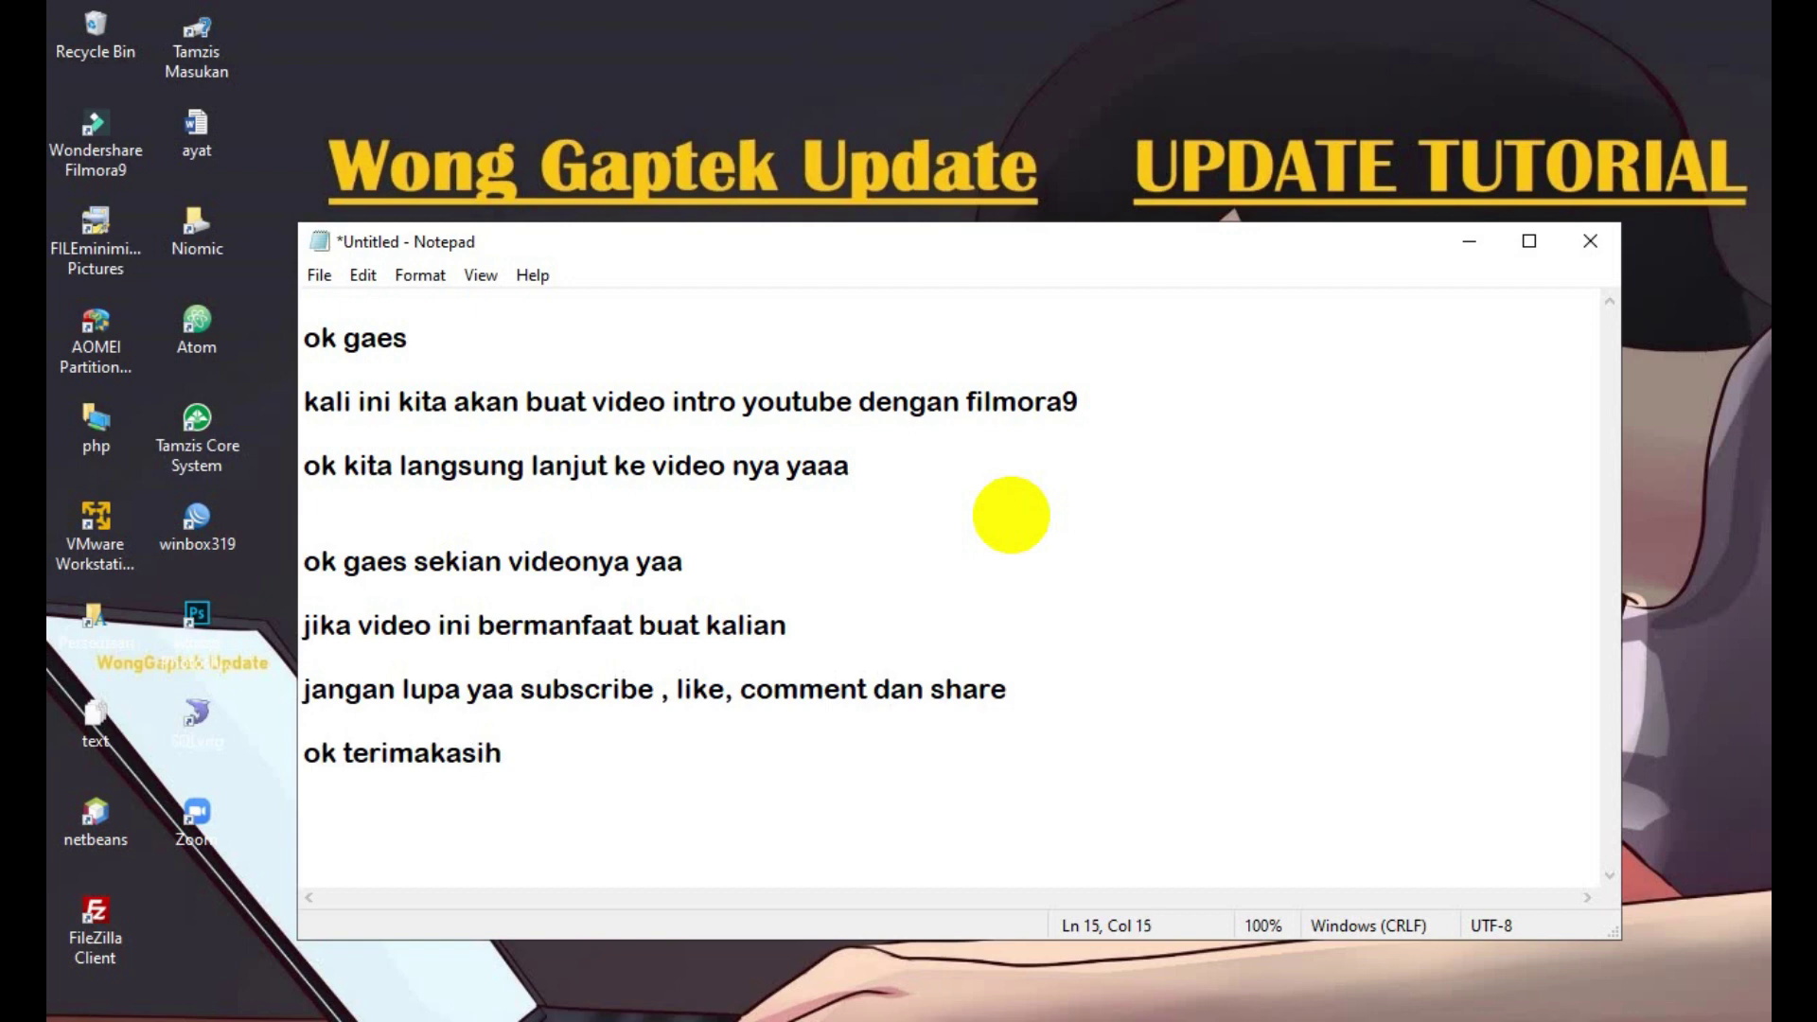
{"action": "key", "text": "Return"}
{"action": "key", "text": "Return"}
Step: Finish the note with the line "ketemu lagi di video berikutnya"
{"action": "type", "text": "ketem"}
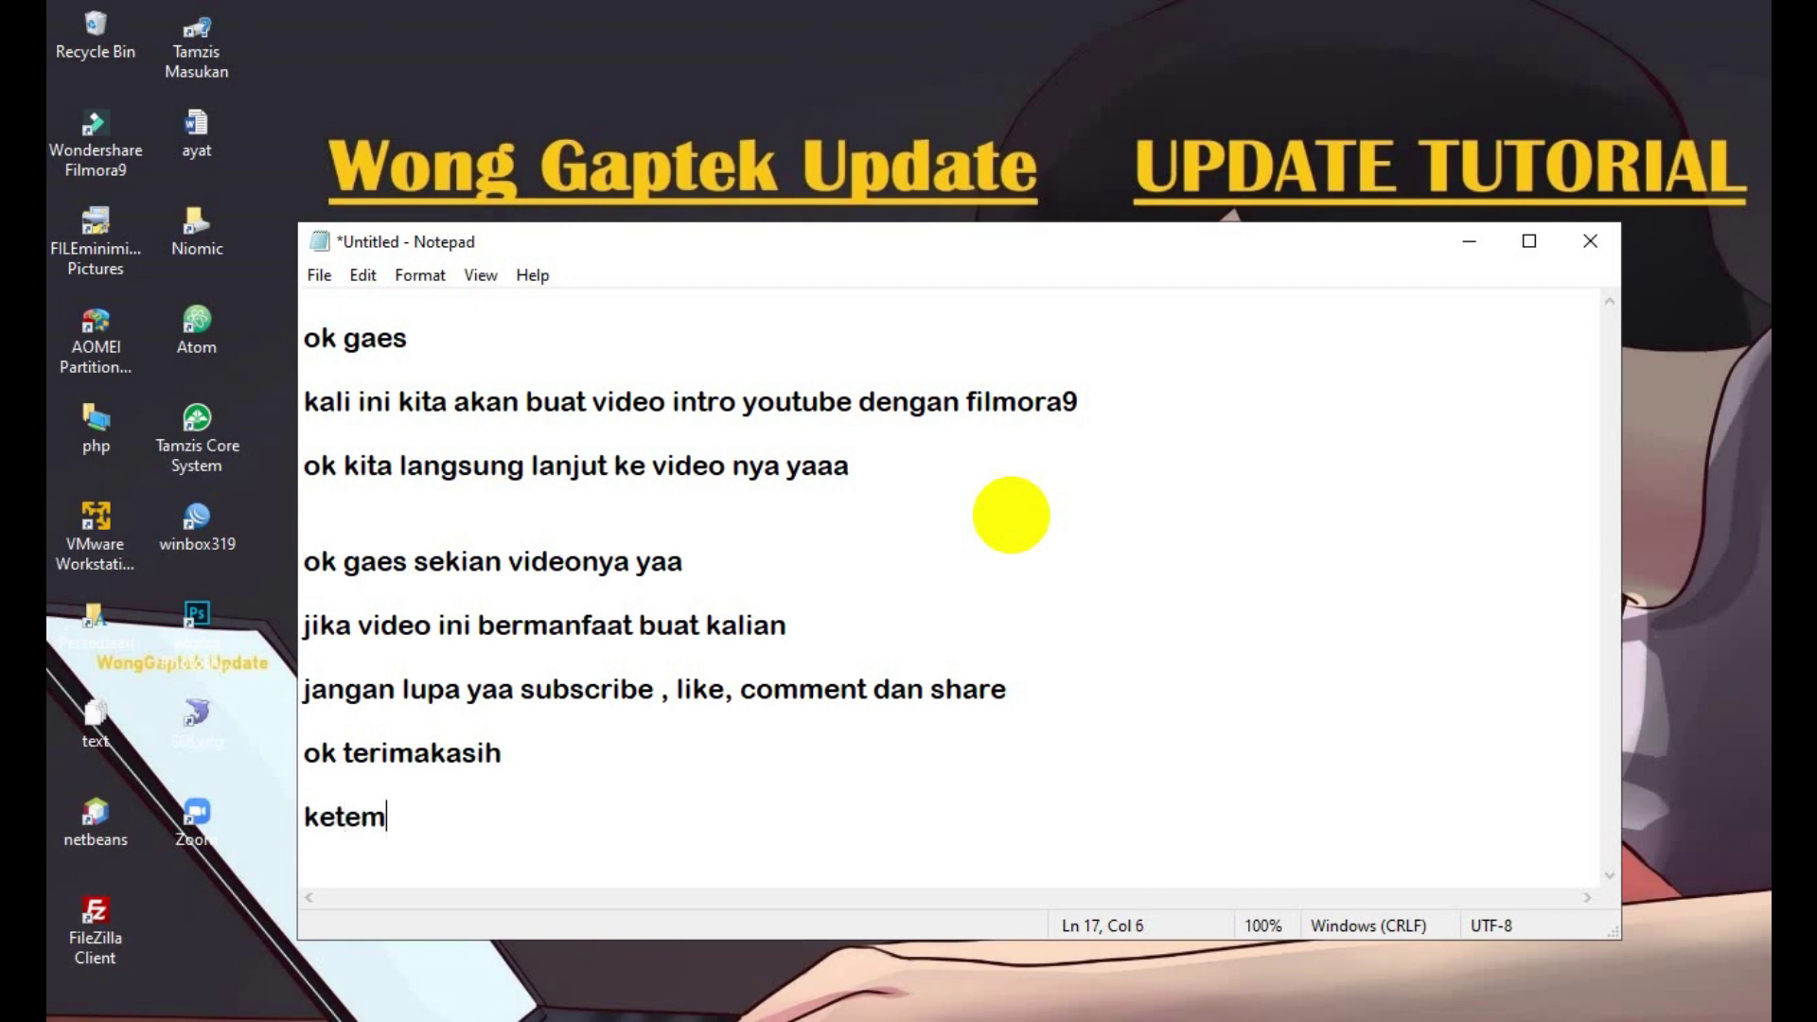
{"action": "type", "text": "u lagi di ved"}
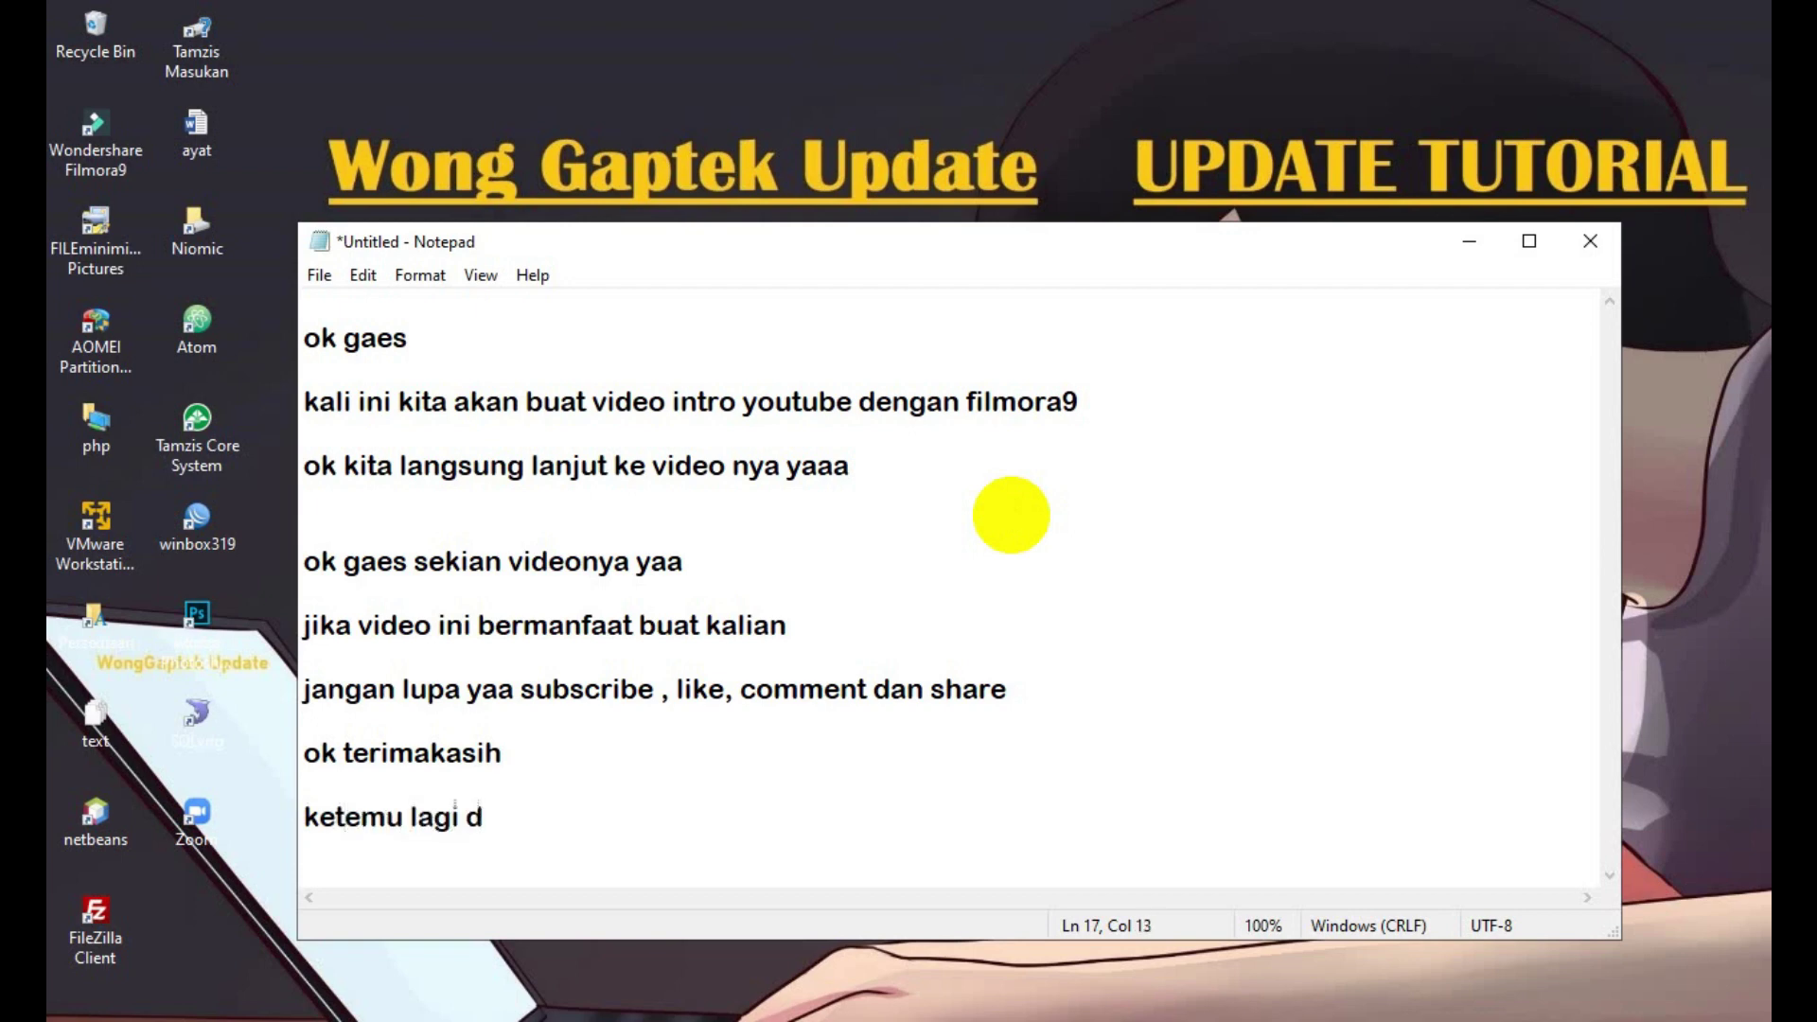
{"action": "key", "text": "BackSpace"}
{"action": "key", "text": "BackSpace"}
{"action": "type", "text": "ideo berikutnya"}
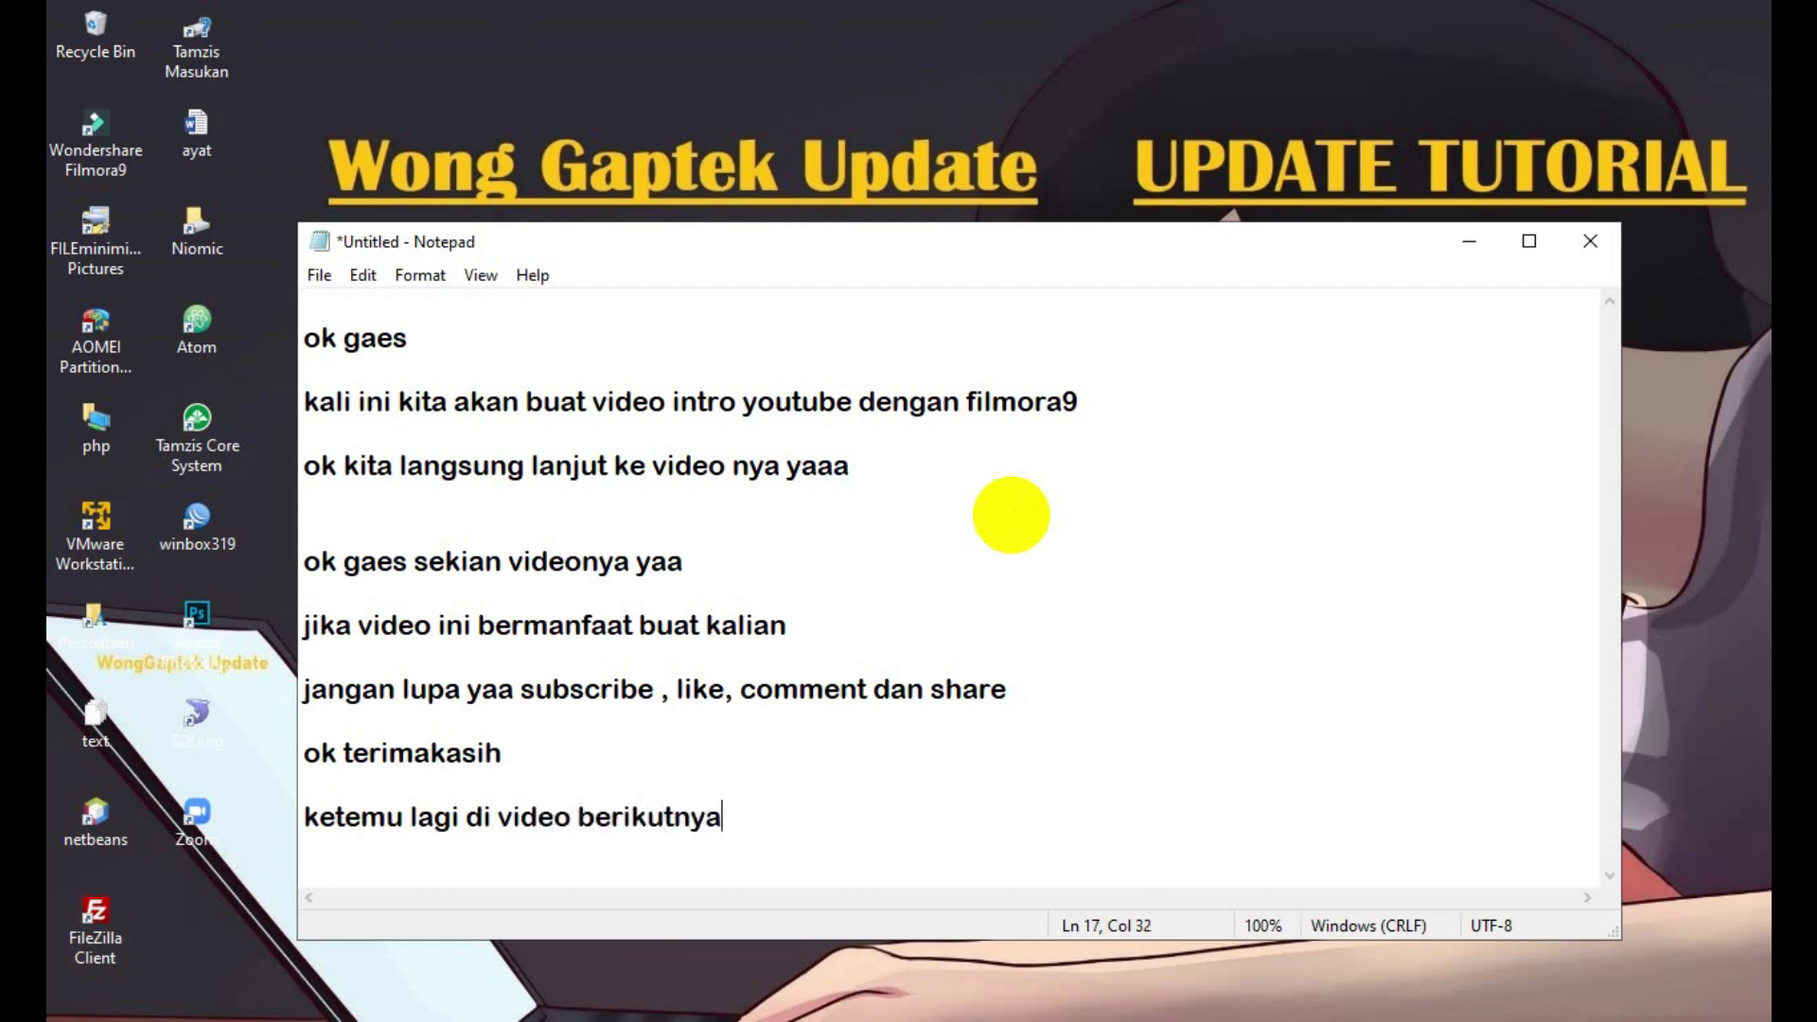